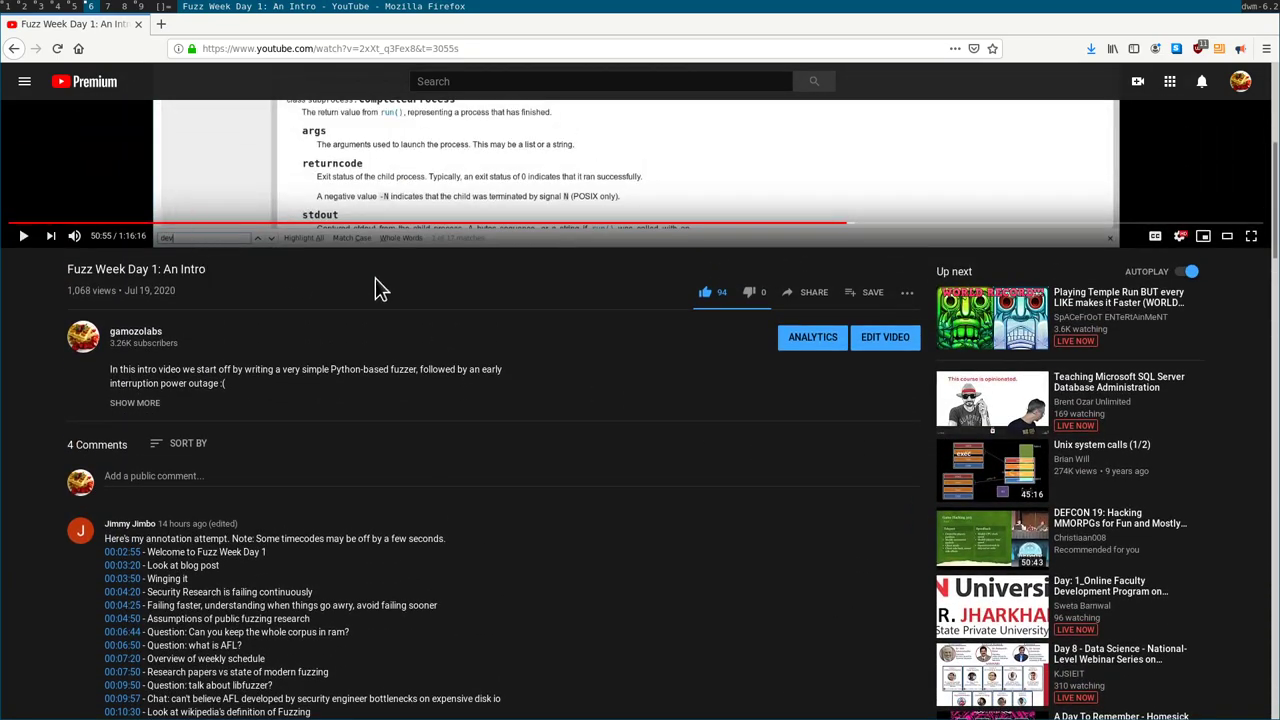
Pin the viewer's timestamp annotation comment on the "Fuzz Week Day 1: An Intro" video
scroll(857, 377, down, 4)
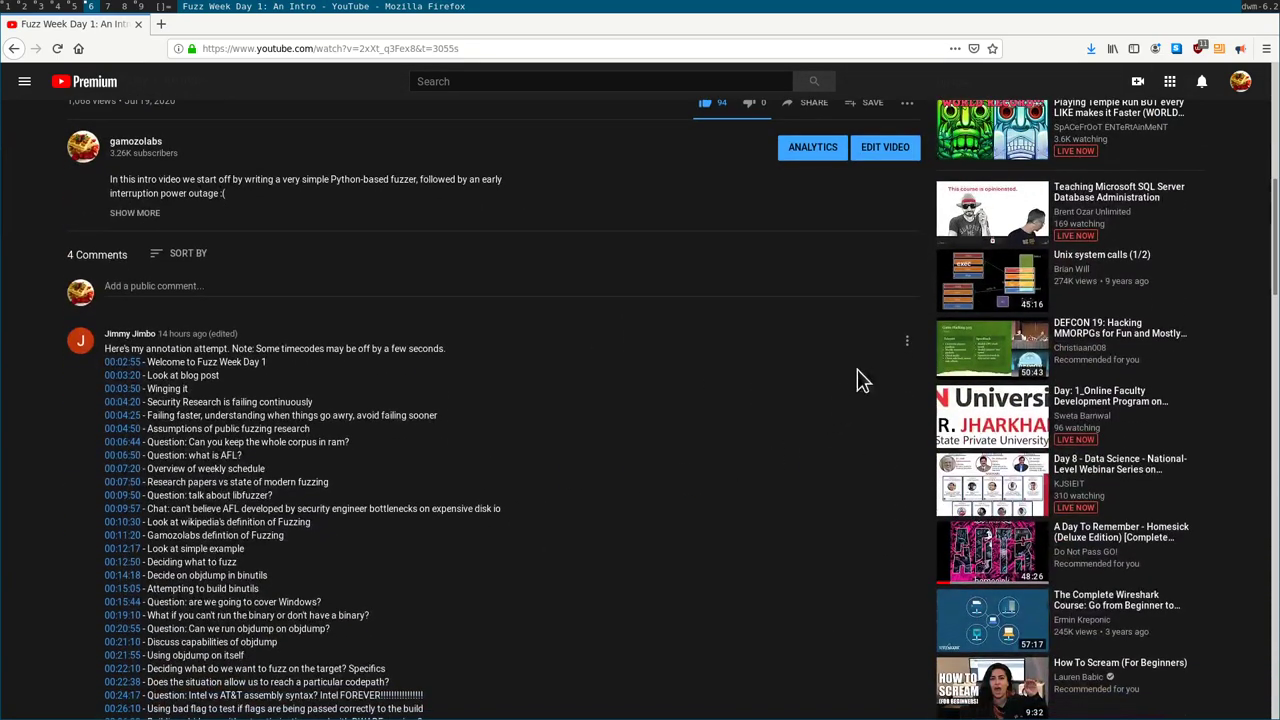
click(907, 341)
click(945, 373)
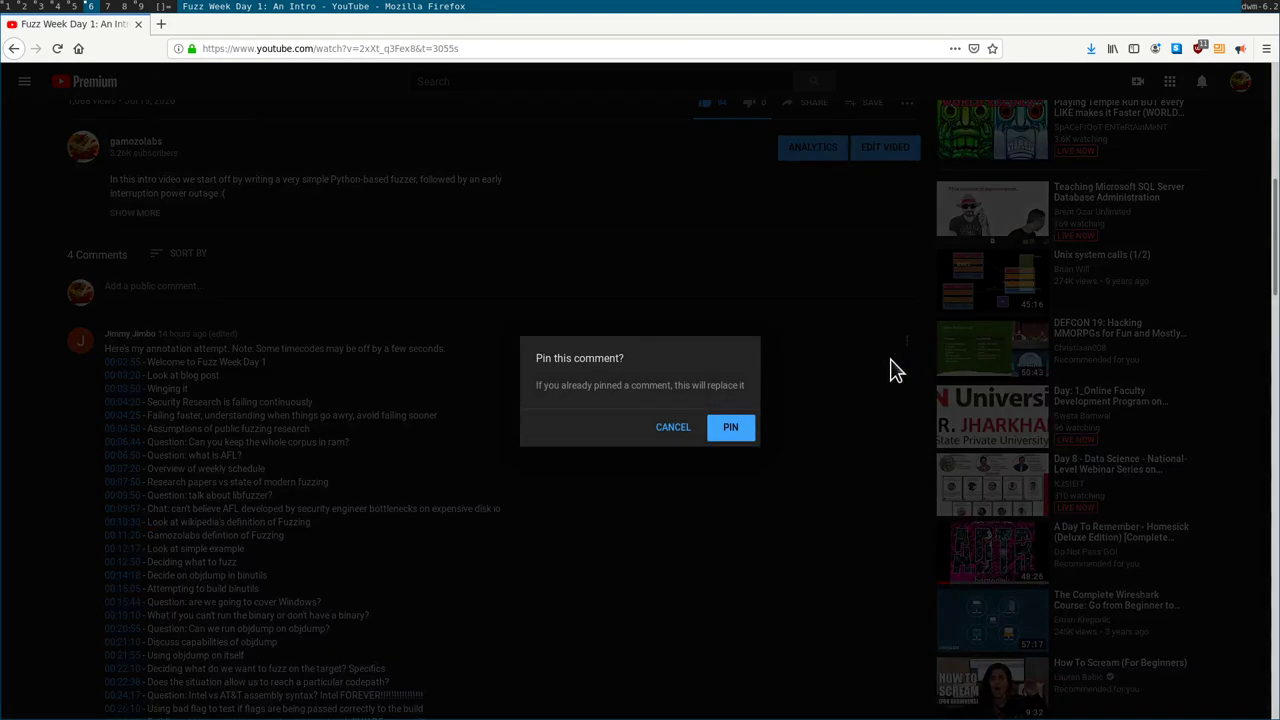
click(732, 425)
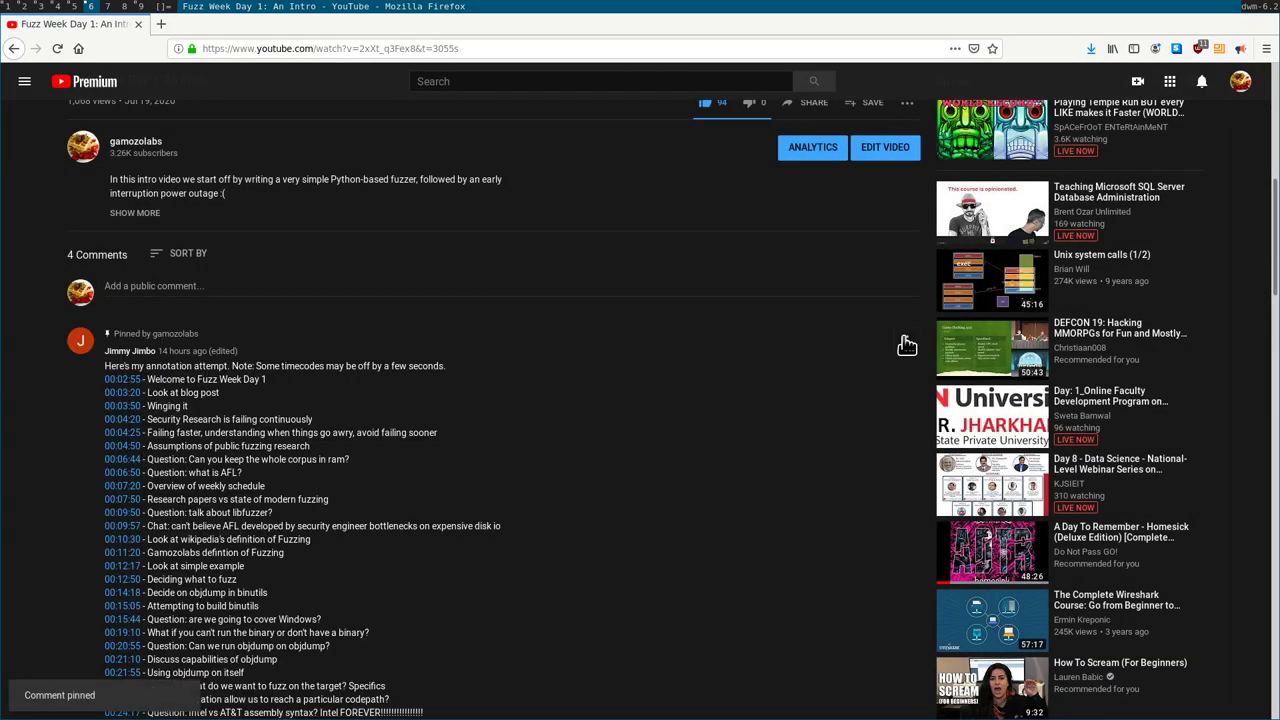
click(906, 341)
click(410, 394)
Like the pinned timestamp comment and post the reply "Holy shit you're a hero" to it
scroll(508, 465, down, 5)
scroll(509, 458, down, 9)
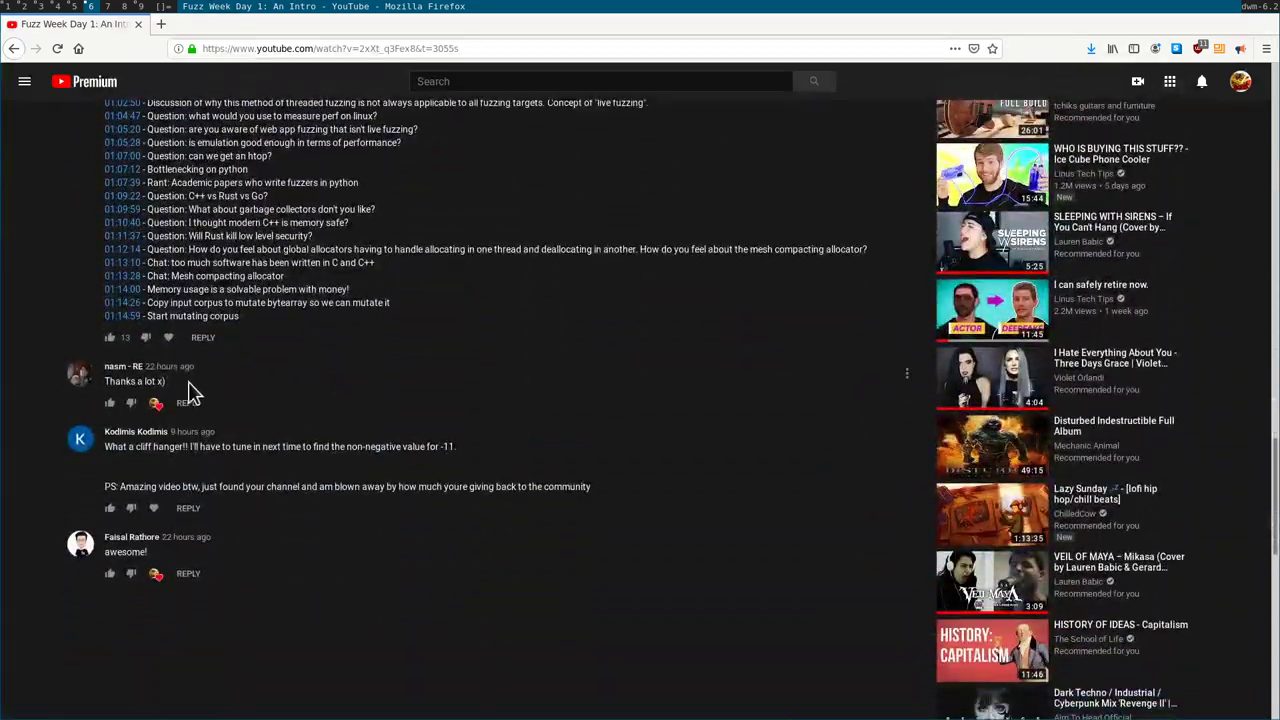
click(111, 338)
click(203, 338)
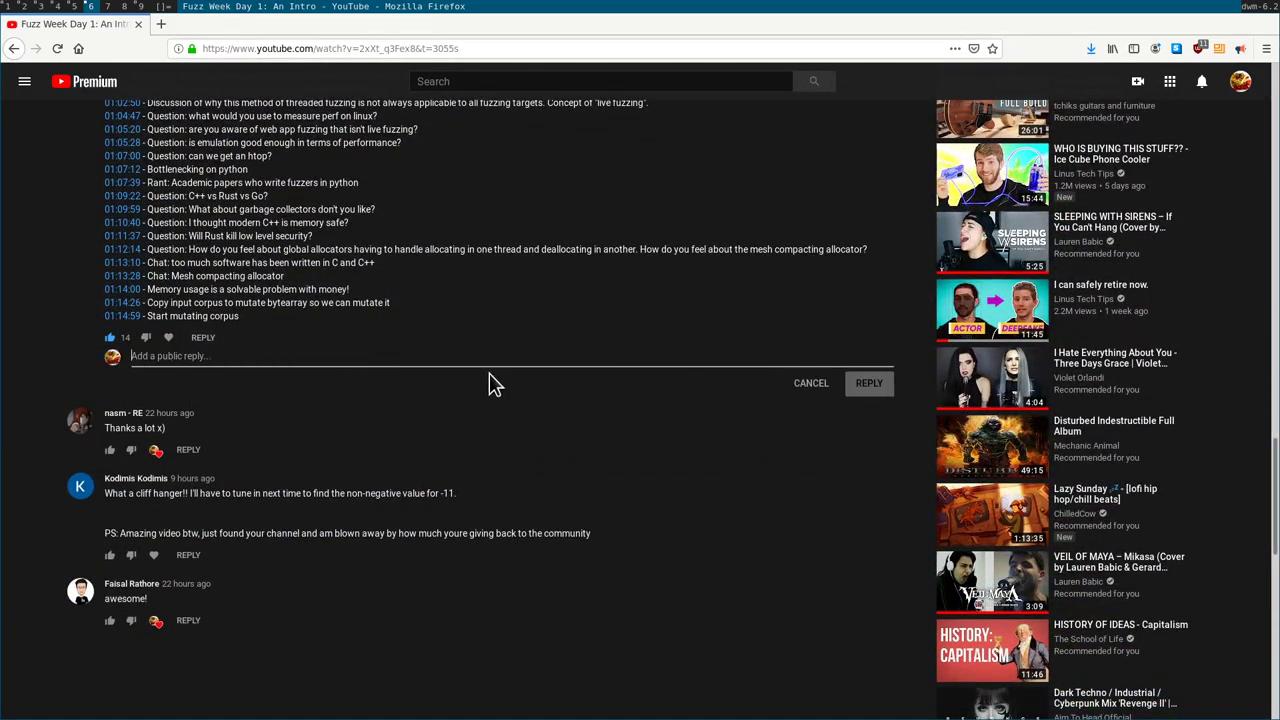
text(Holy shit you're a)
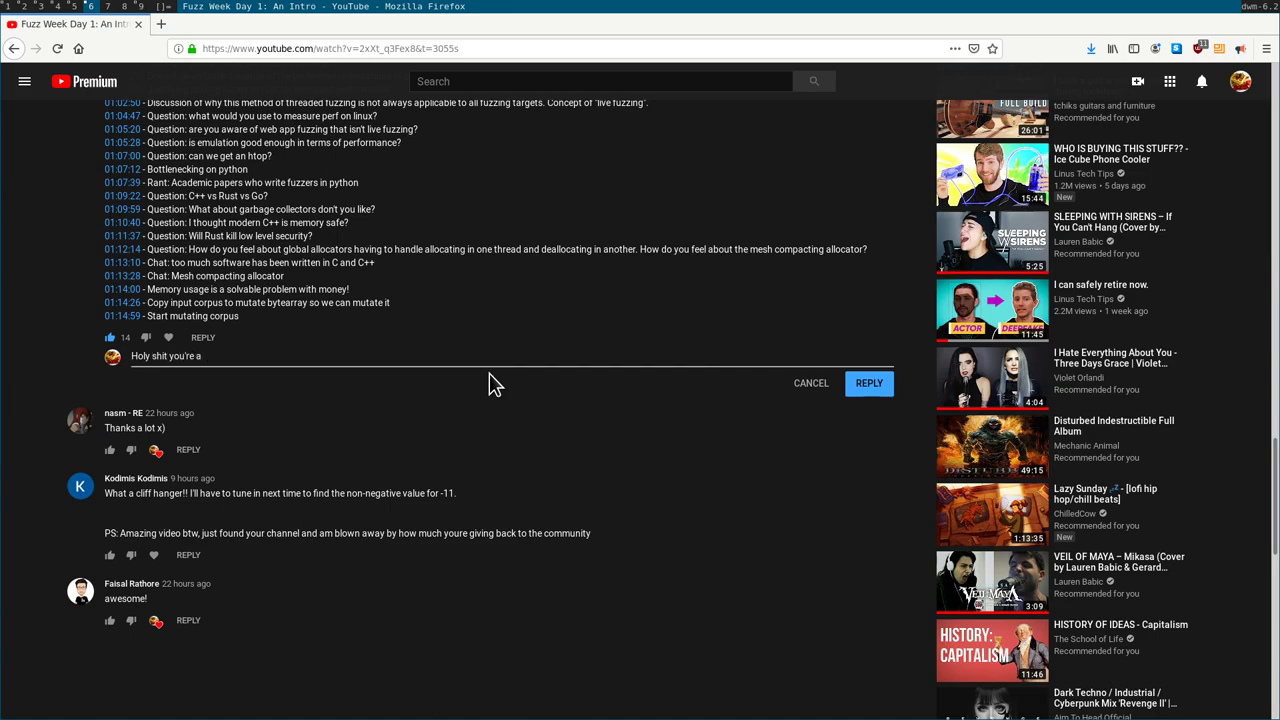
text( hero)
click(858, 383)
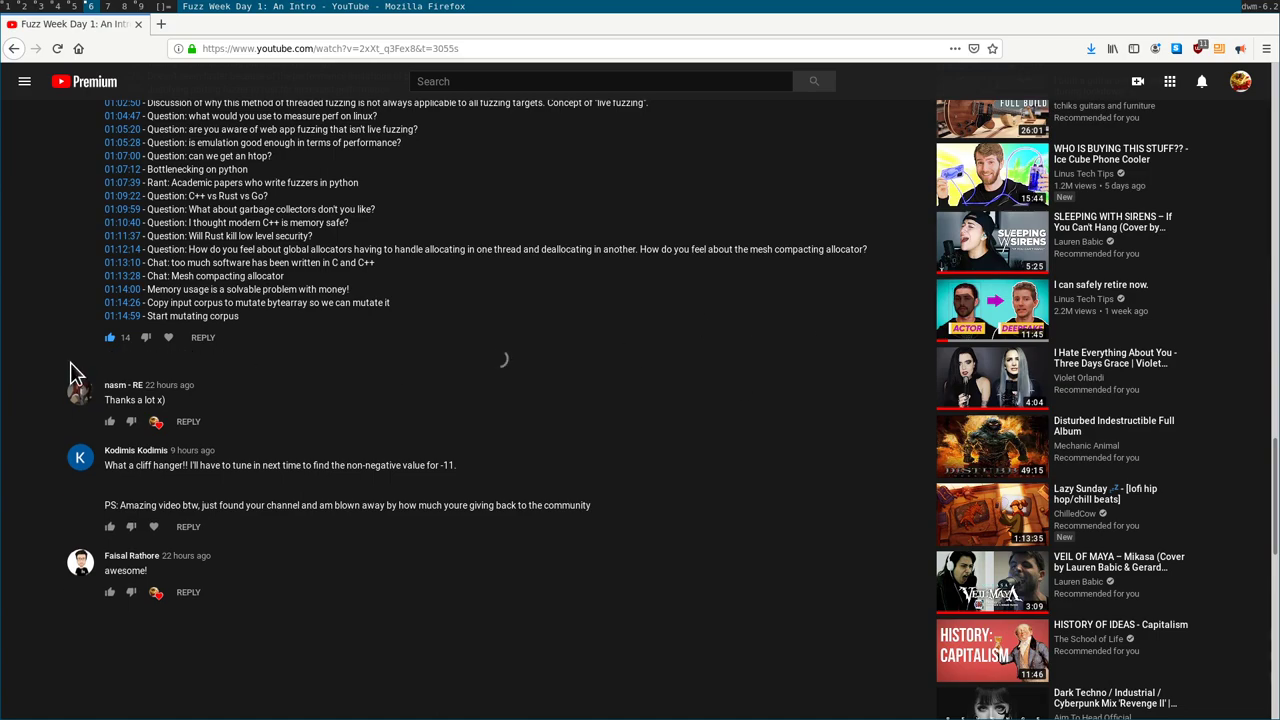
Copy the pinned comment's timestamp list, from "00:02:55 - Welcome to Fuzz Week Day 1" through "01:14:59 - Start mutating corpus"
scroll(543, 368, up, 10)
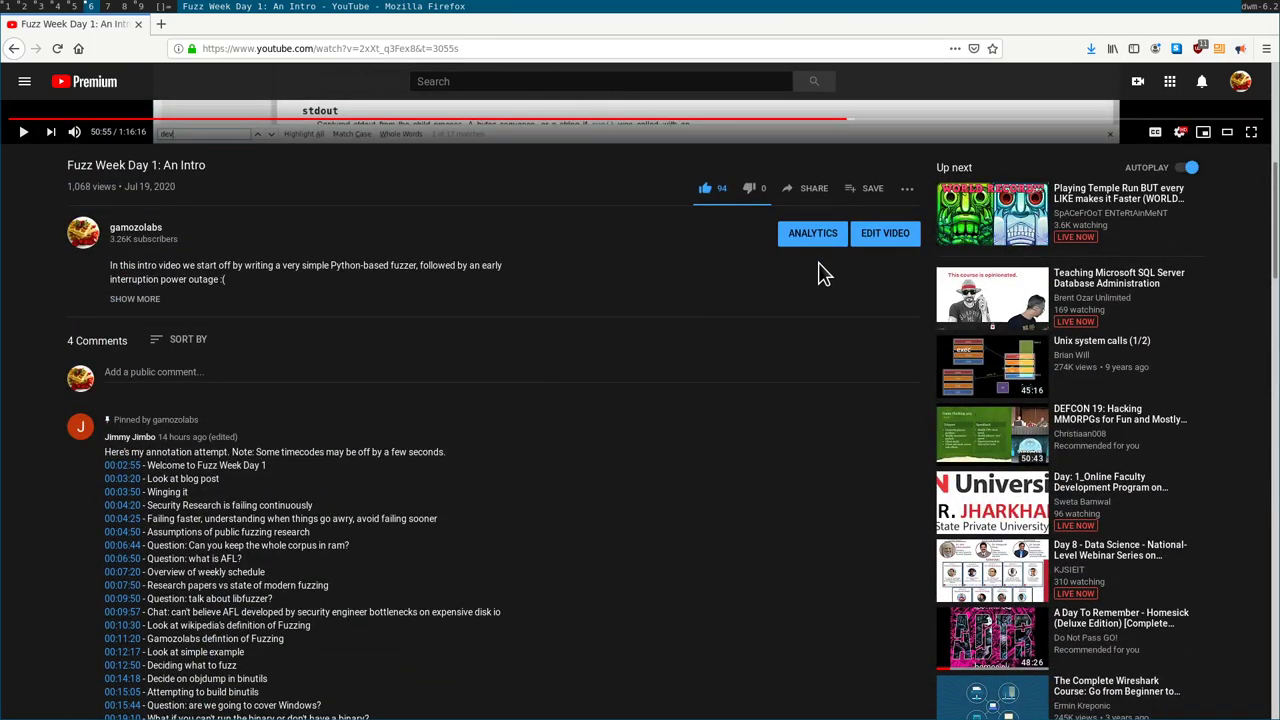
scroll(677, 457, down, 4)
scroll(426, 380, up, 2)
scroll(430, 400, up, 2)
scroll(458, 466, down, 8)
scroll(465, 490, down, 3)
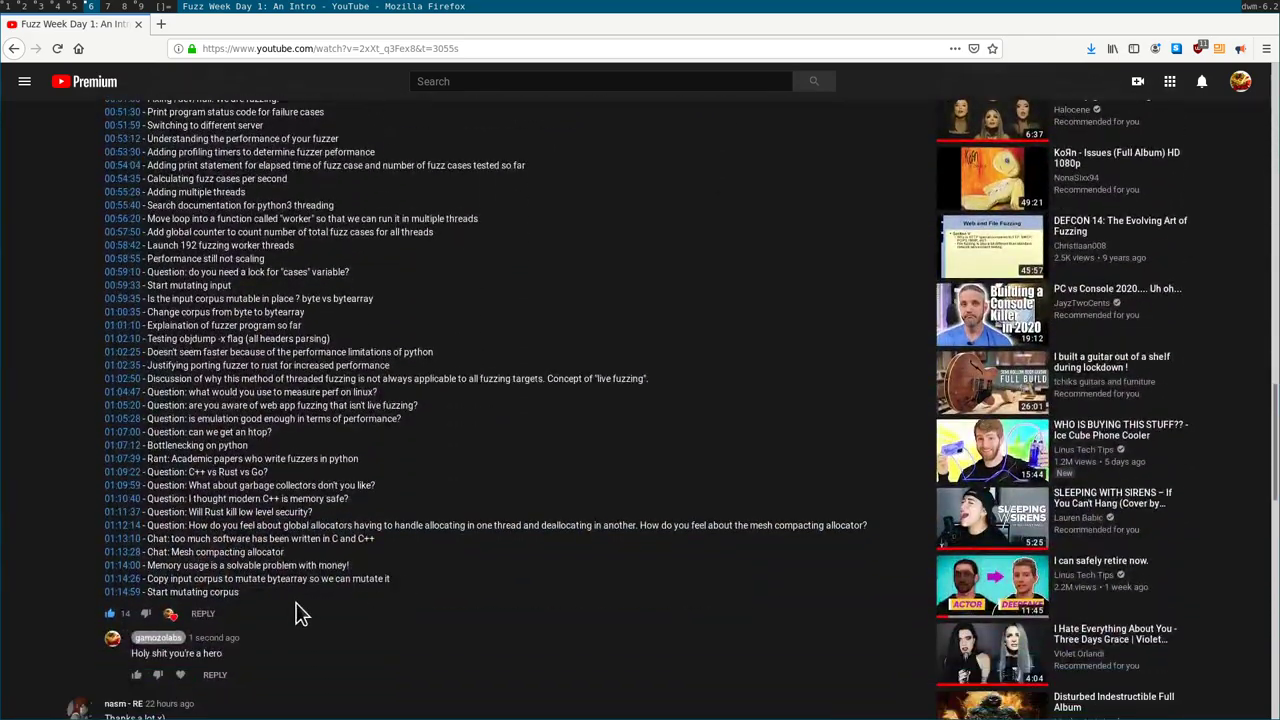
drag(267, 602, 137, 90)
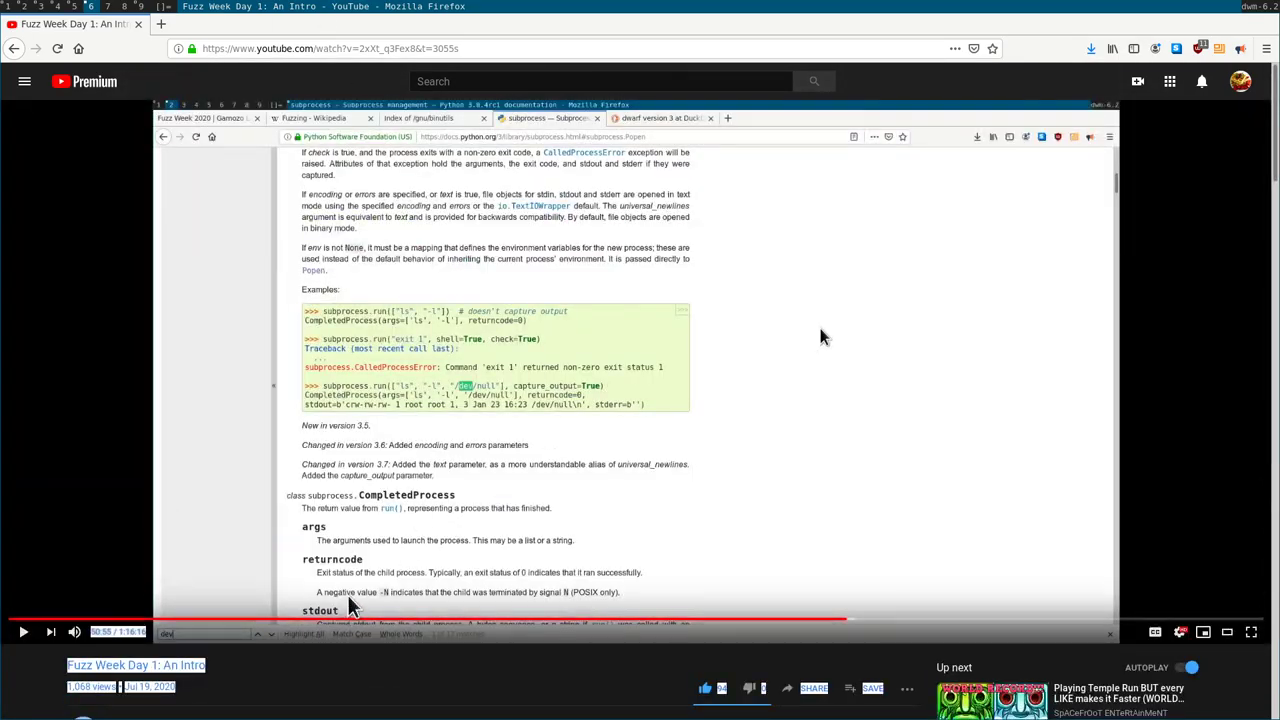
scroll(405, 578, down, 3)
scroll(405, 578, down, 2)
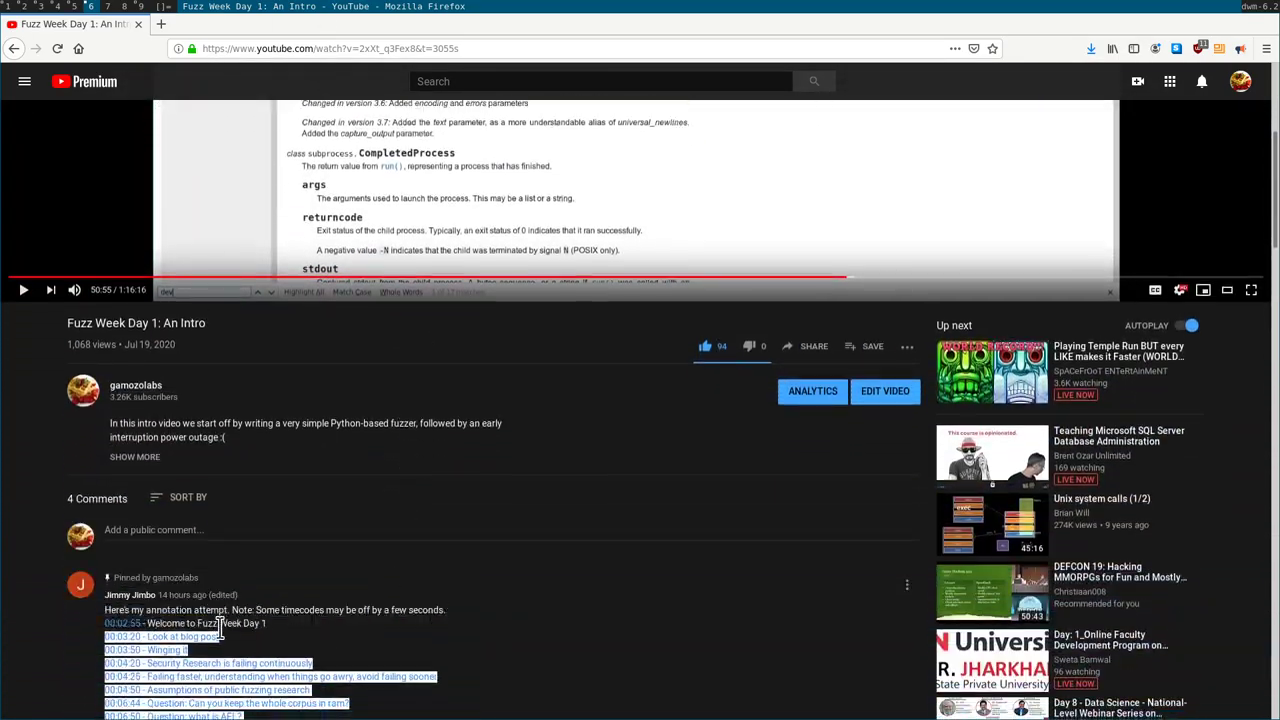
shift+click(108, 612)
shift+click(106, 623)
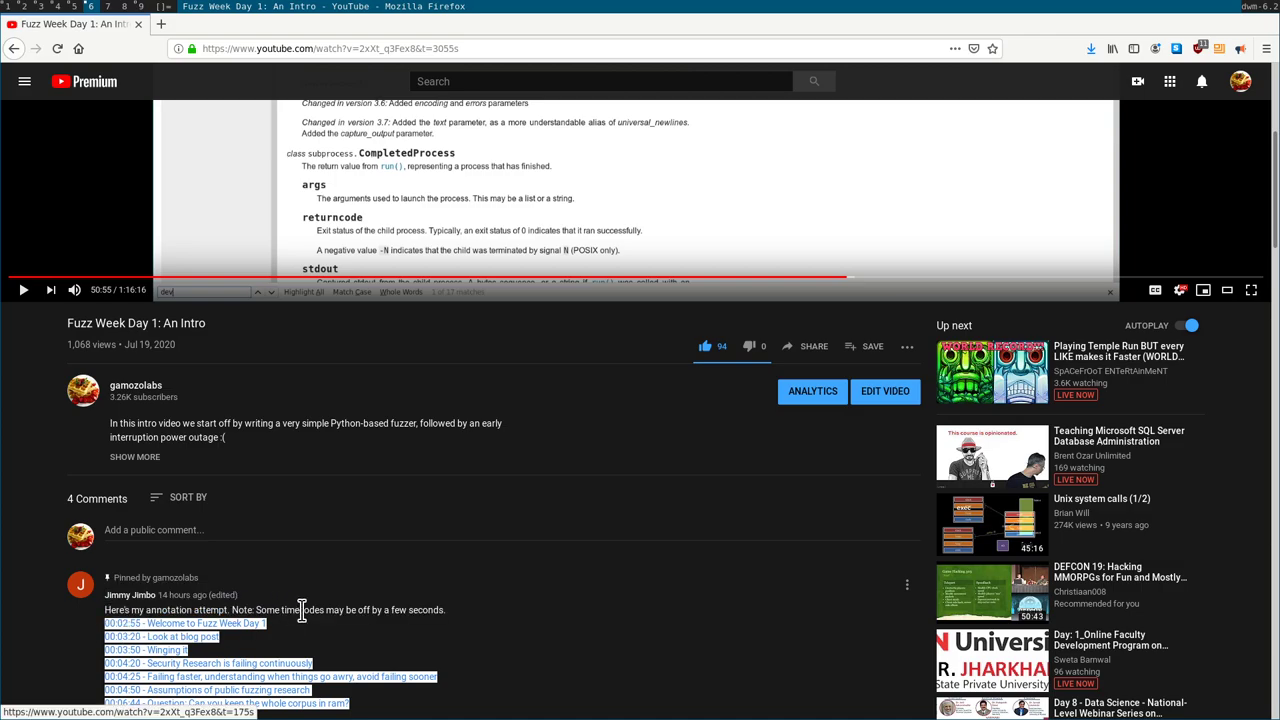
click(480, 462)
Reload the video page and open the video's details for editing
click(907, 346)
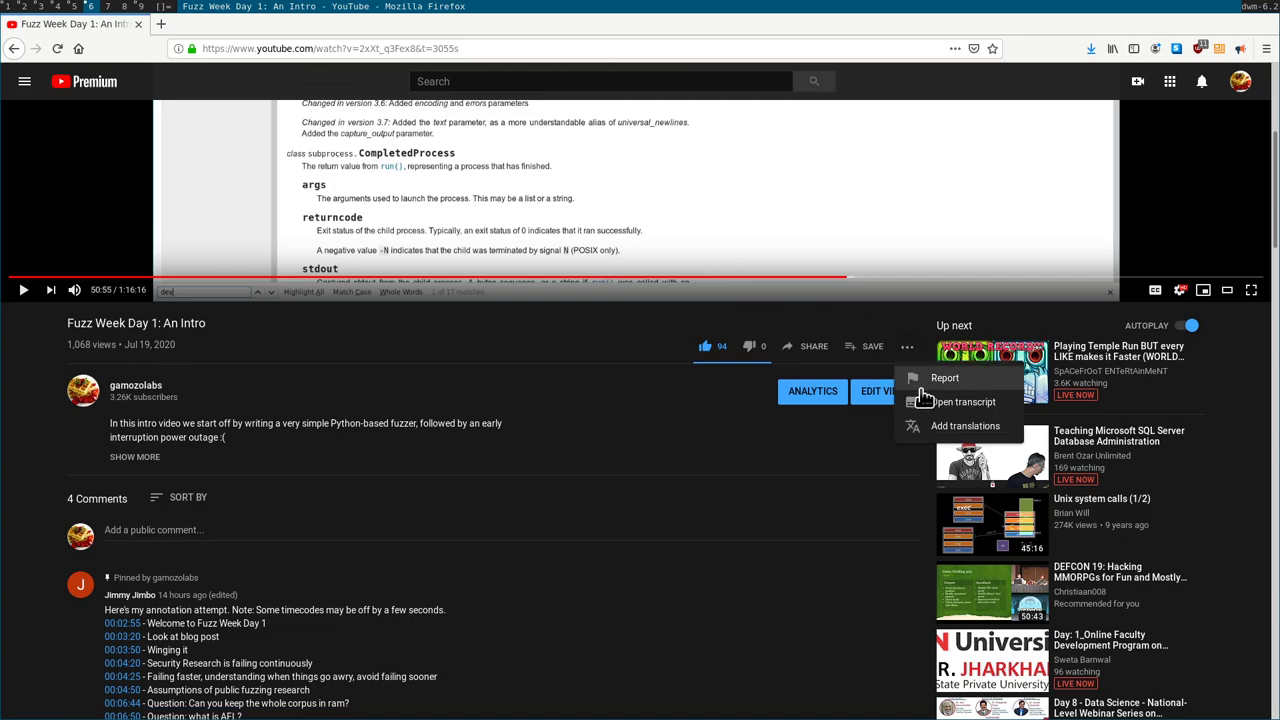
click(656, 428)
key(F5)
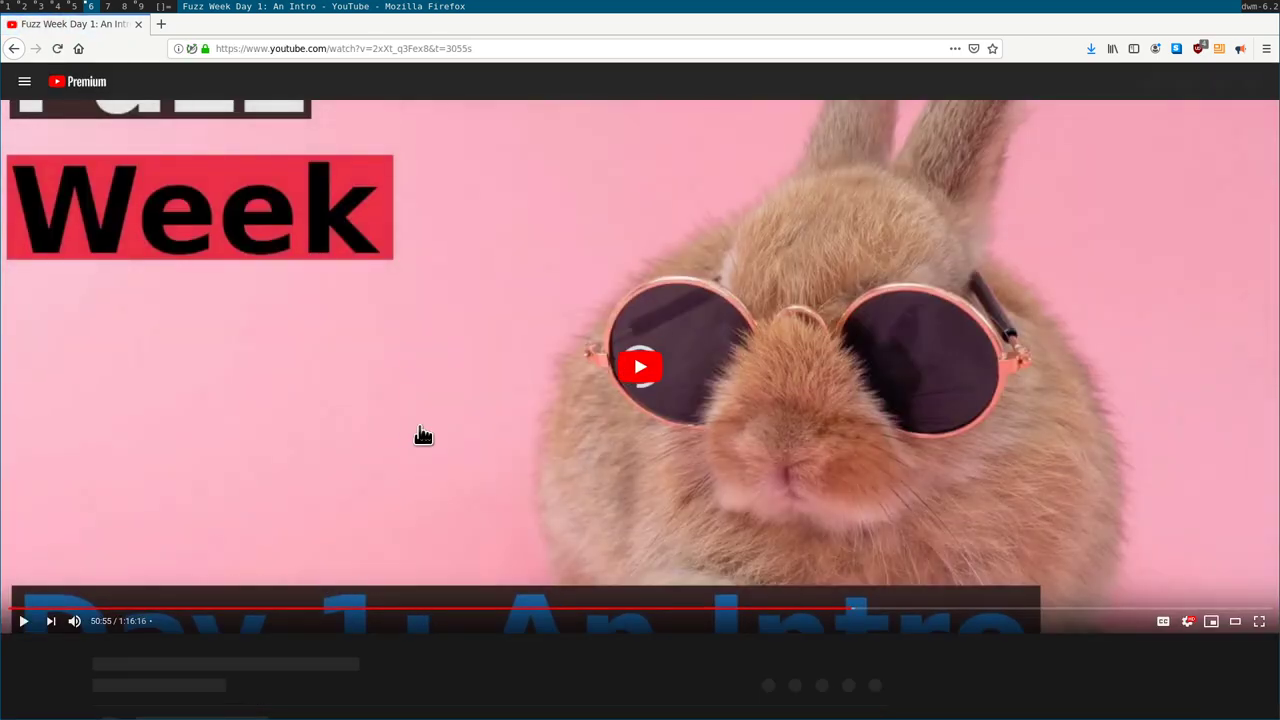
scroll(560, 400, down, 3)
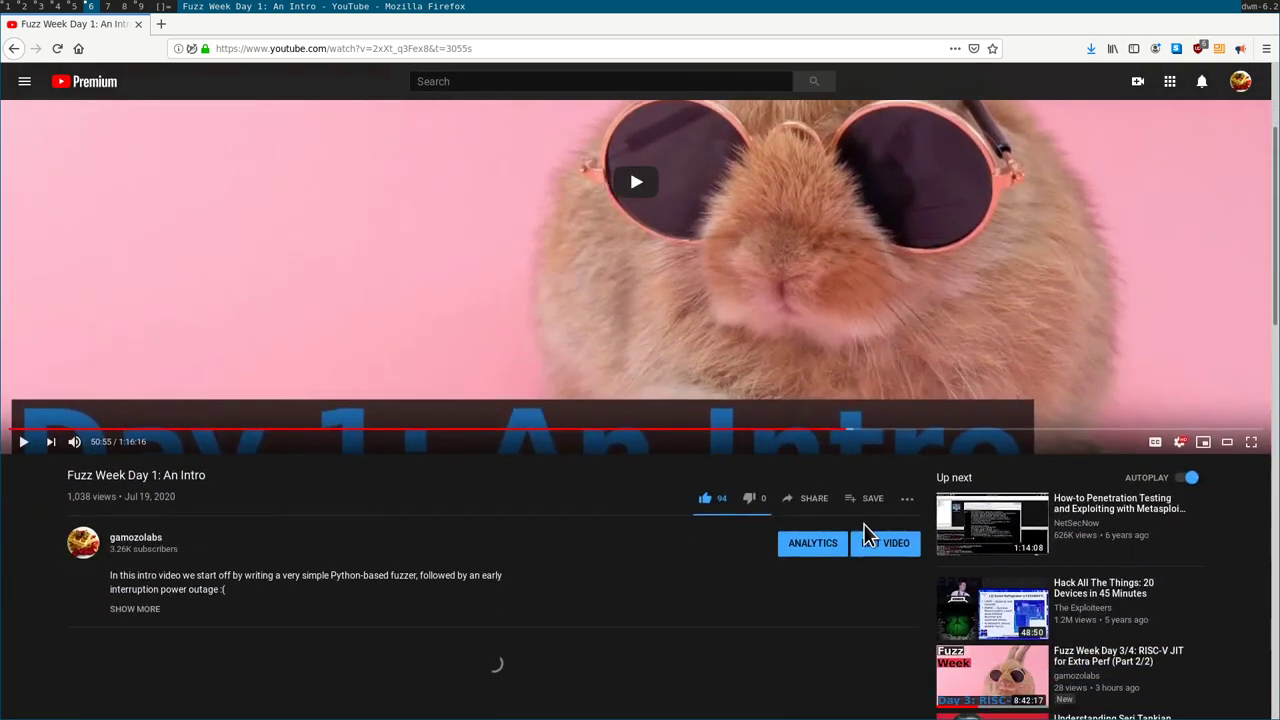
click(907, 498)
click(321, 570)
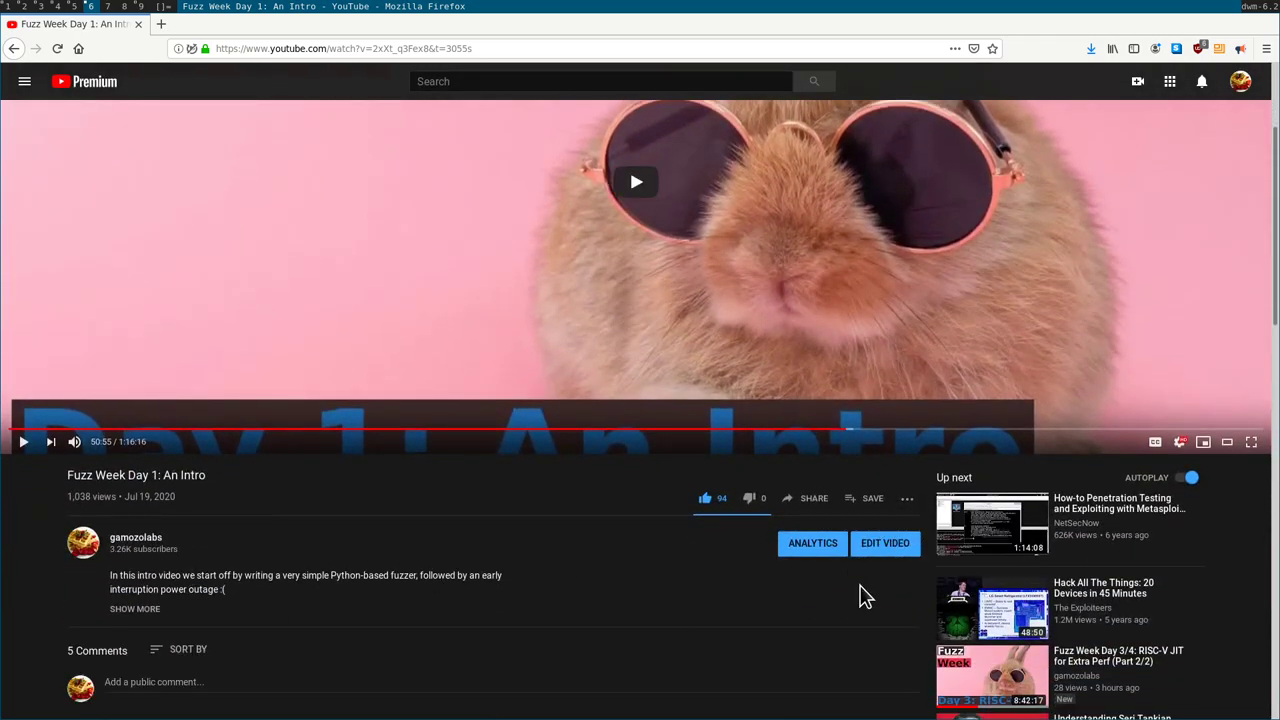
click(886, 546)
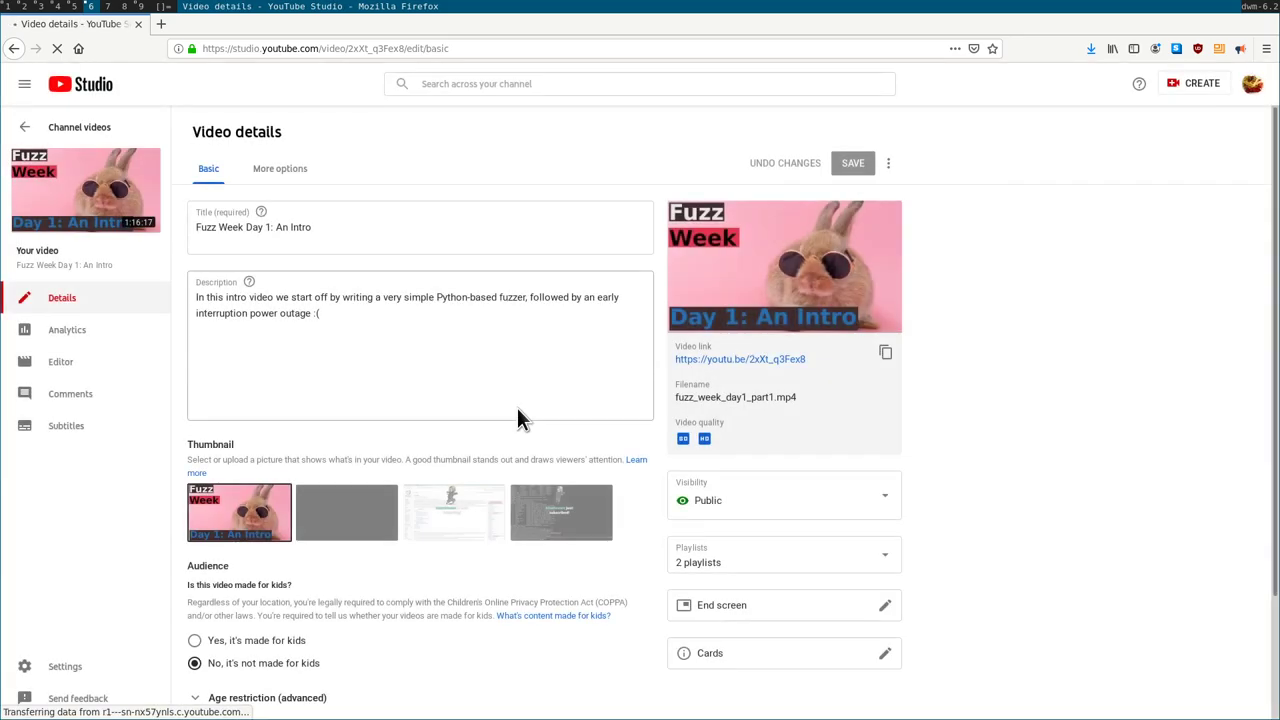
Try to append a line thanking the commenter for the timestamps, plus the copied timestamp list, to the video description
click(348, 370)
key(Return)
key(Return)
text(T)
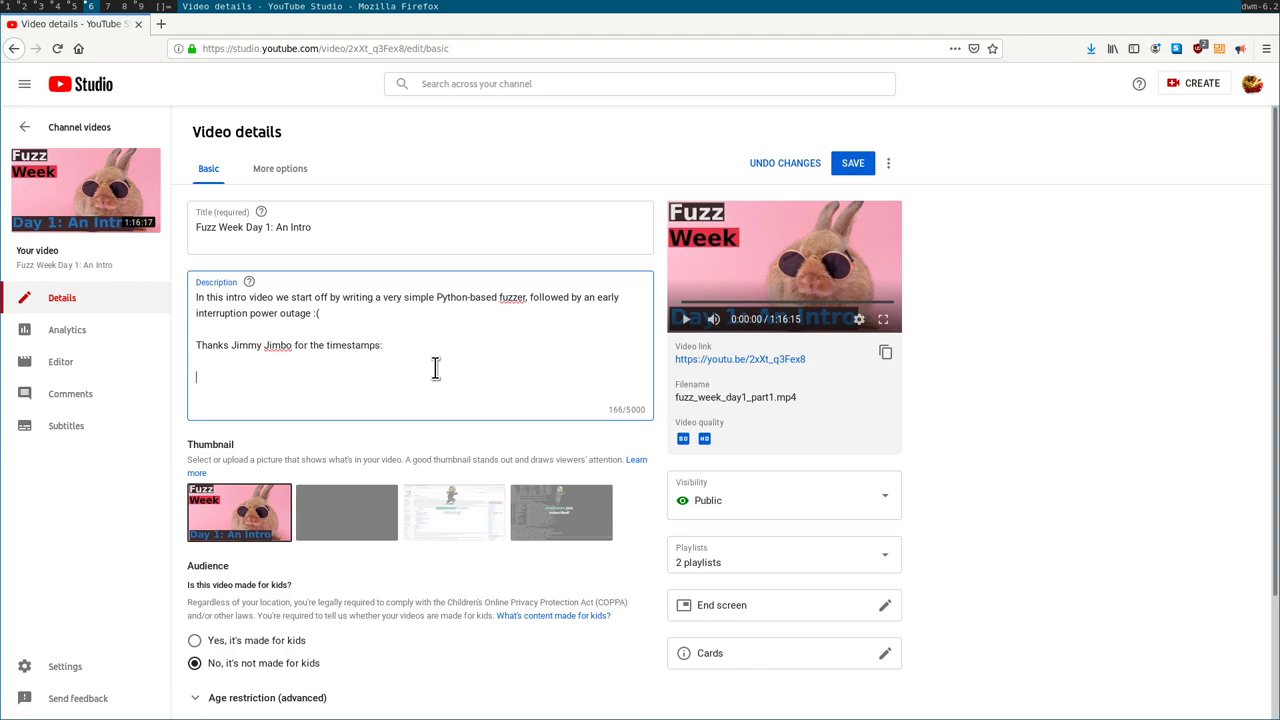
key(ctrl+v)
Review the full description with the pasted timestamps, checking its length against the character limit
scroll(660, 450, down, 5)
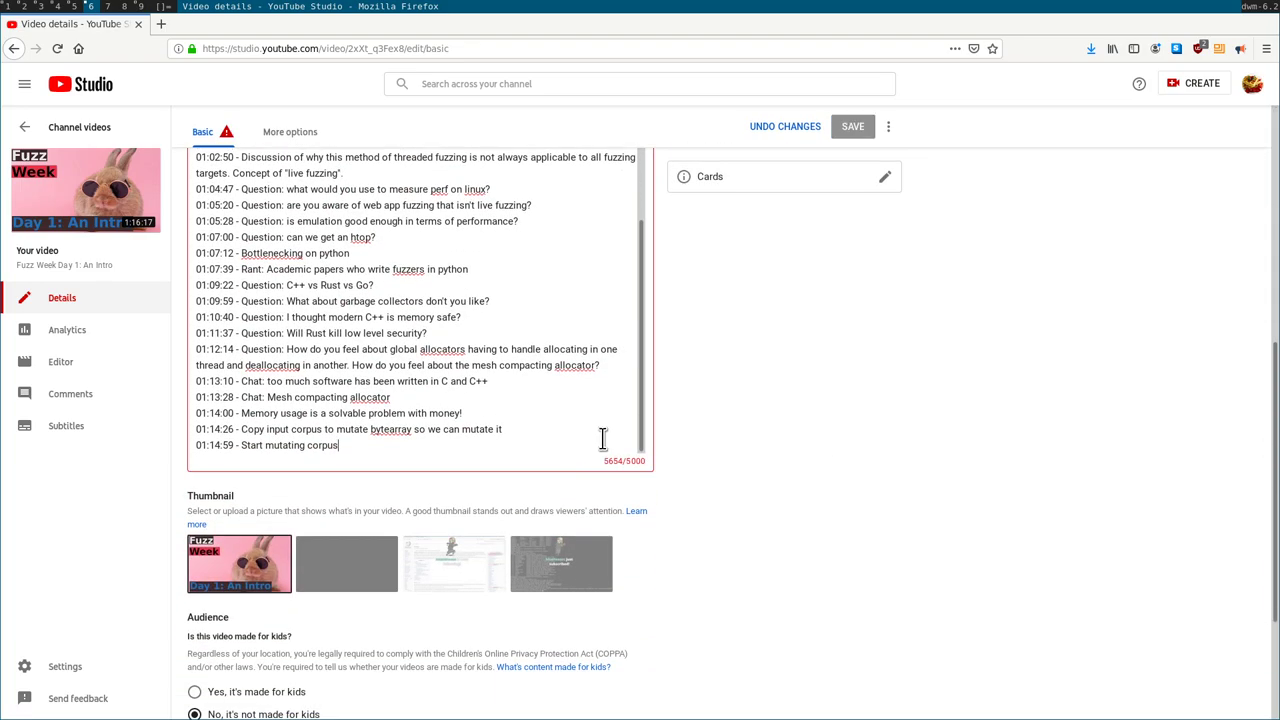
scroll(605, 420, up, 10)
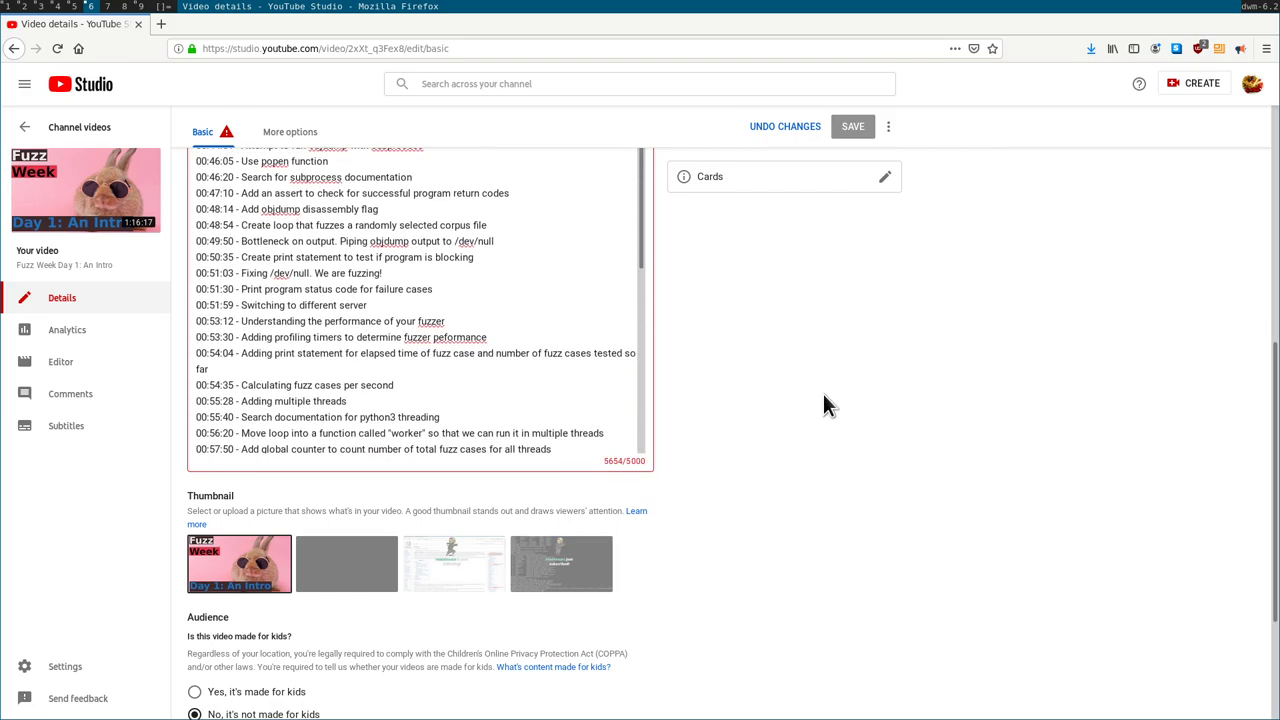
scroll(825, 403, up, 3)
scroll(823, 400, up, 3)
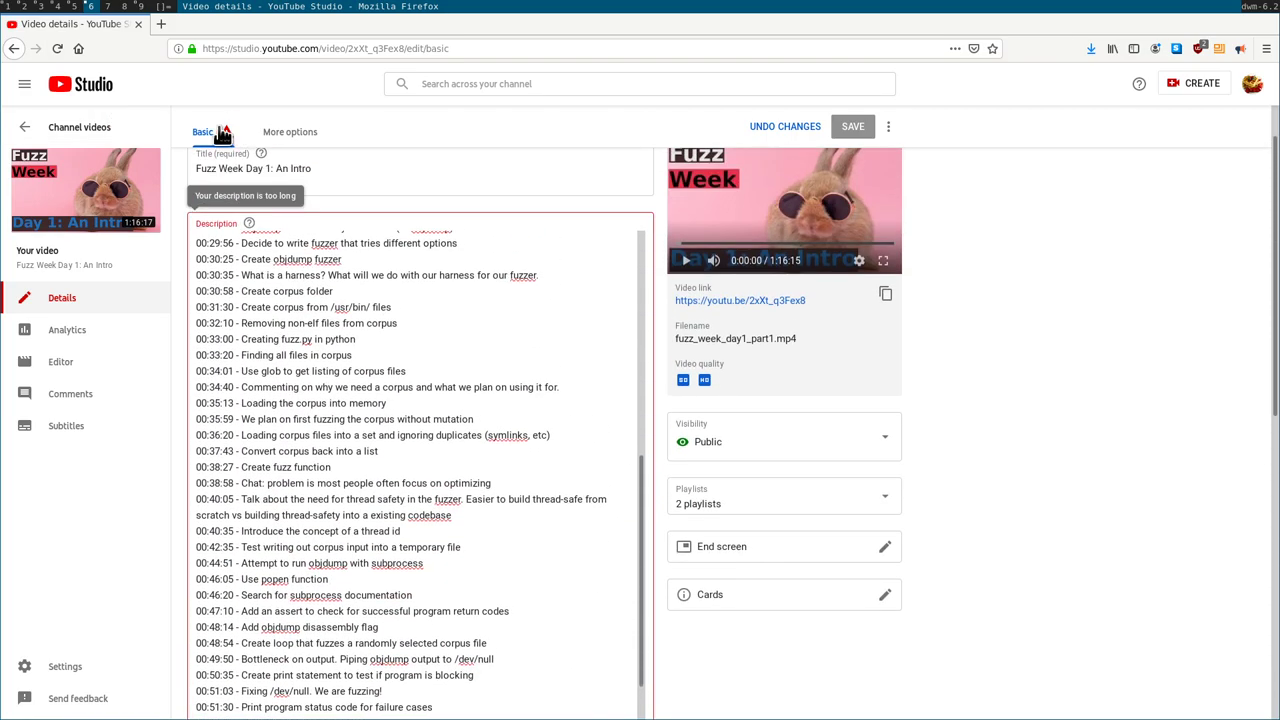
scroll(380, 370, up, 8)
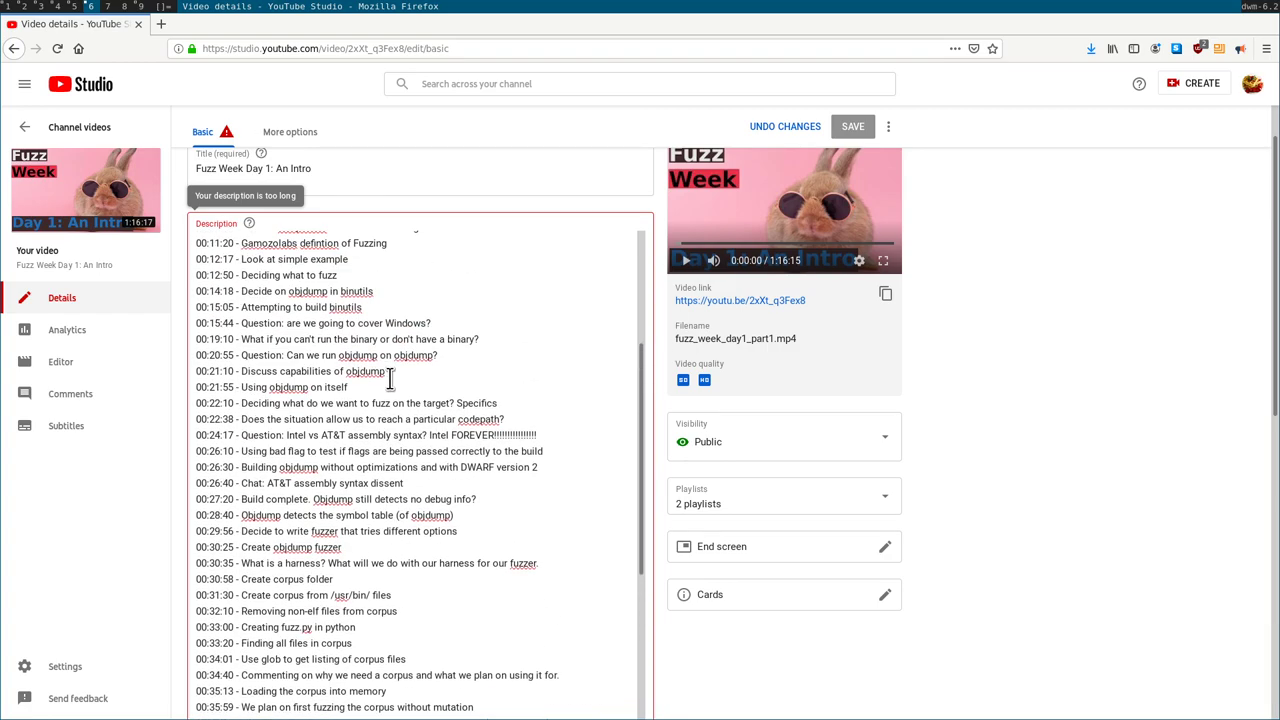
scroll(395, 387, up, 3)
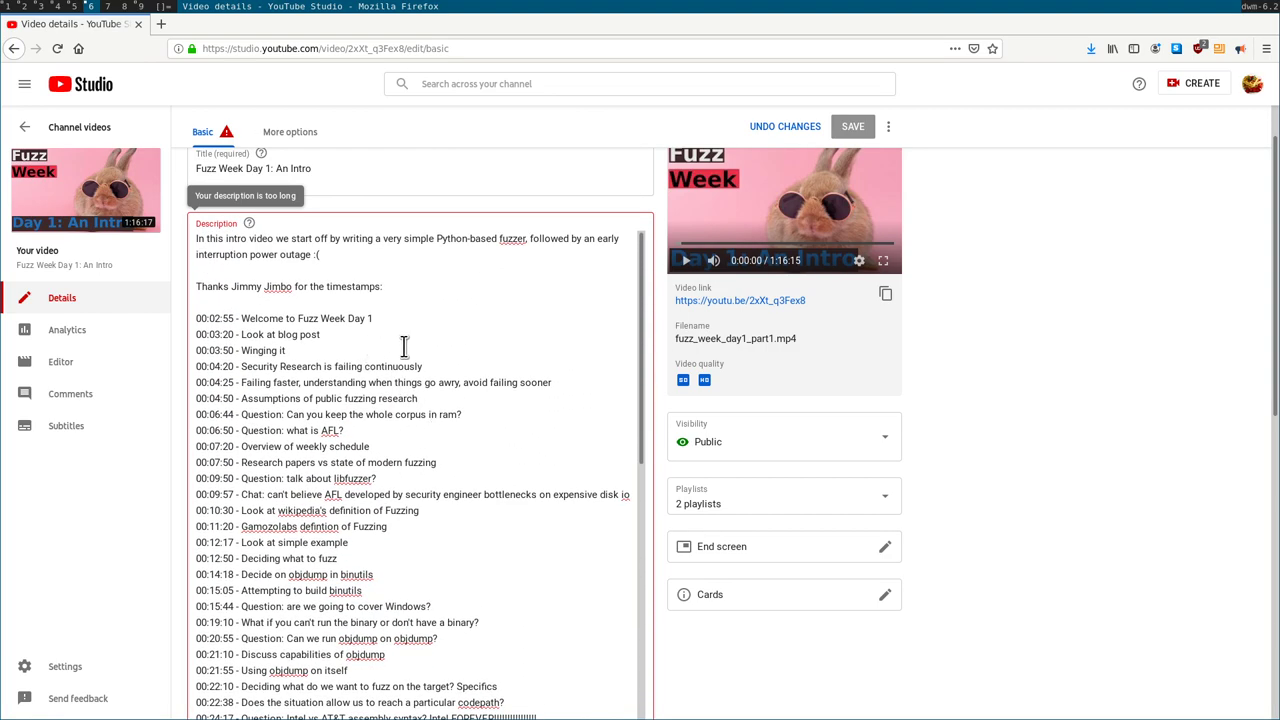
scroll(410, 355, down, 20)
scroll(1146, 529, down, 3)
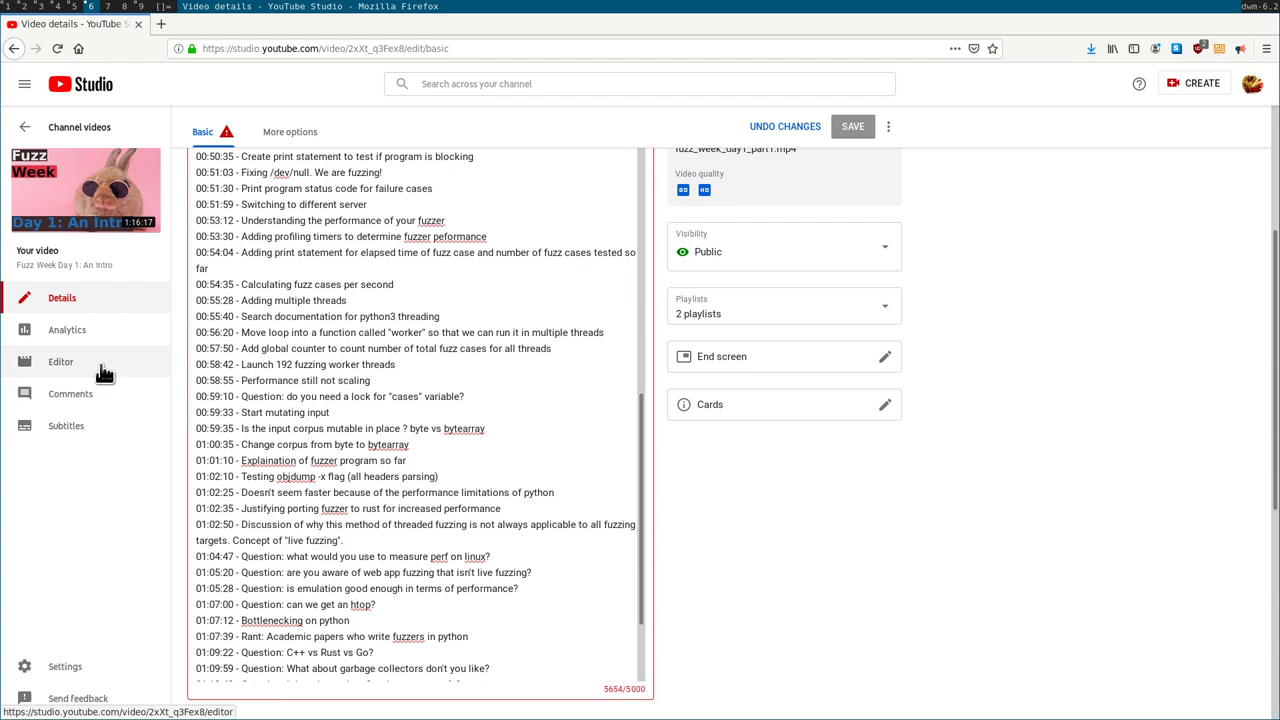
scroll(540, 447, up, 3)
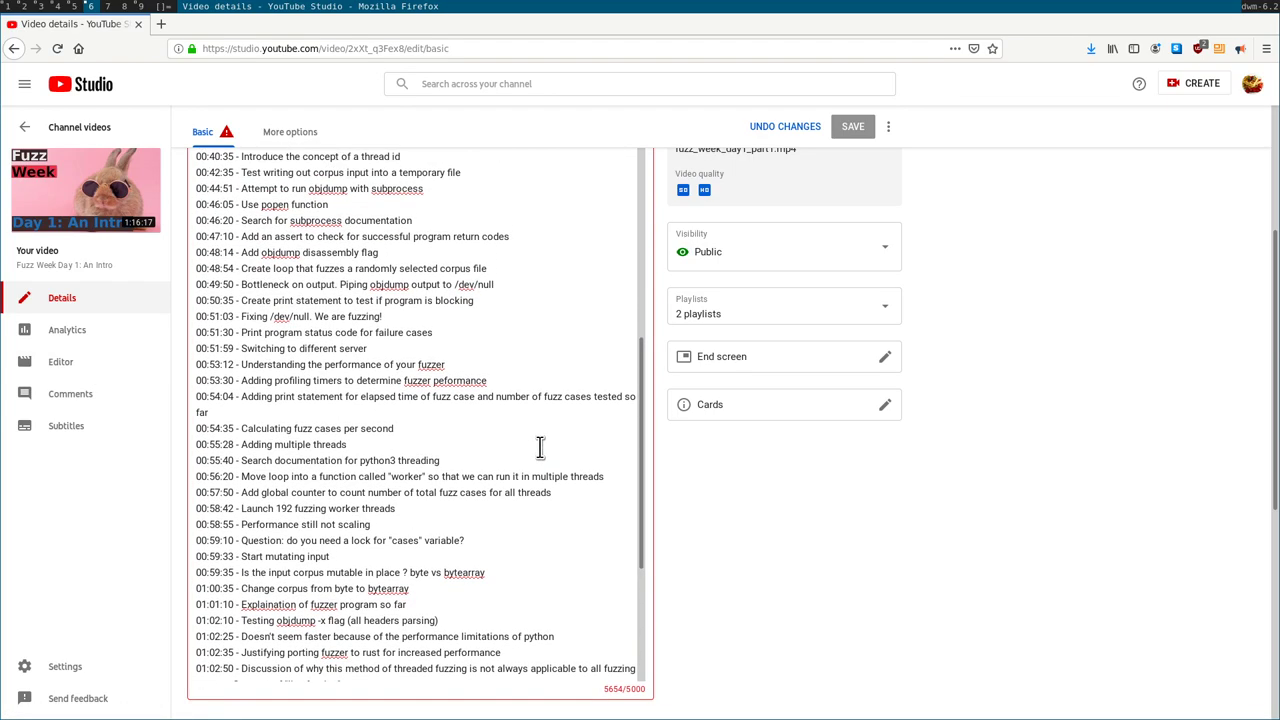
Open the video's editor, discarding the unsaved description changes
click(54, 358)
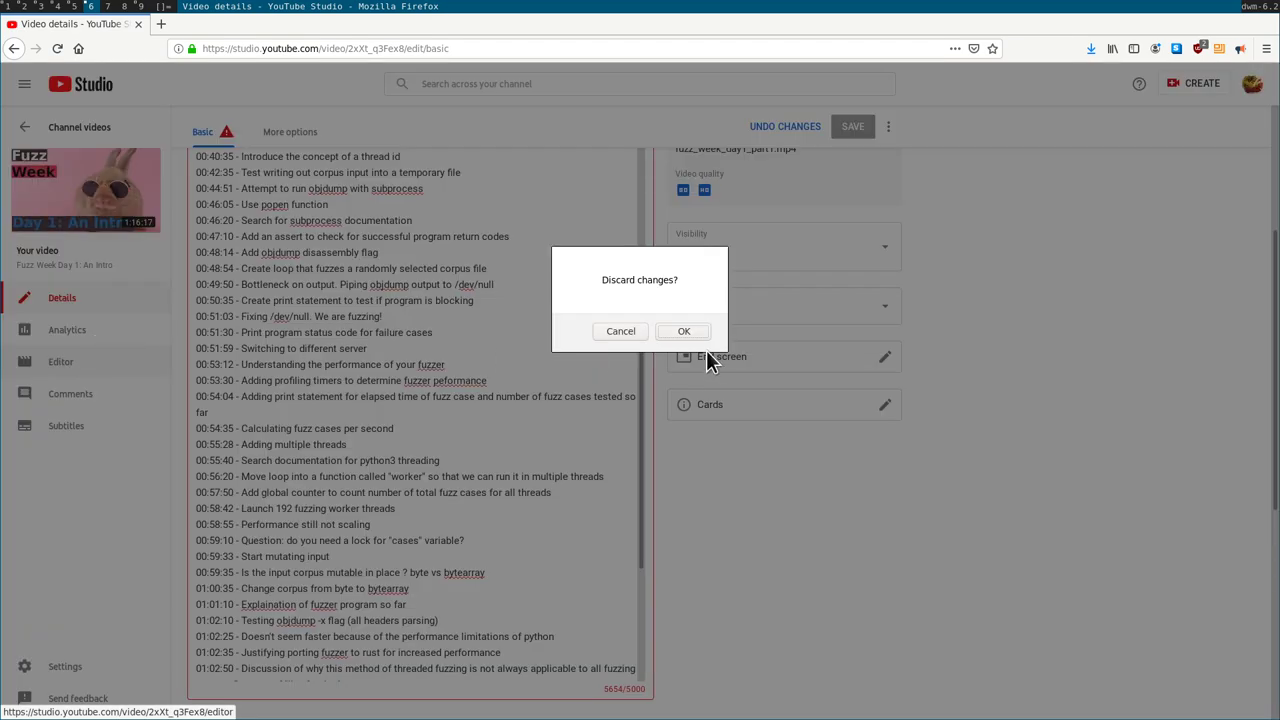
click(684, 331)
Search the web in a new tab for "youtube video segments" and look through the results
click(160, 23)
text(yout)
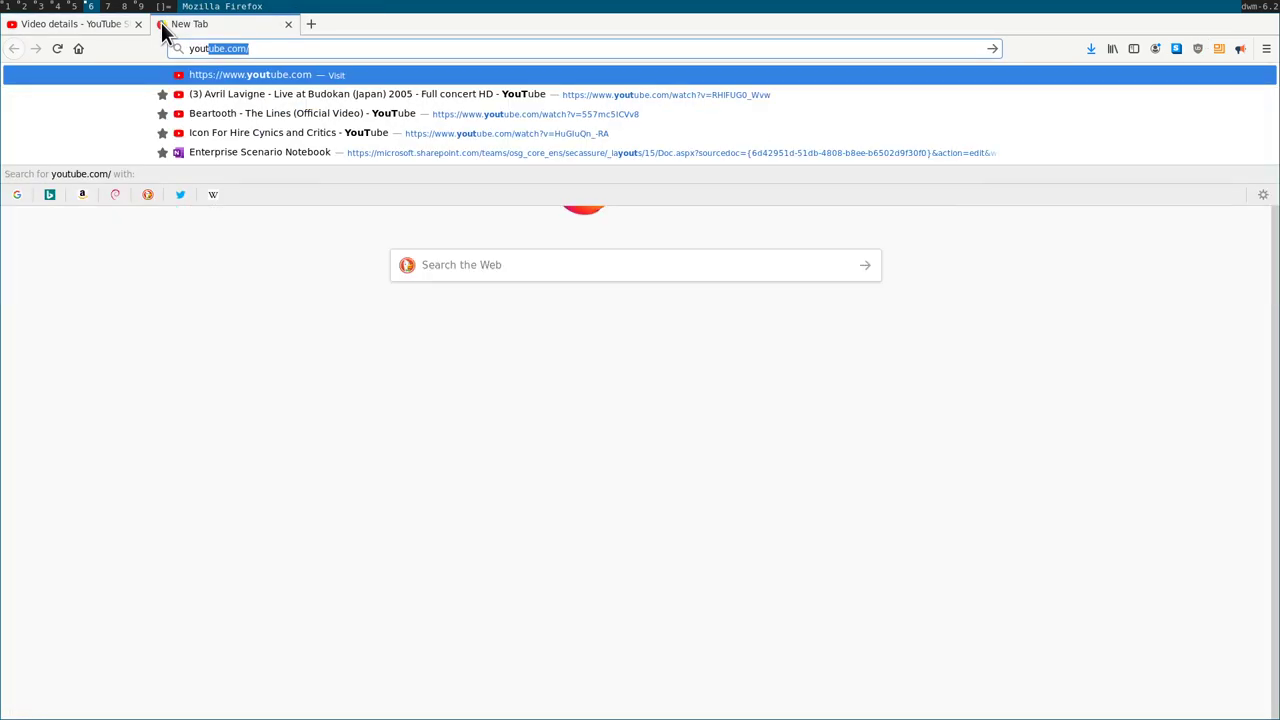
text(ube video segment)
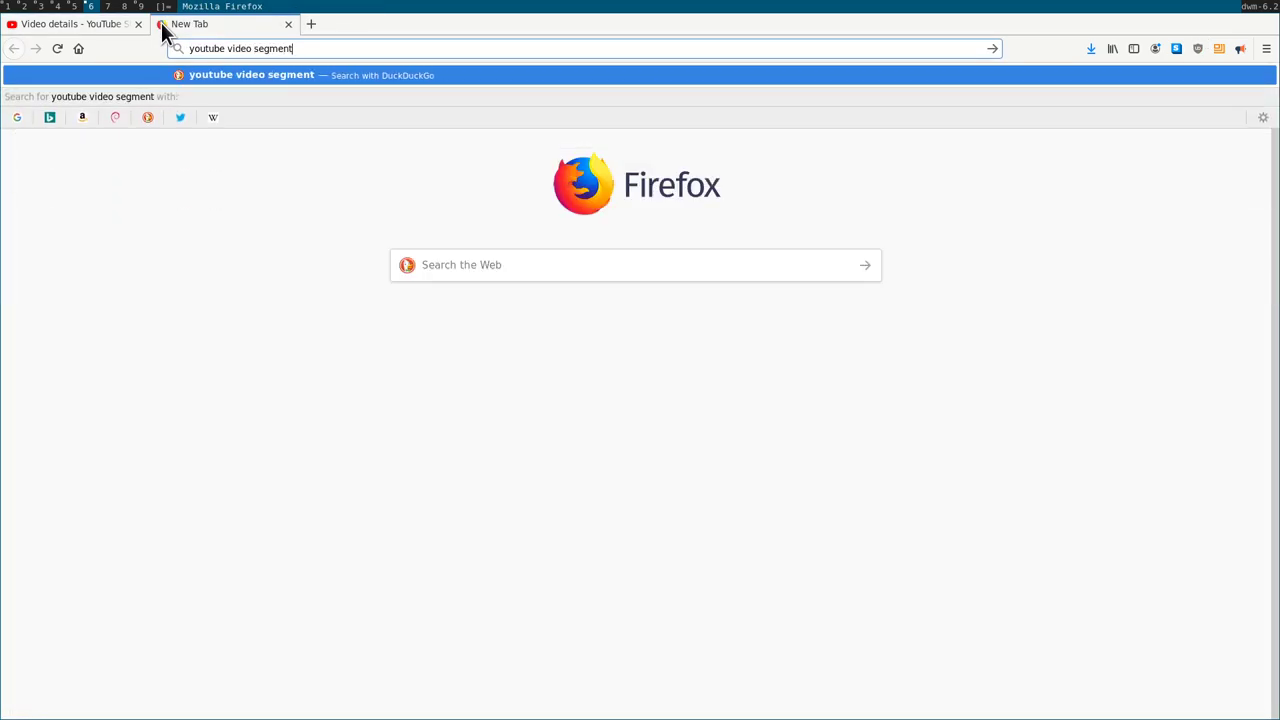
text(s)
key(Return)
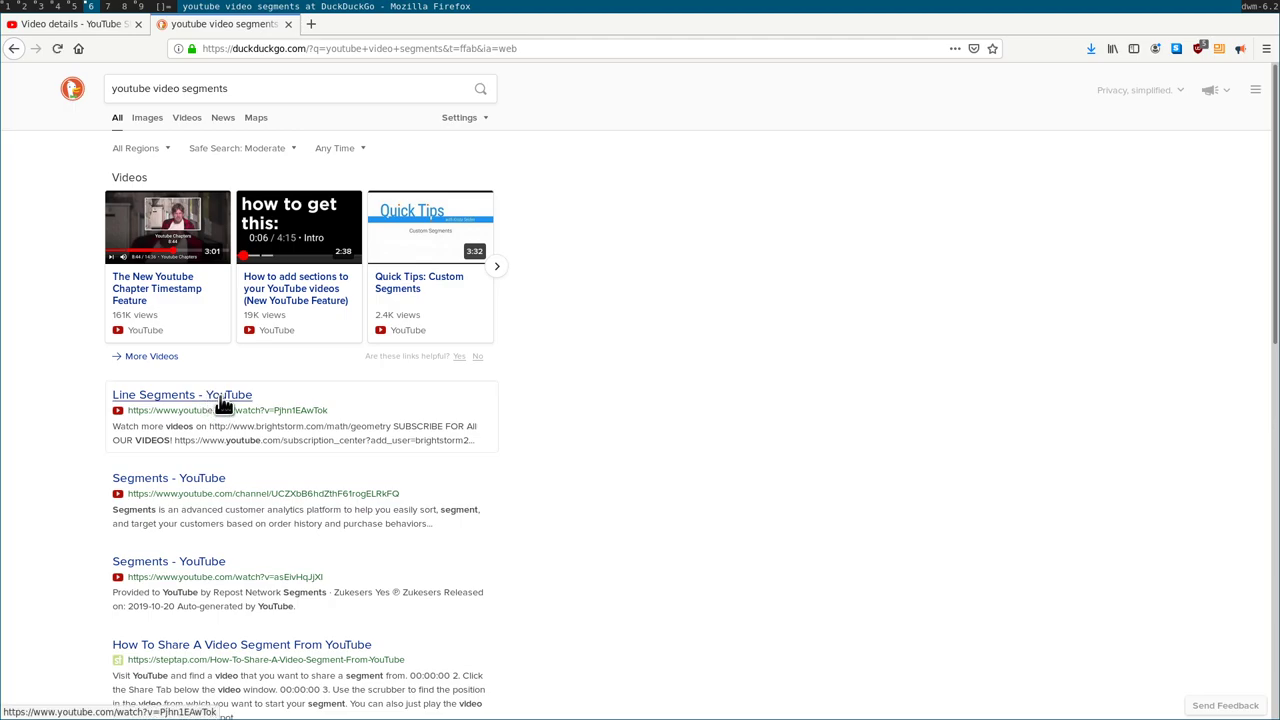
scroll(310, 510, down, 2)
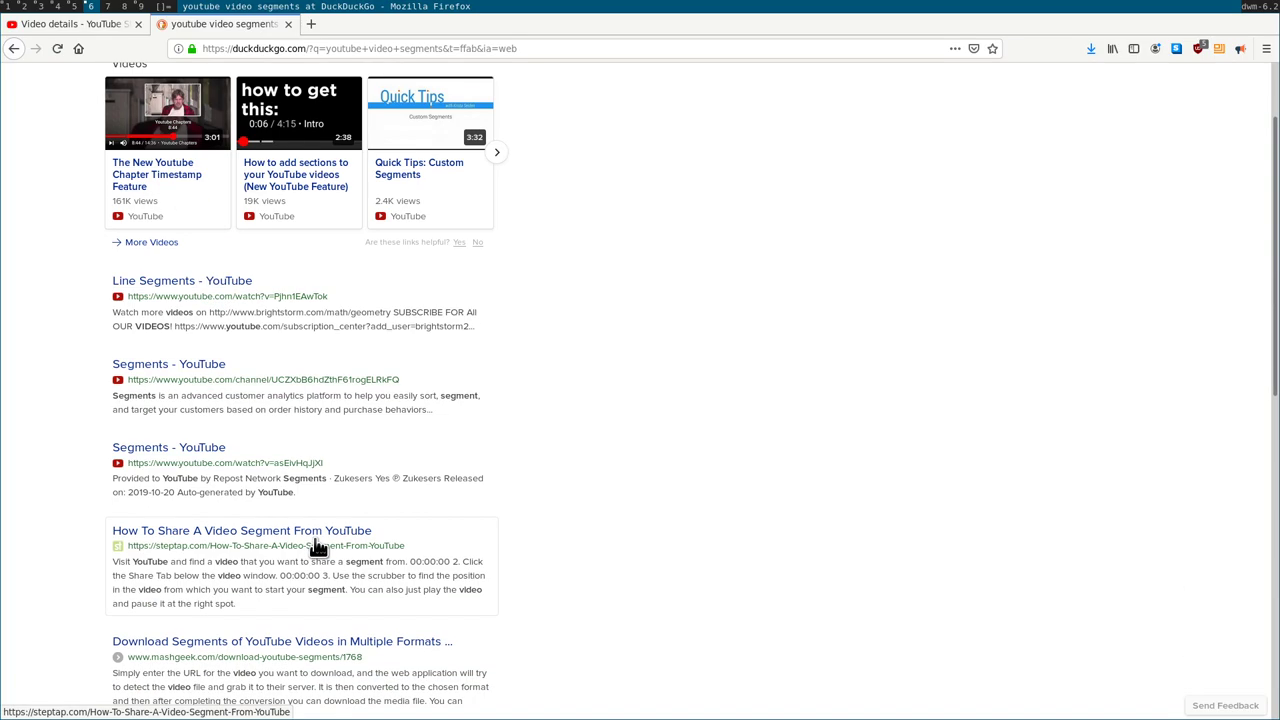
scroll(340, 510, up, 2)
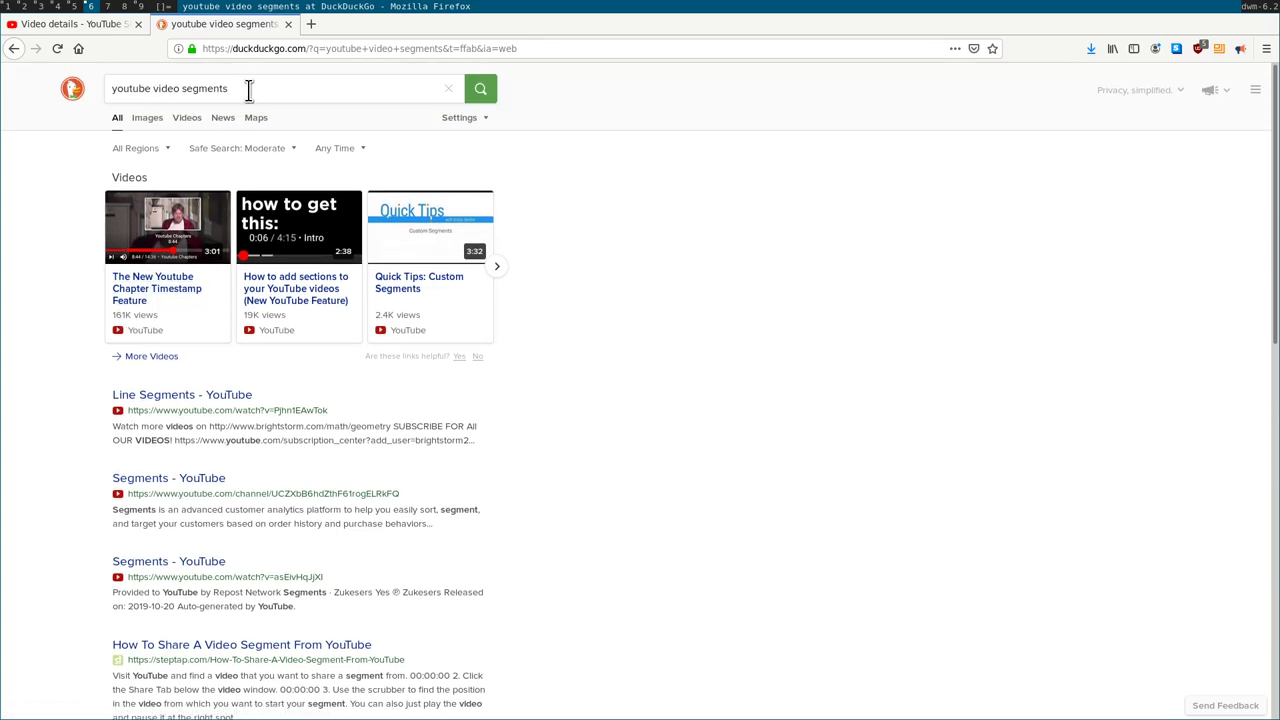
Change the web search to "youtube video chapters"
click(268, 88)
double_click(225, 88)
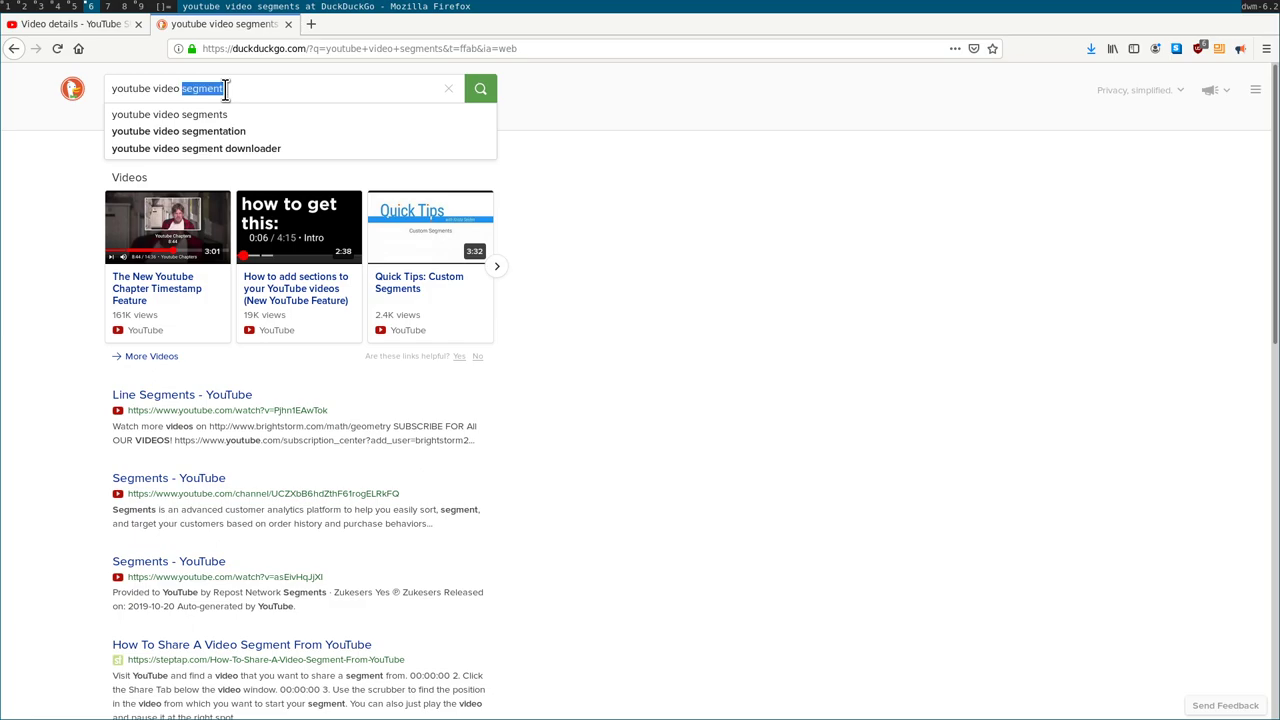
text(chapters)
key(Return)
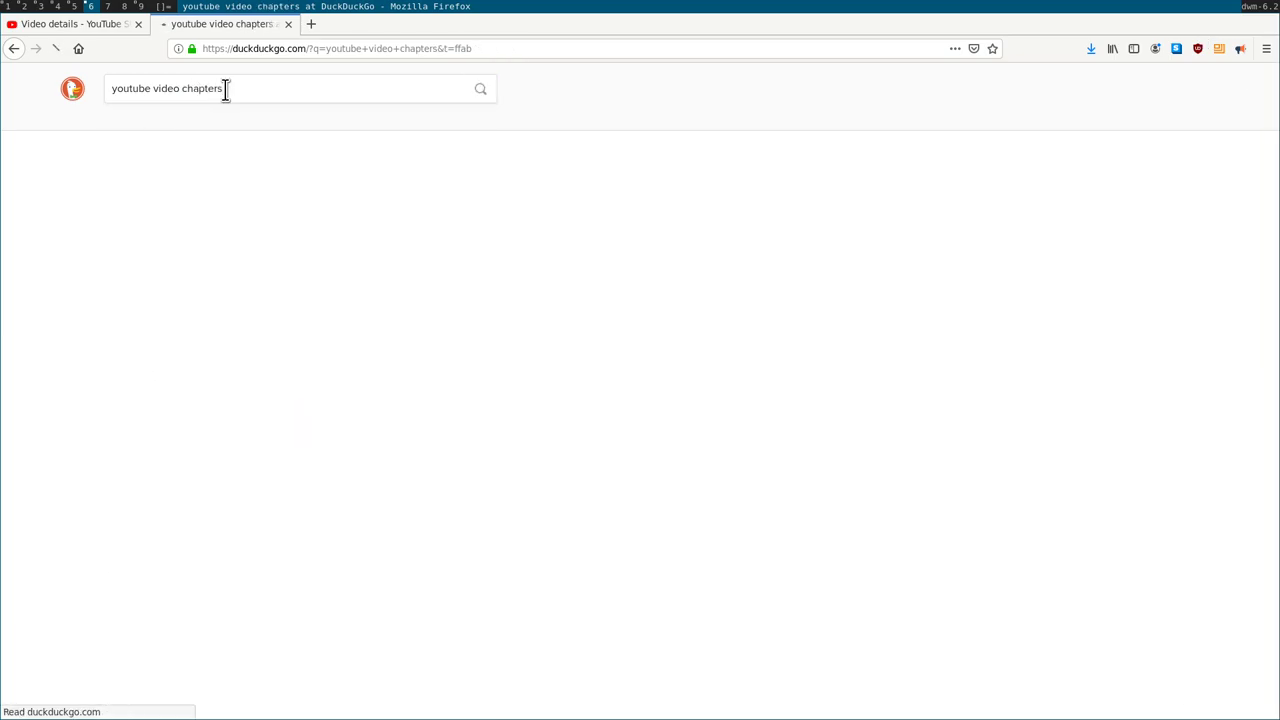
Open the Android Police article about YouTube making video chapters official and read how chapters are generated
click(283, 186)
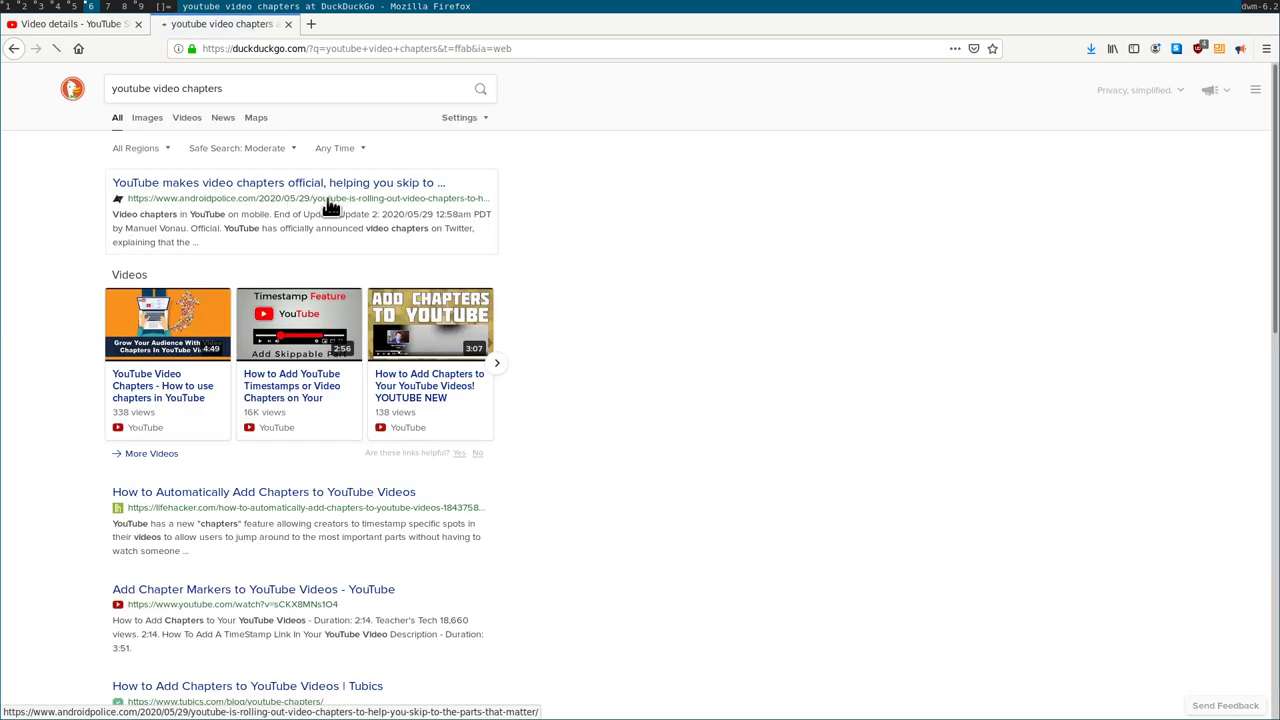
scroll(260, 302, down, 4)
scroll(240, 296, down, 3)
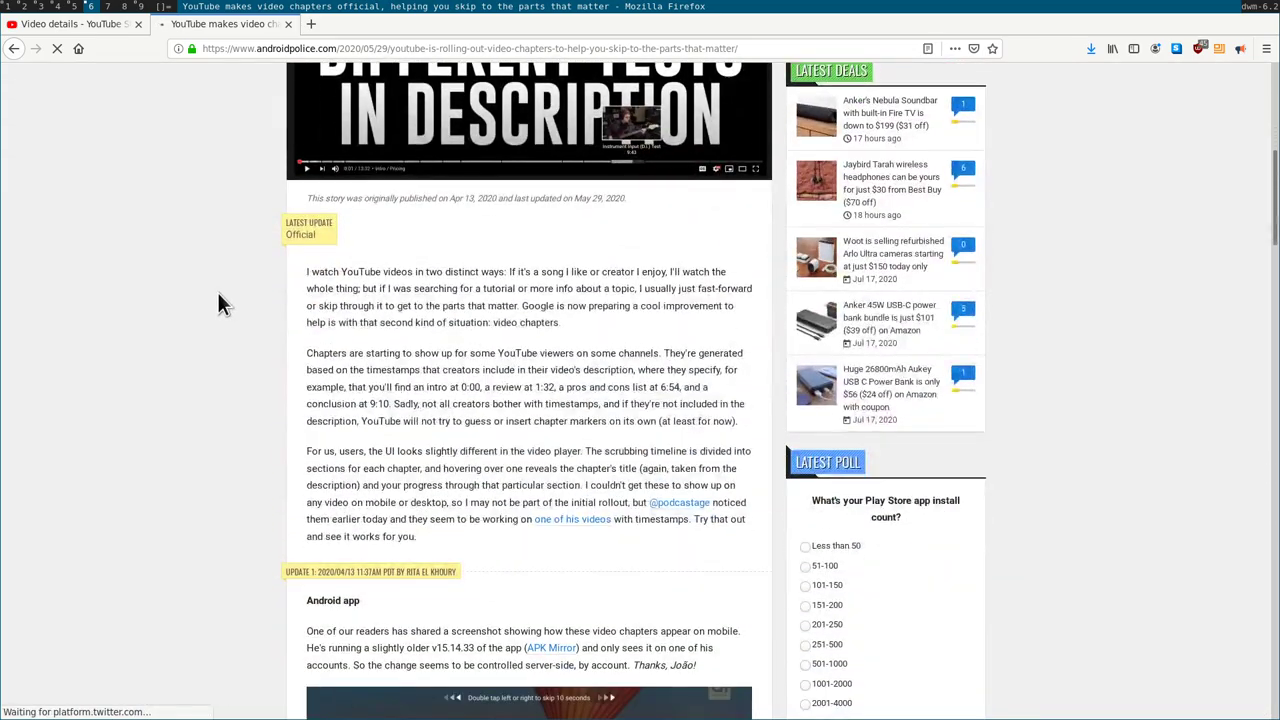
Read the article's updates on video chapters in the Android app and on YouTube's official announcement
scroll(217, 290, up, 2)
scroll(222, 291, down, 5)
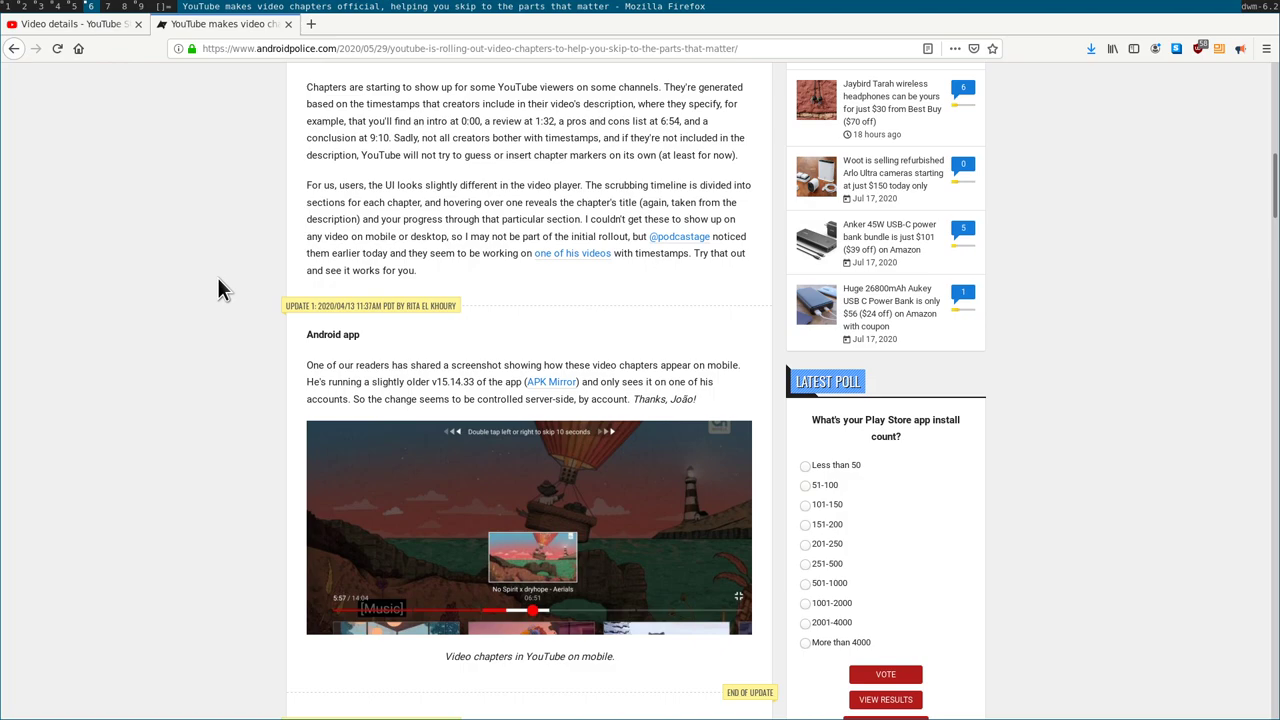
scroll(219, 270, down, 5)
scroll(223, 214, down, 2)
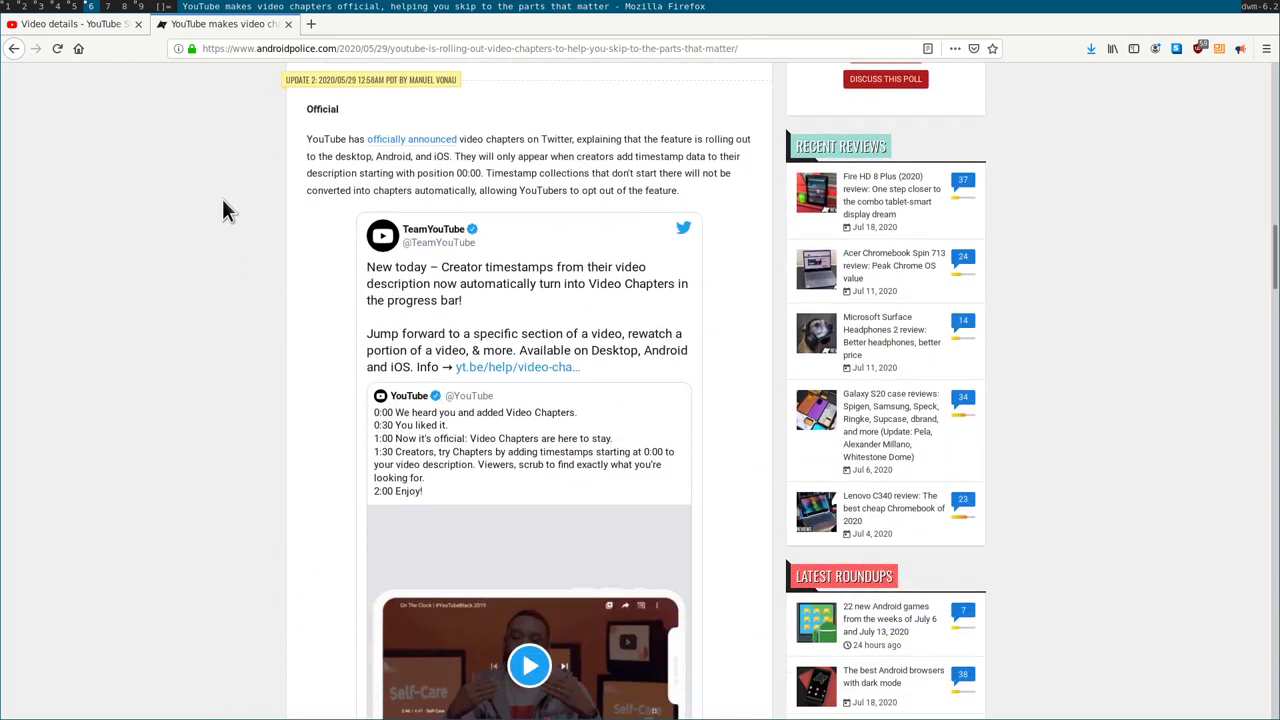
Return to the Fuzz Week Day 1 video details and look through the whole timestamp list in the description
click(80, 24)
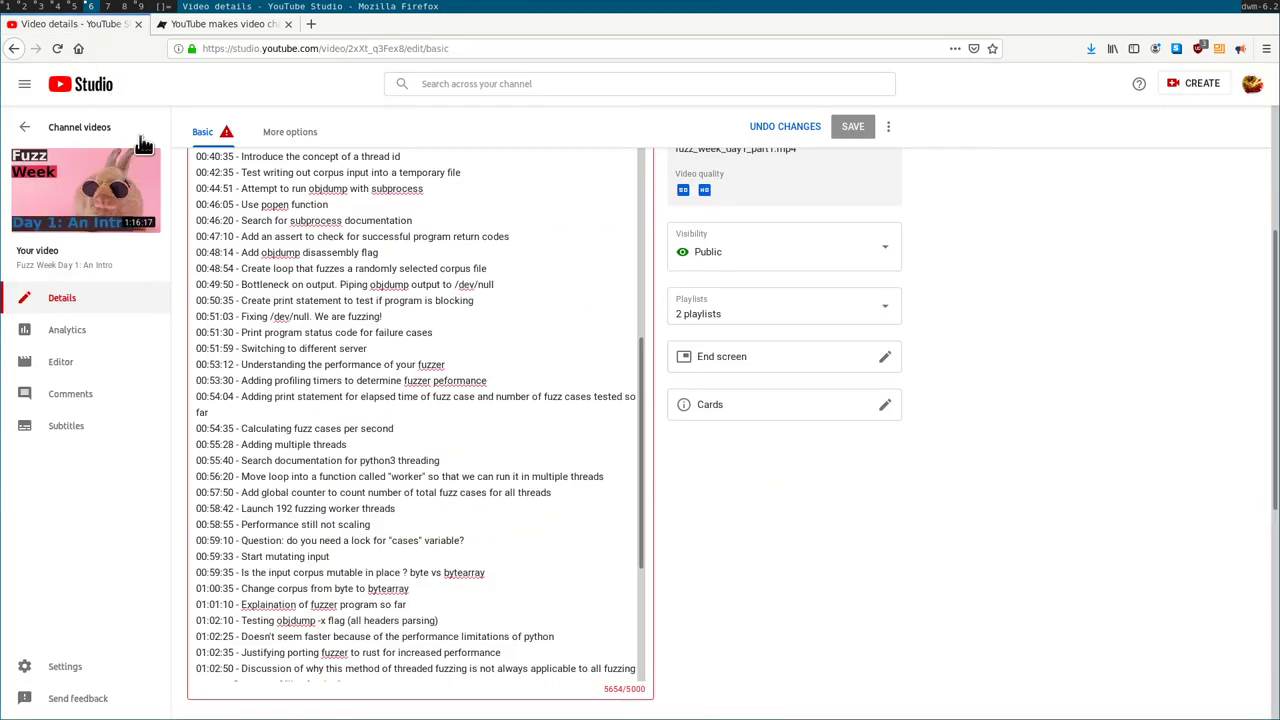
scroll(495, 569, down, 3)
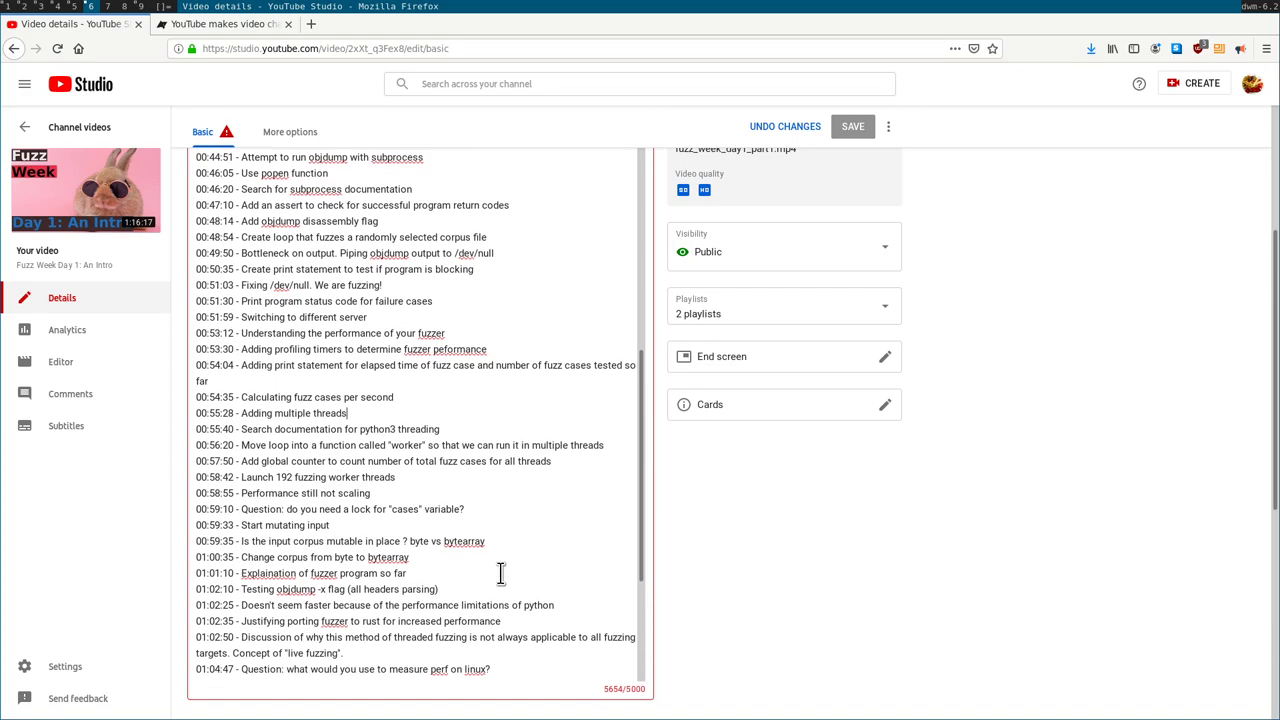
scroll(503, 565, down, 2)
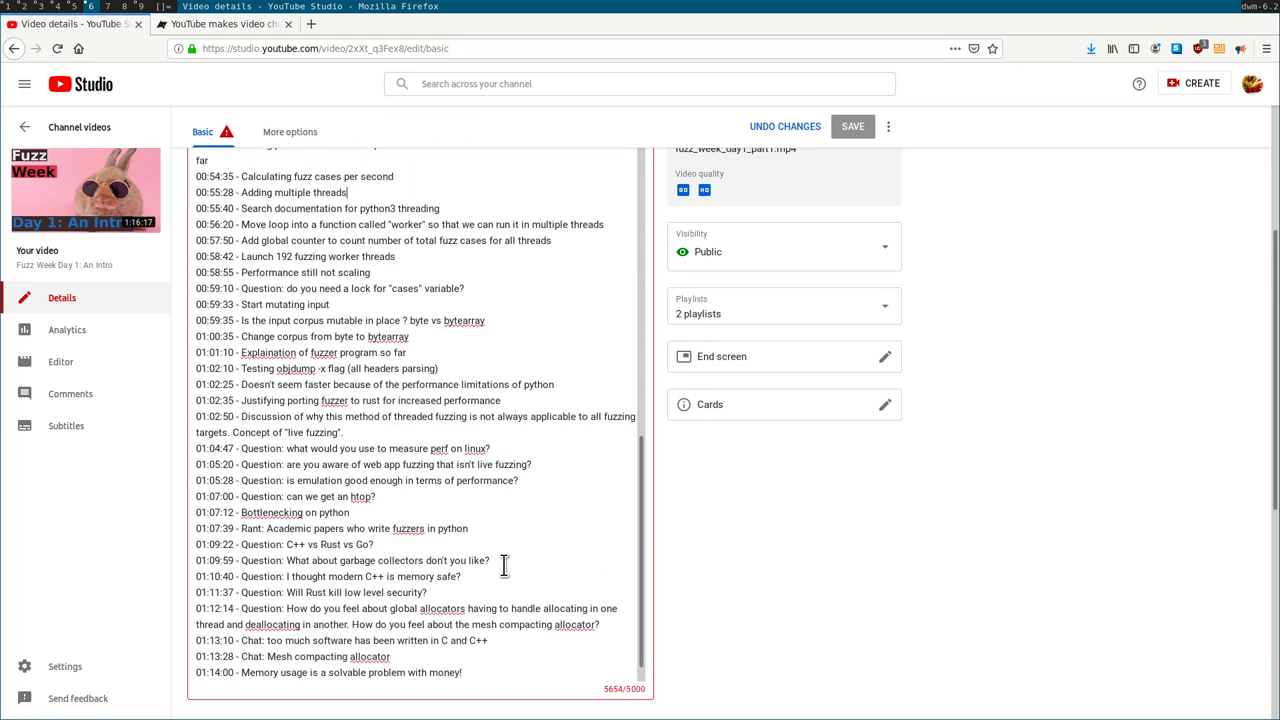
scroll(508, 567, down, 1)
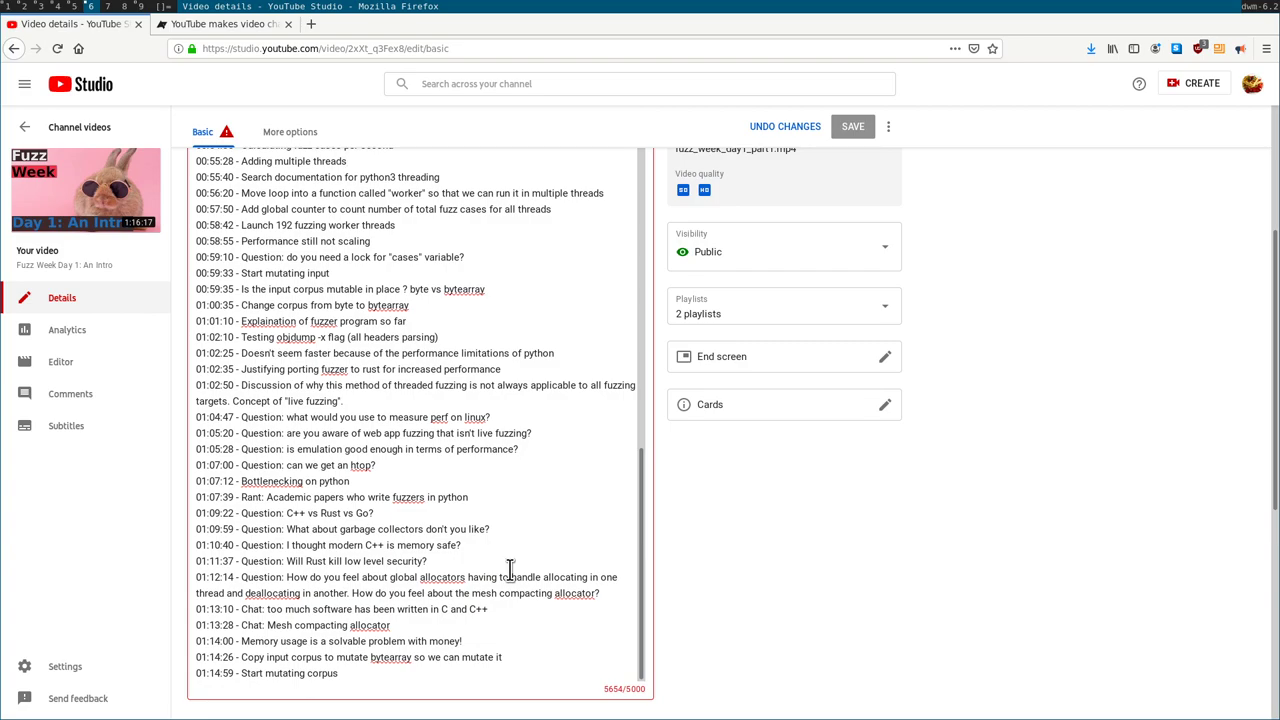
scroll(510, 565, up, 5)
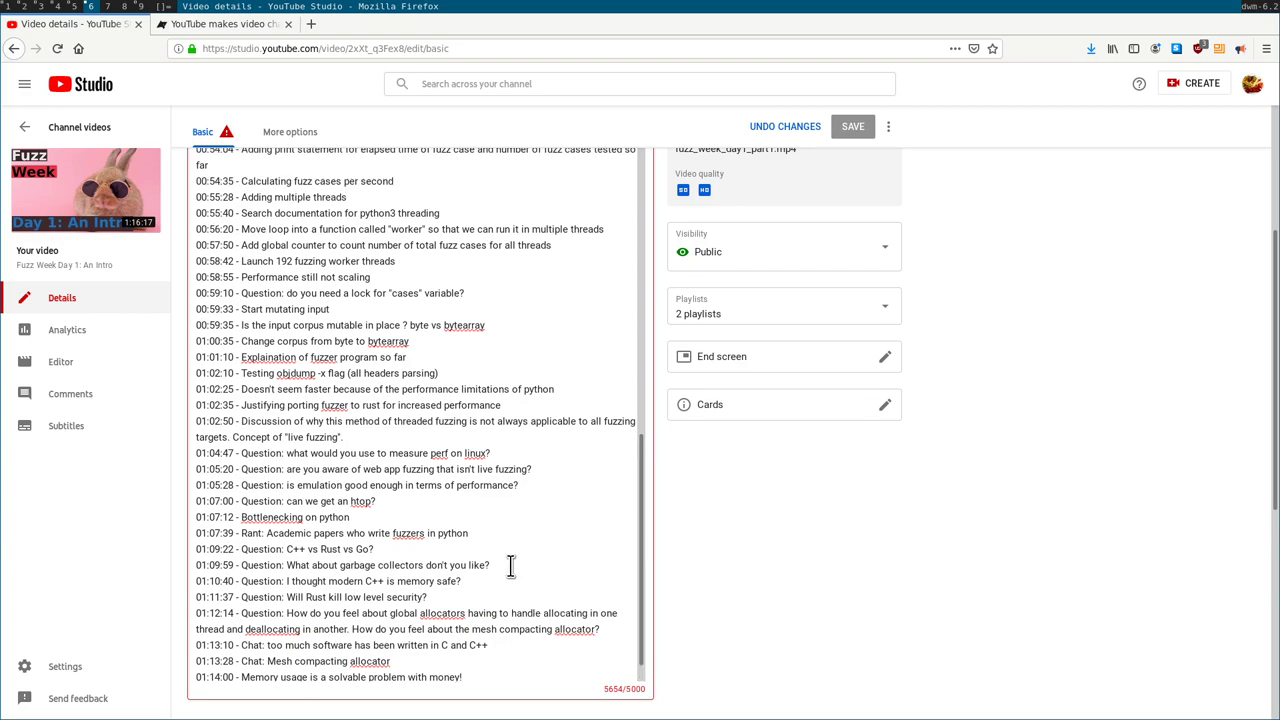
scroll(510, 565, up, 2)
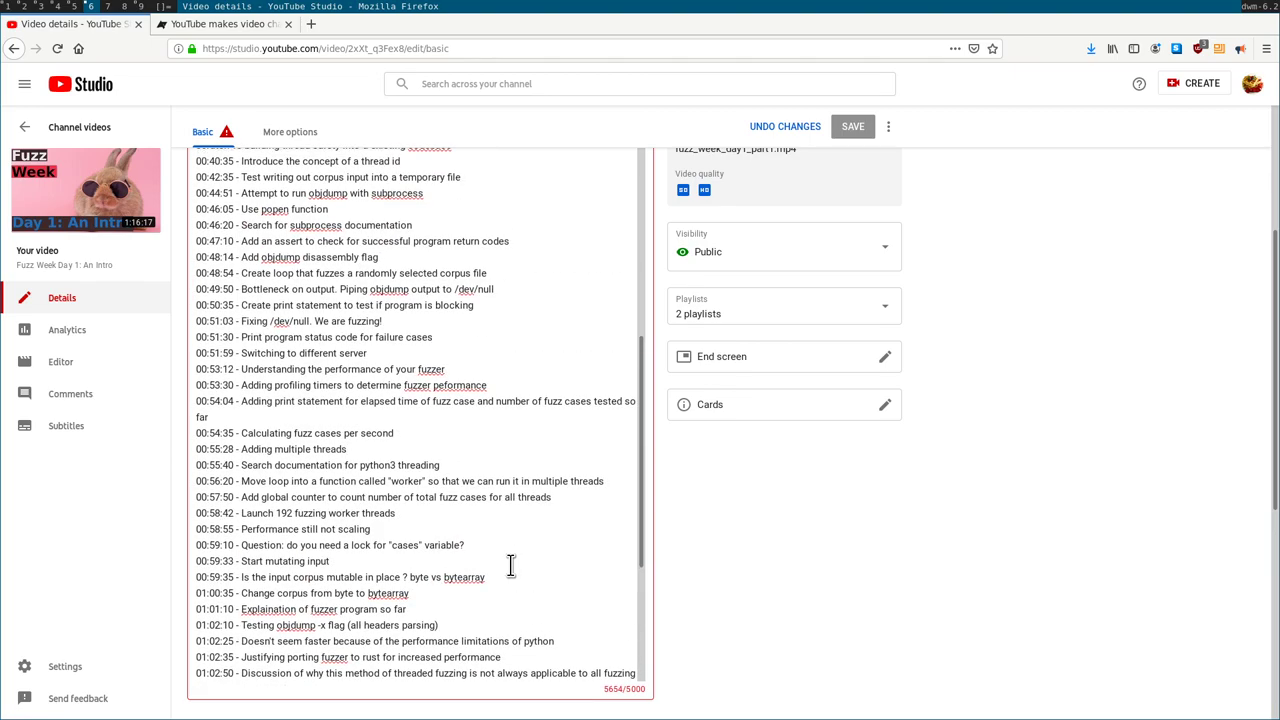
scroll(510, 565, up, 3)
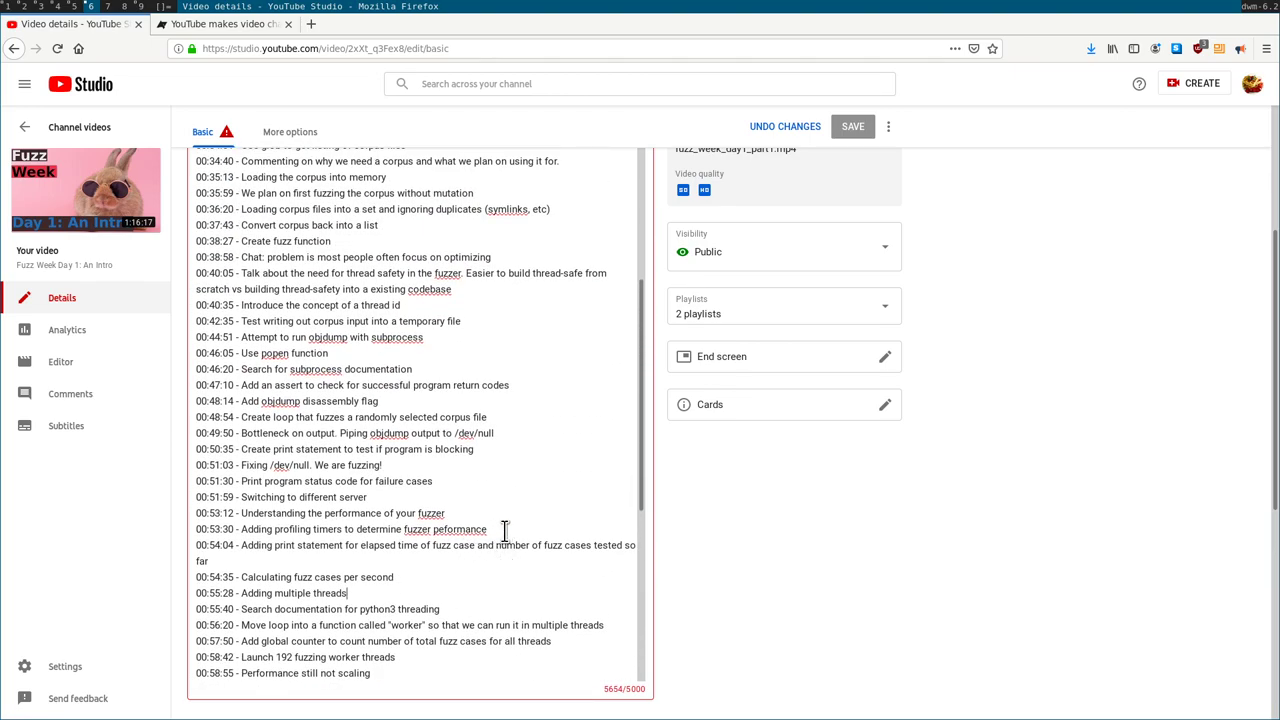
scroll(505, 530, up, 2)
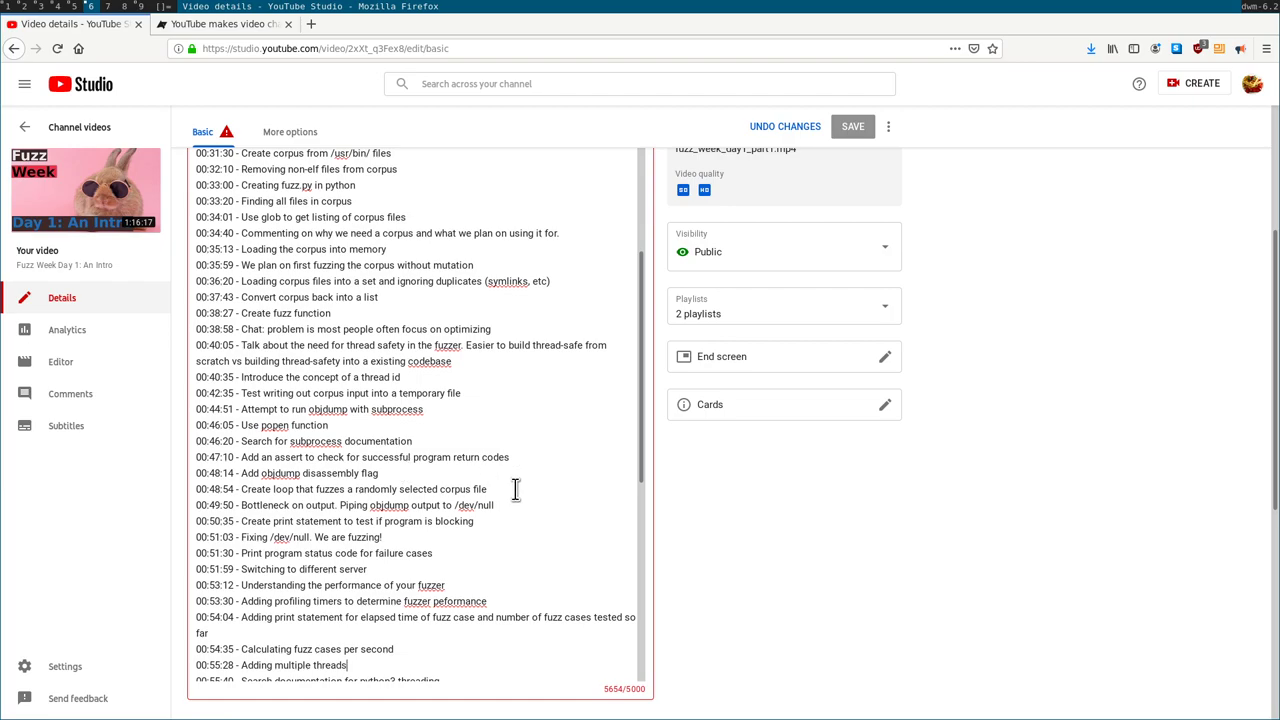
scroll(515, 489, up, 3)
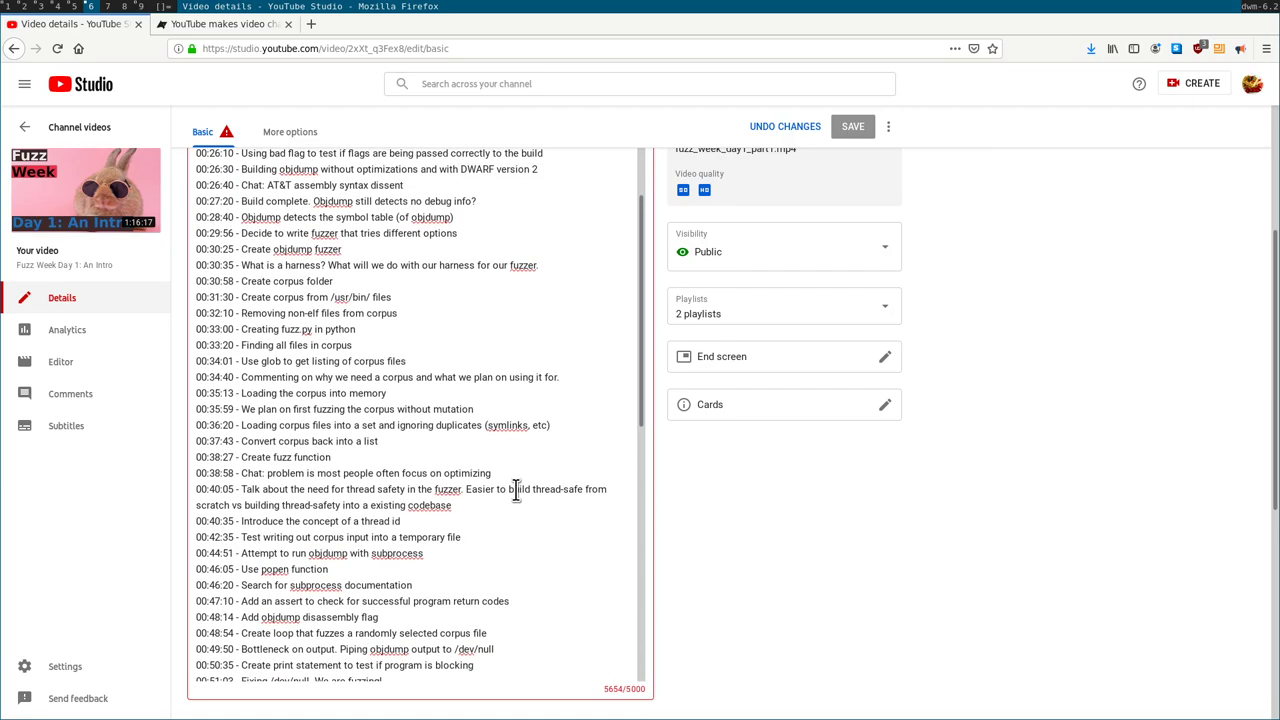
scroll(515, 489, up, 3)
scroll(515, 489, up, 2)
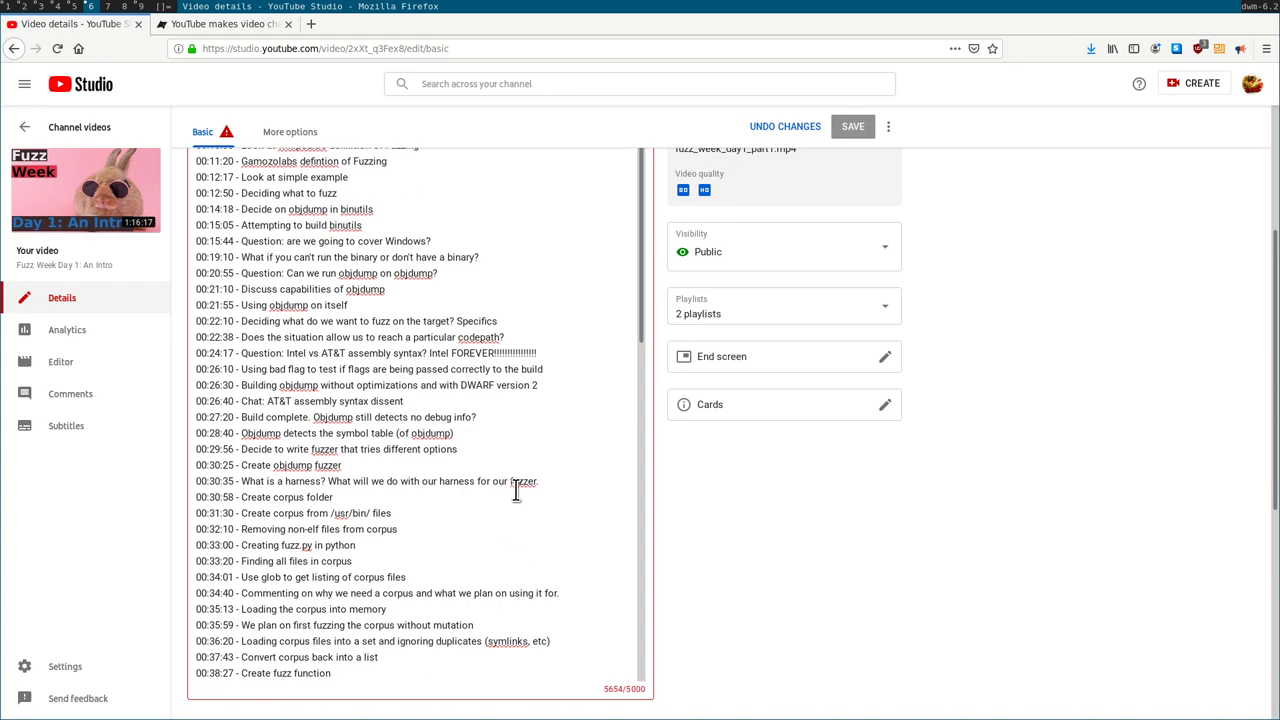
scroll(515, 489, up, 1)
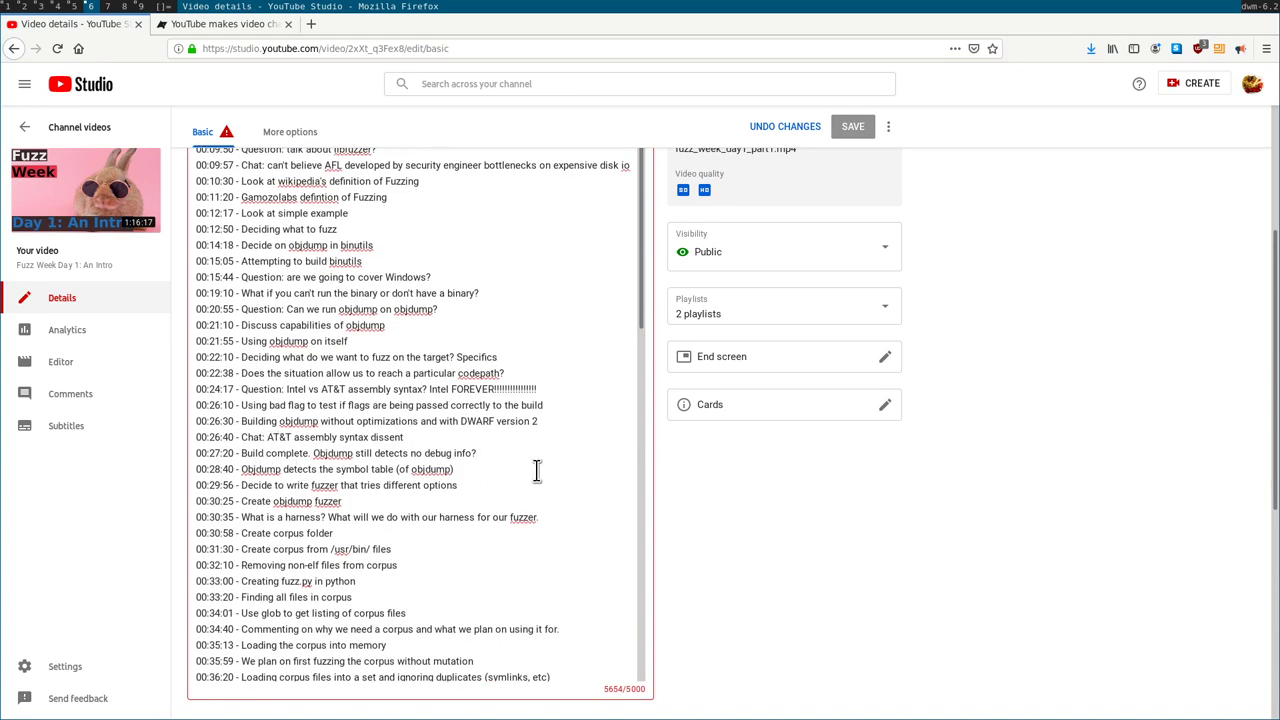
scroll(515, 473, down, 8)
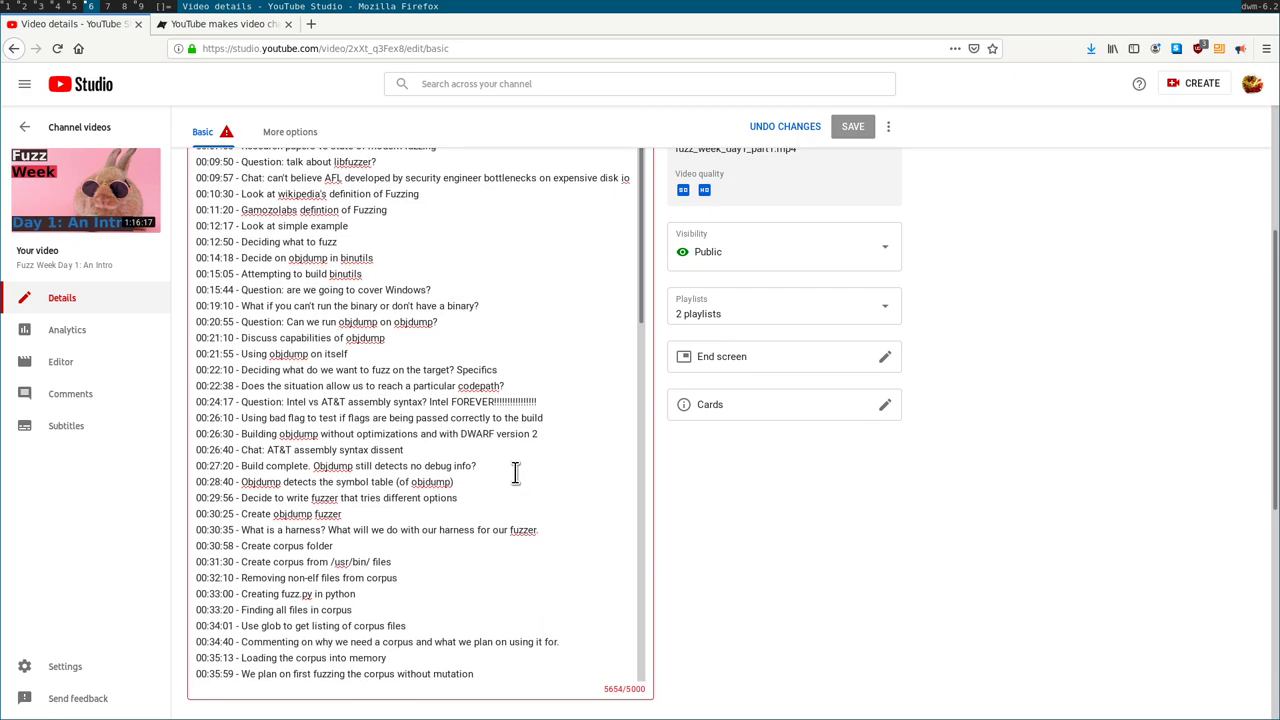
scroll(515, 473, down, 5)
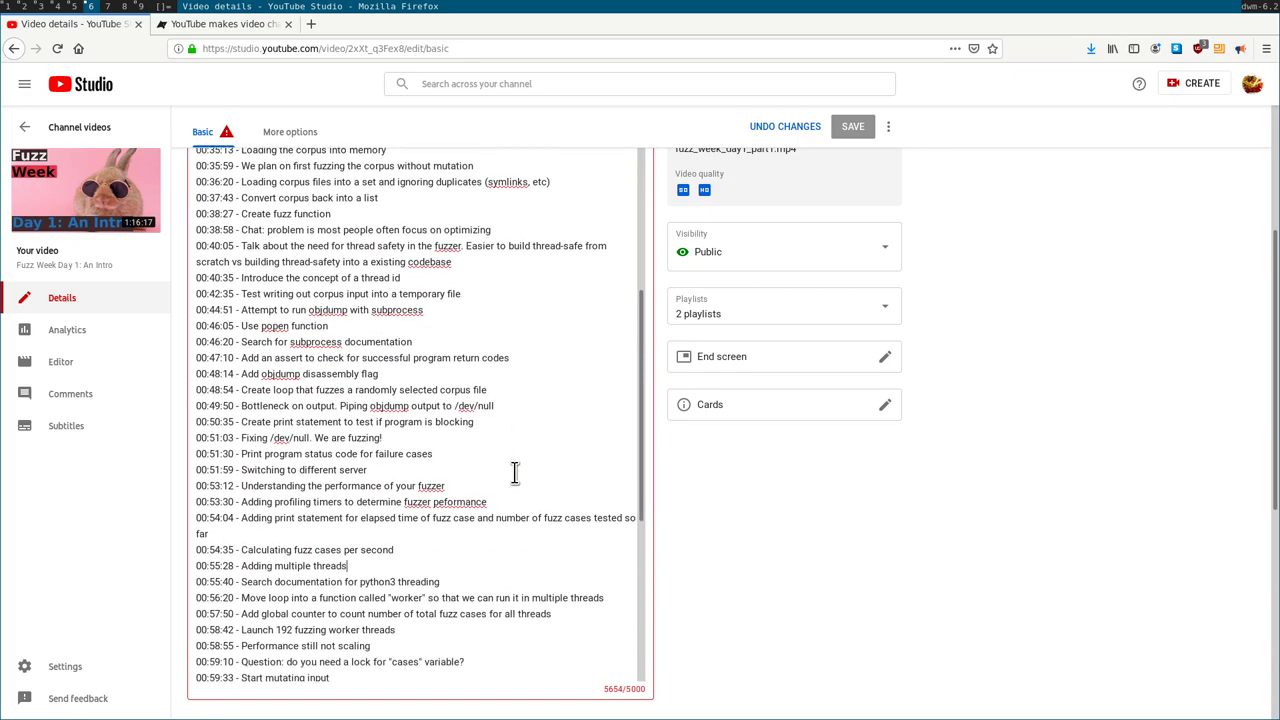
scroll(515, 474, down, 6)
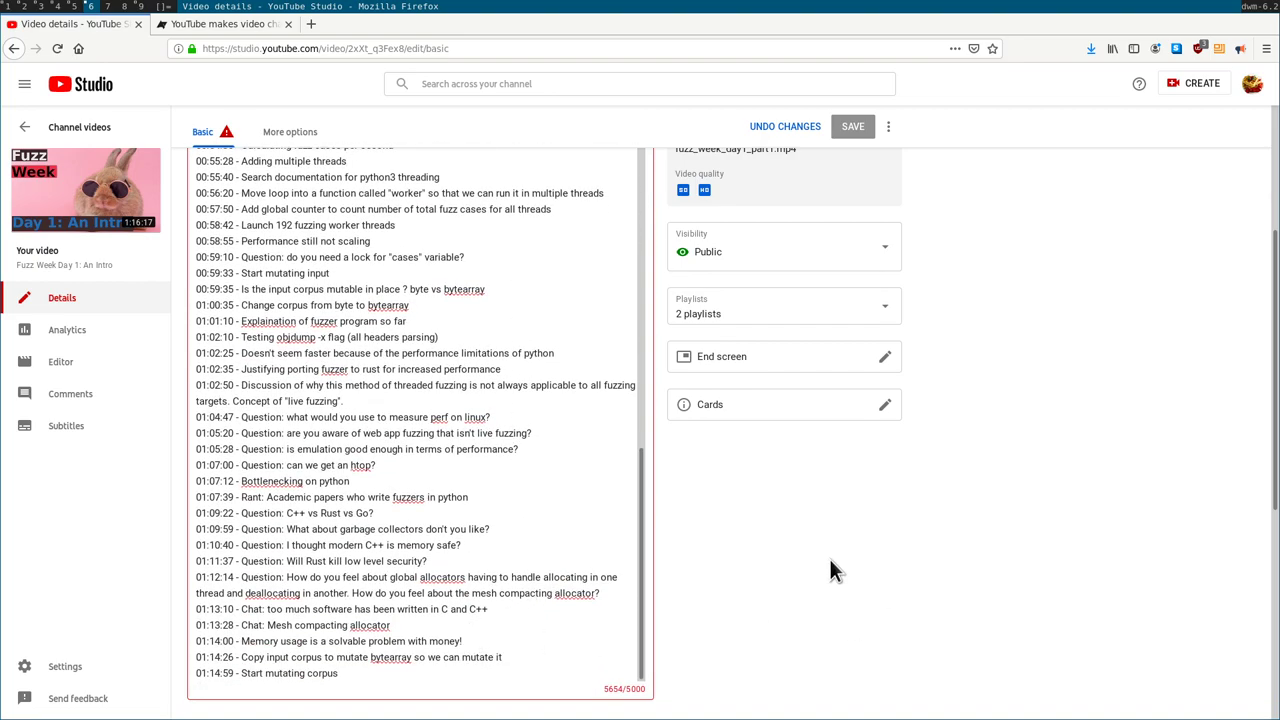
Check the video's additional options for chapter settings and return to the basic details
click(288, 134)
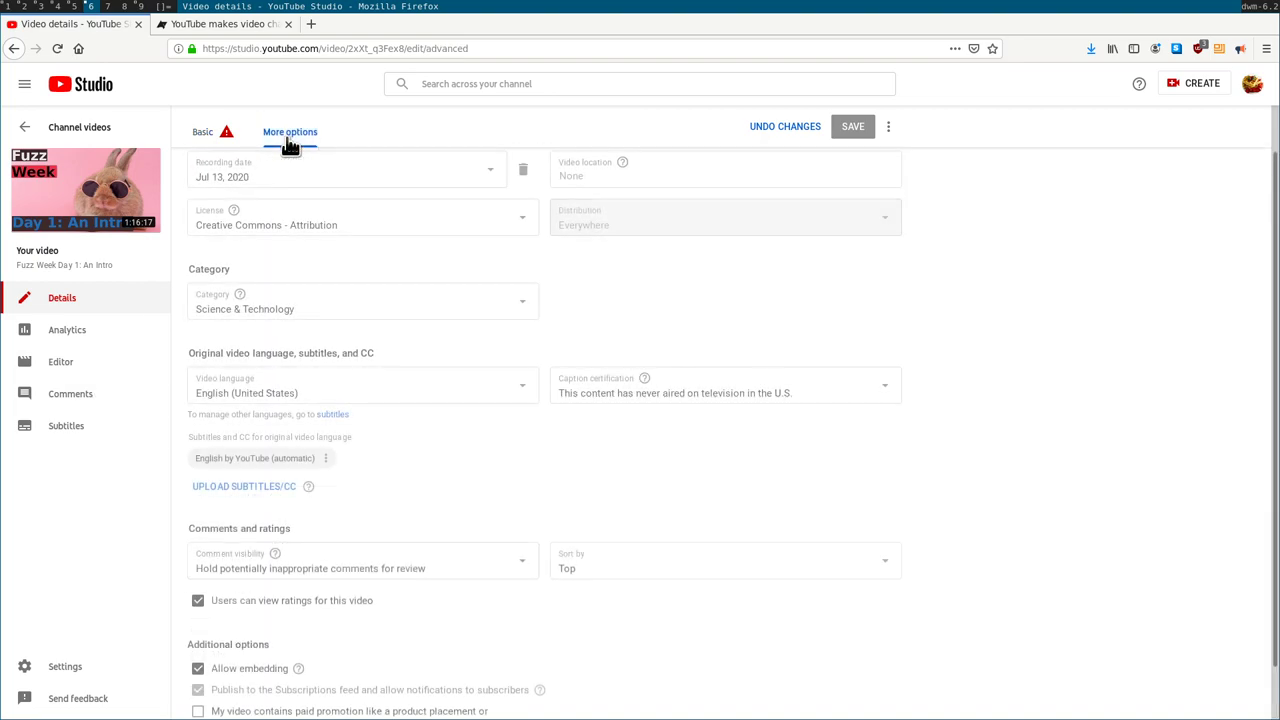
scroll(668, 455, down, 1)
scroll(672, 455, up, 2)
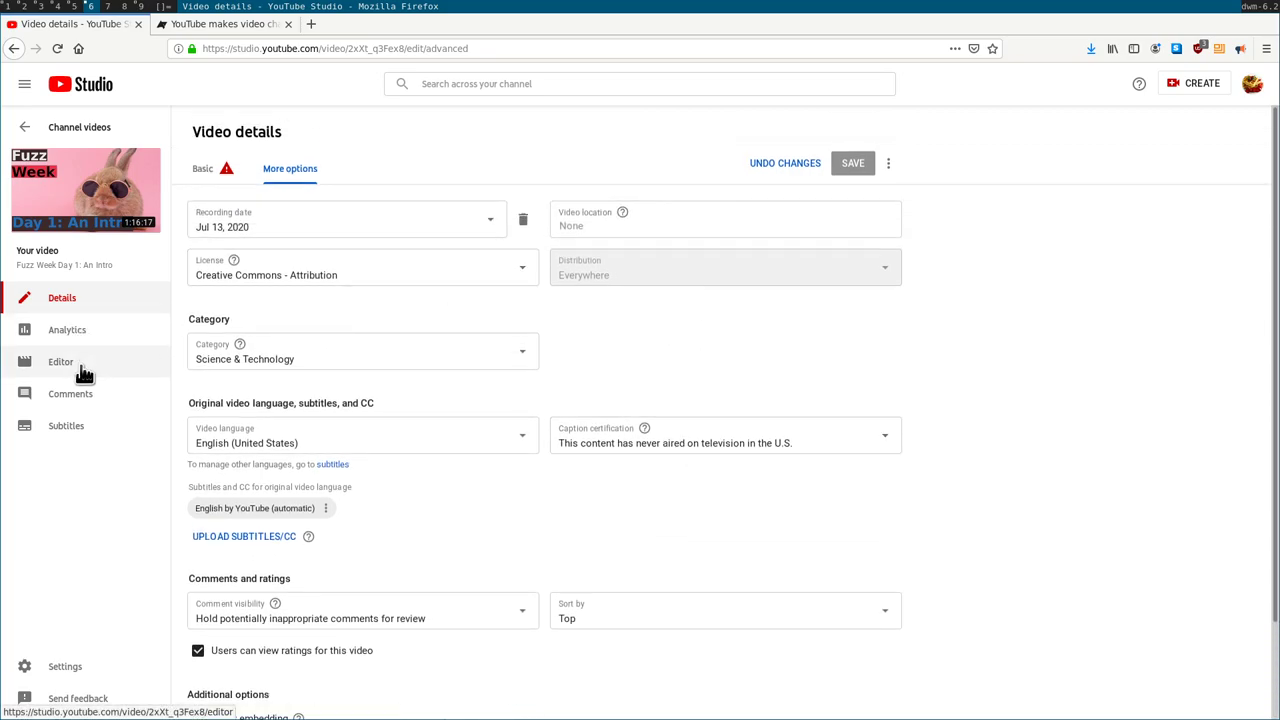
click(212, 176)
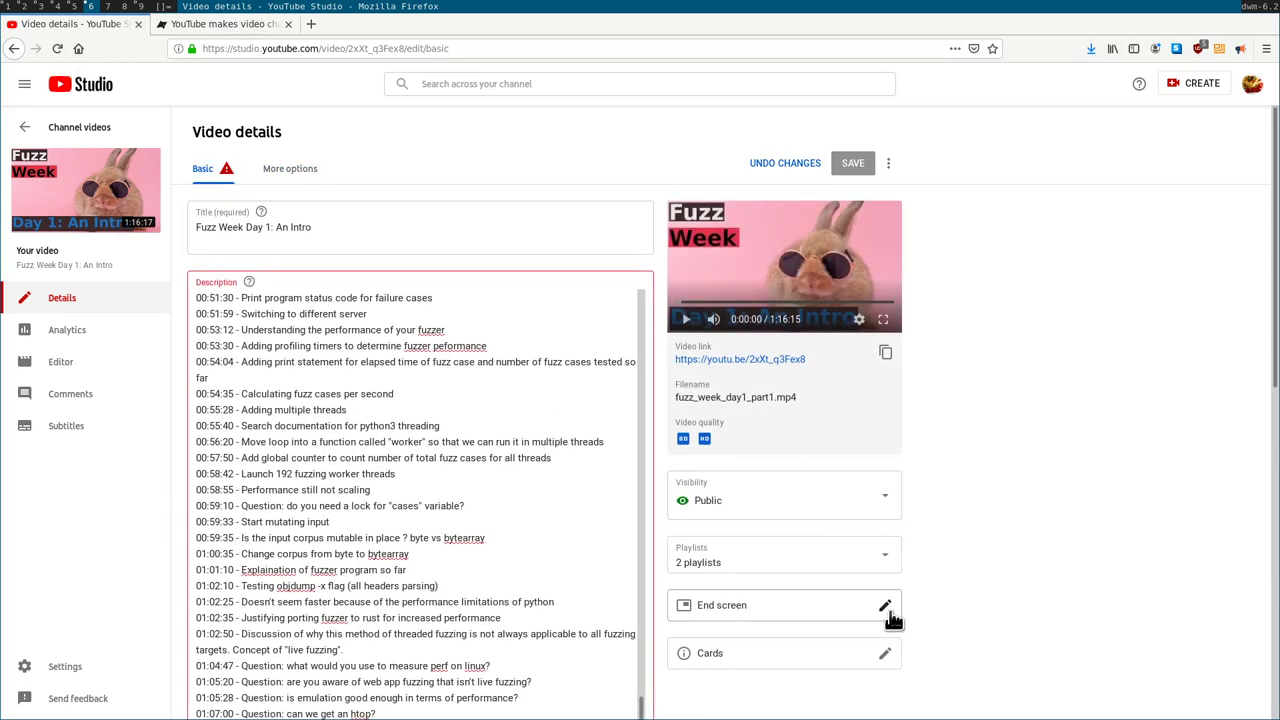
scroll(713, 480, down, 3)
scroll(713, 480, down, 4)
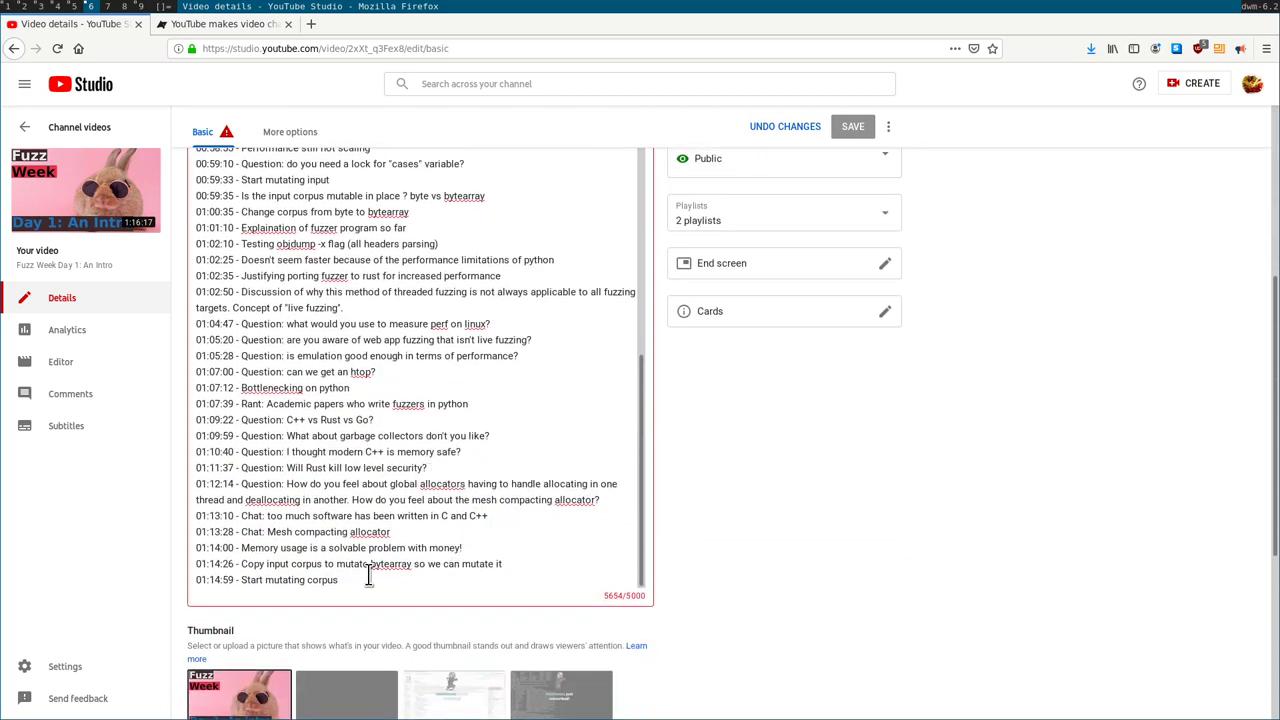
drag(369, 575, 84, 583)
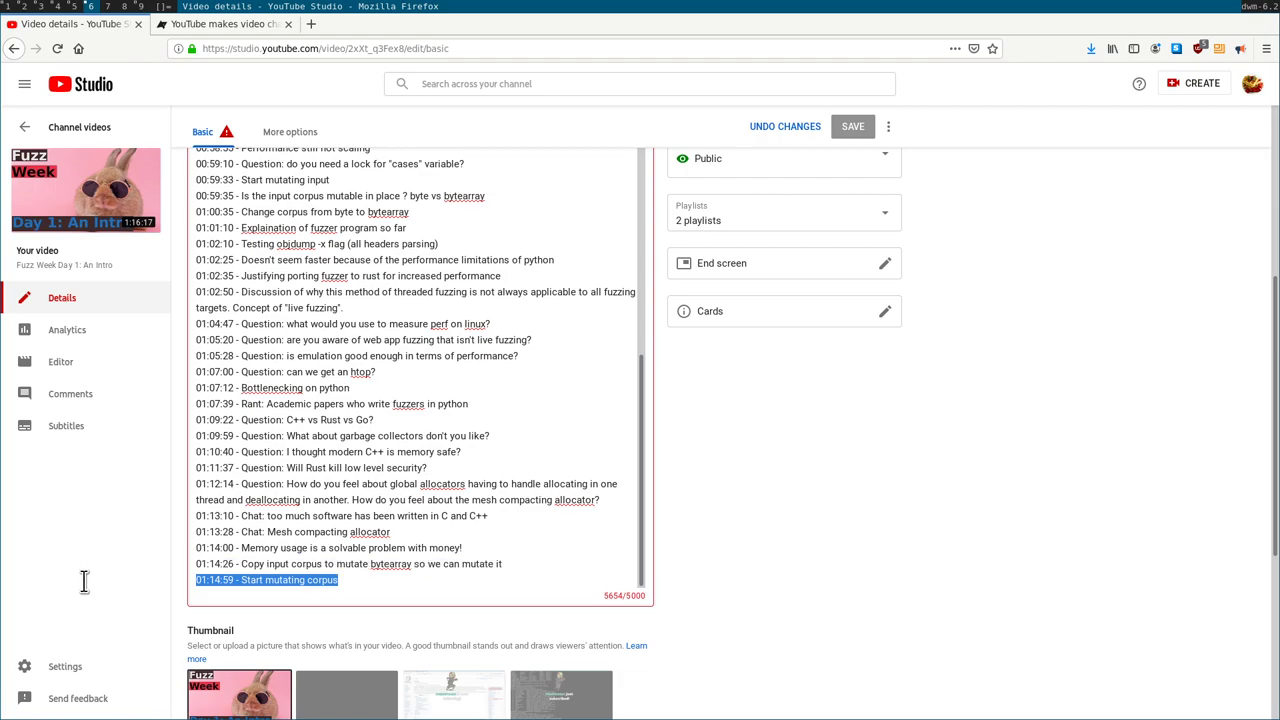
click(412, 531)
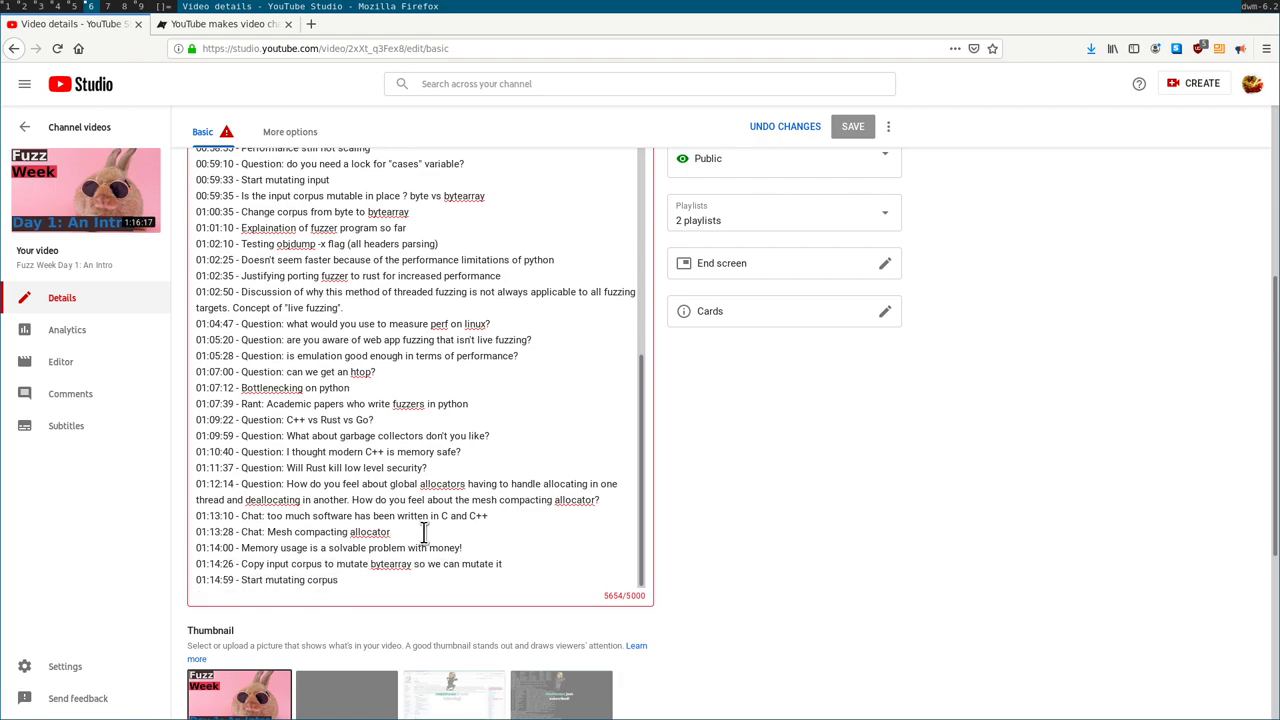
Shorten "Question" to "Q" in the description's 00:20:55, 00:09:50, 00:06:44 and 00:06:50 timestamp lines
scroll(424, 531, up, 4)
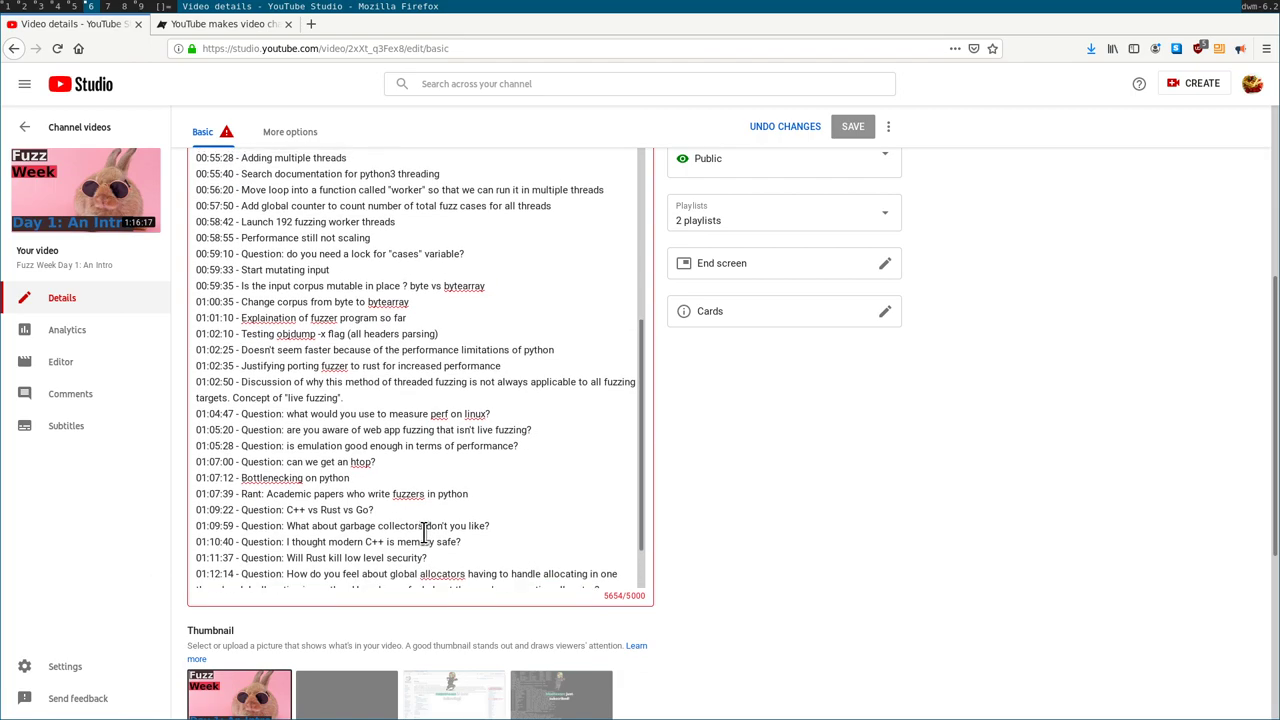
scroll(385, 373, up, 15)
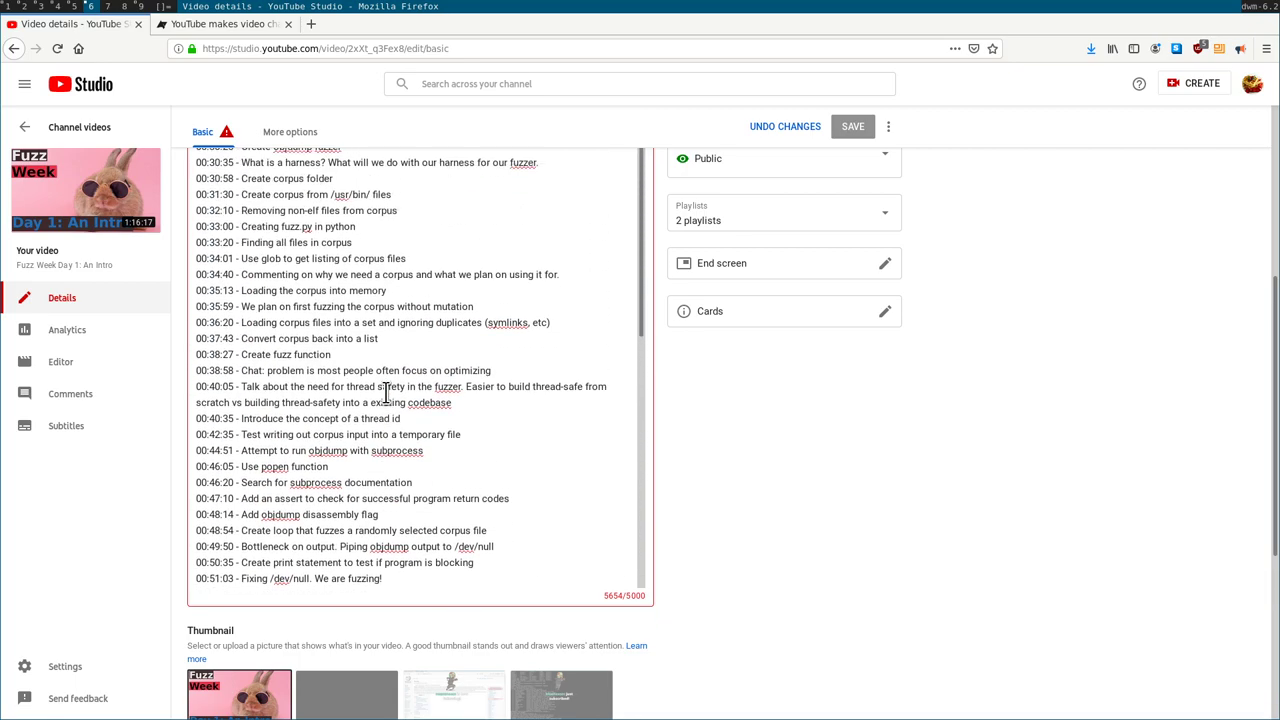
scroll(420, 404, up, 2)
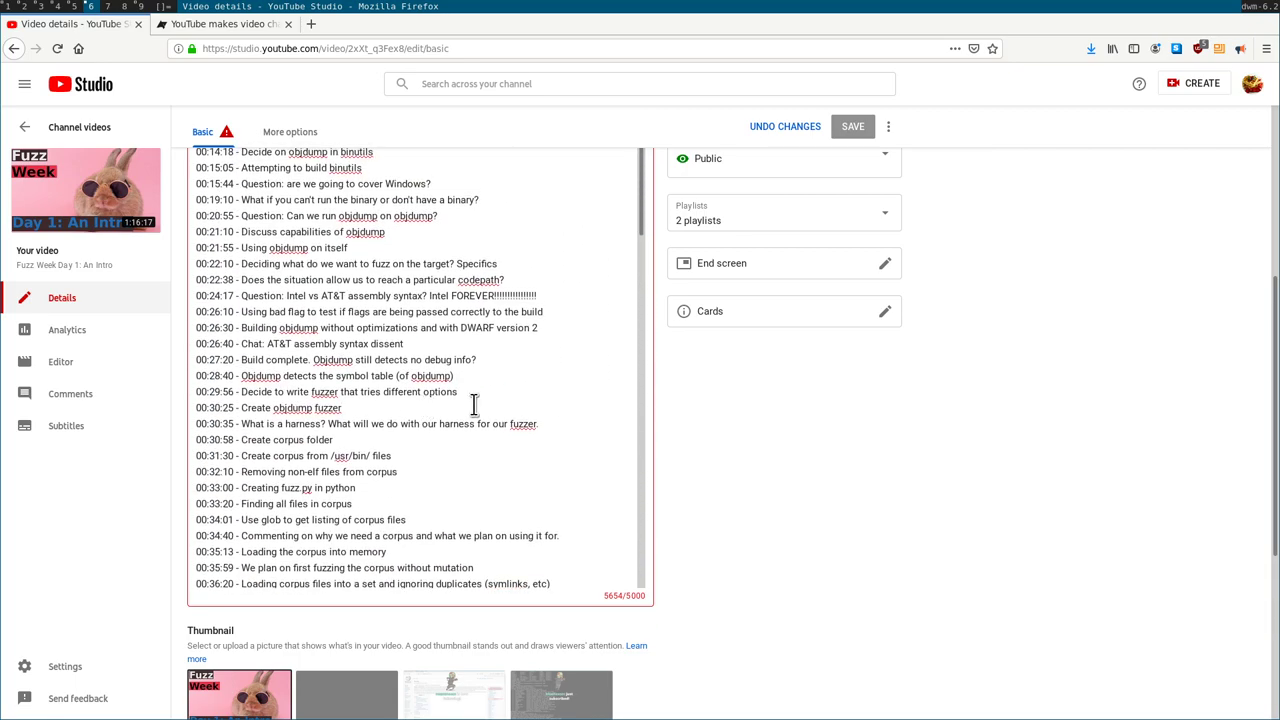
scroll(474, 403, up, 3)
double_click(258, 355)
text(Q)
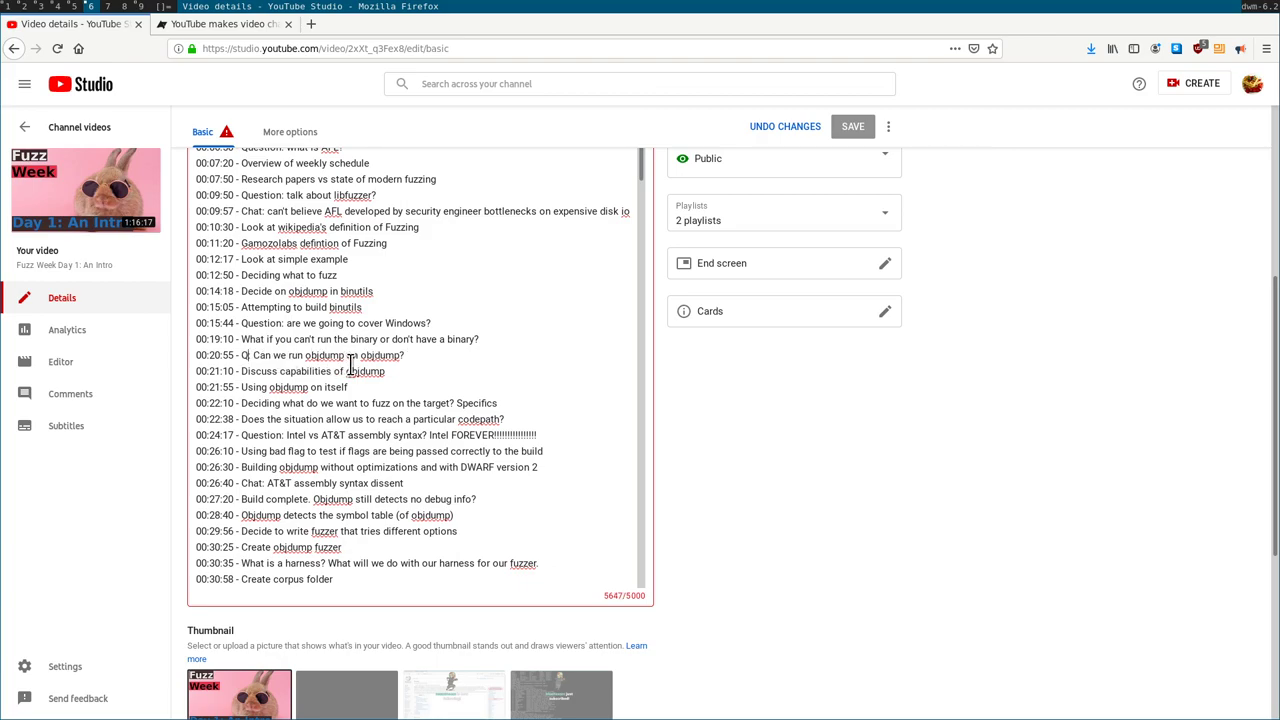
scroll(282, 365, up, 3)
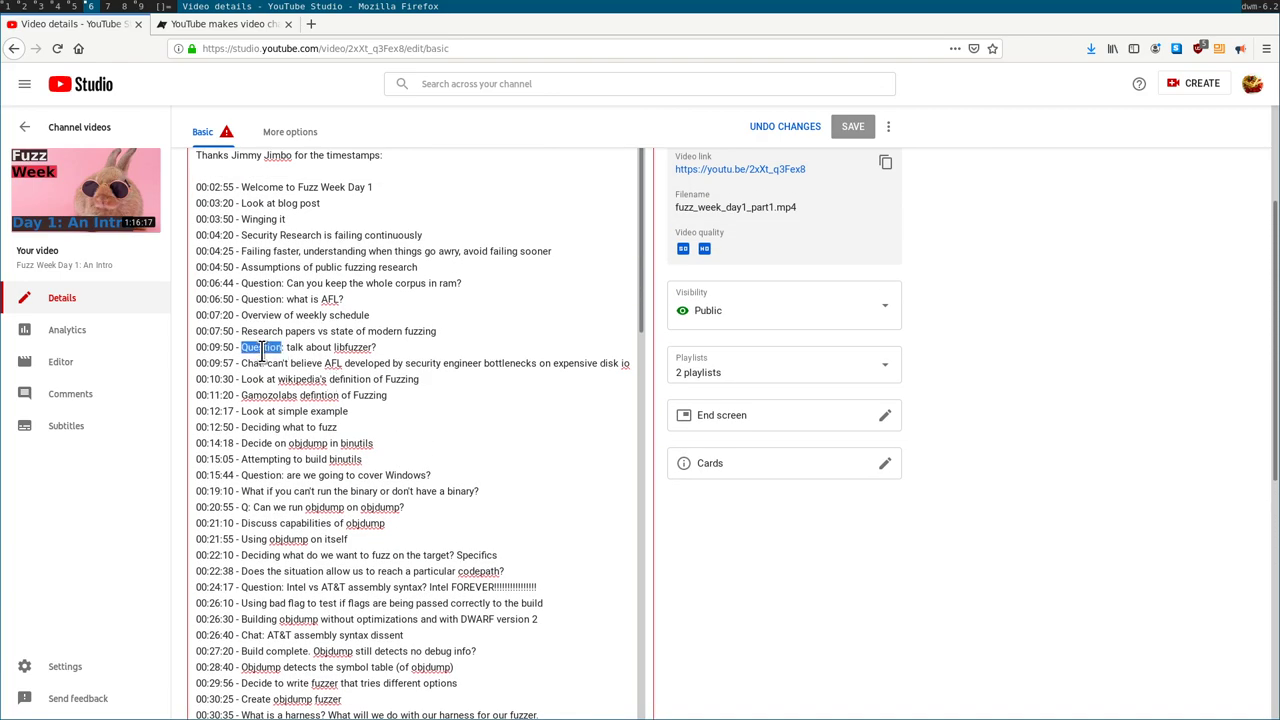
text(Q)
double_click(262, 283)
text(Q)
double_click(262, 299)
text(Q)
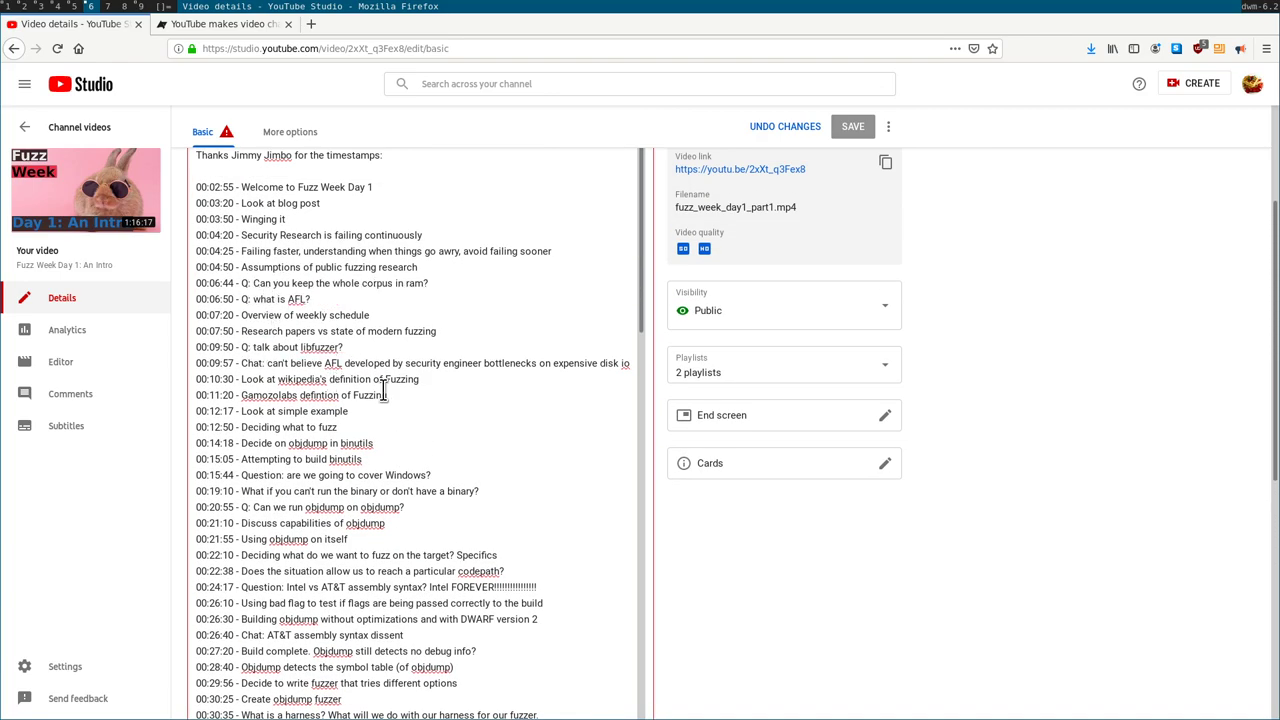
Shorten "Question" to "Q" in the 01:07:00, 01:05:28, 01:05:20 and 01:04:47 timestamp lines
scroll(400, 428, down, 6)
scroll(327, 428, down, 6)
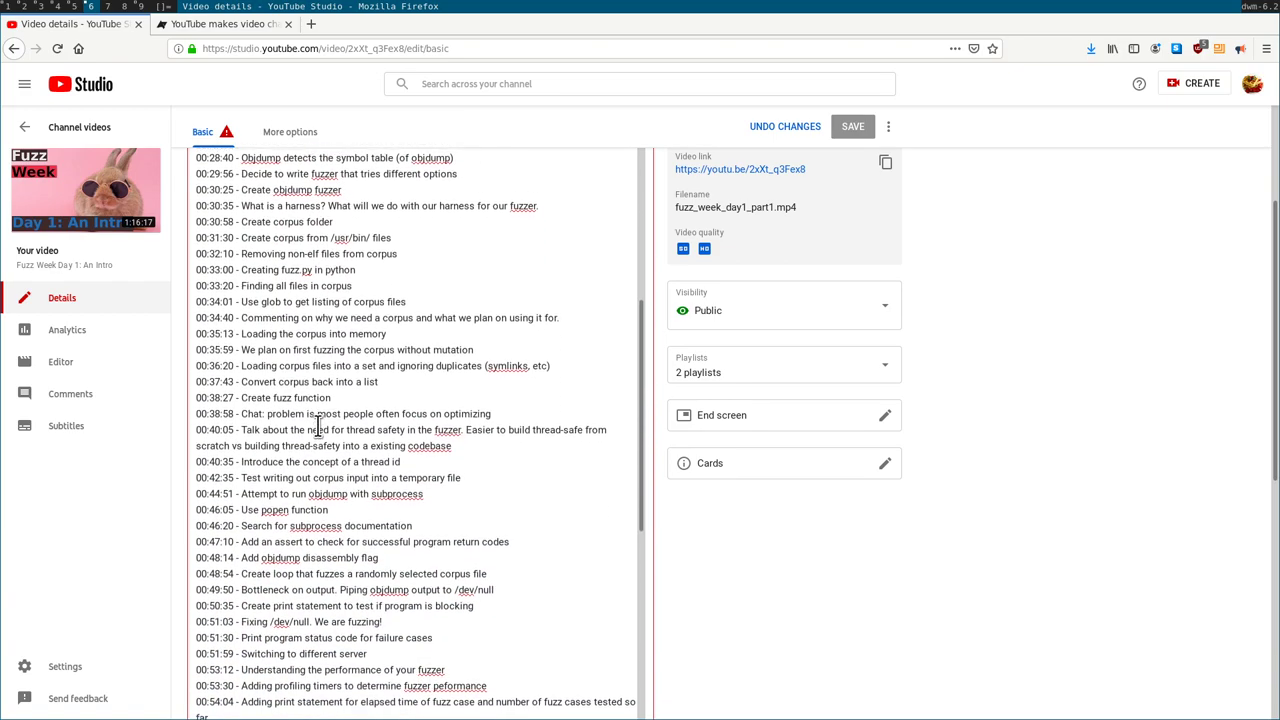
scroll(314, 440, down, 5)
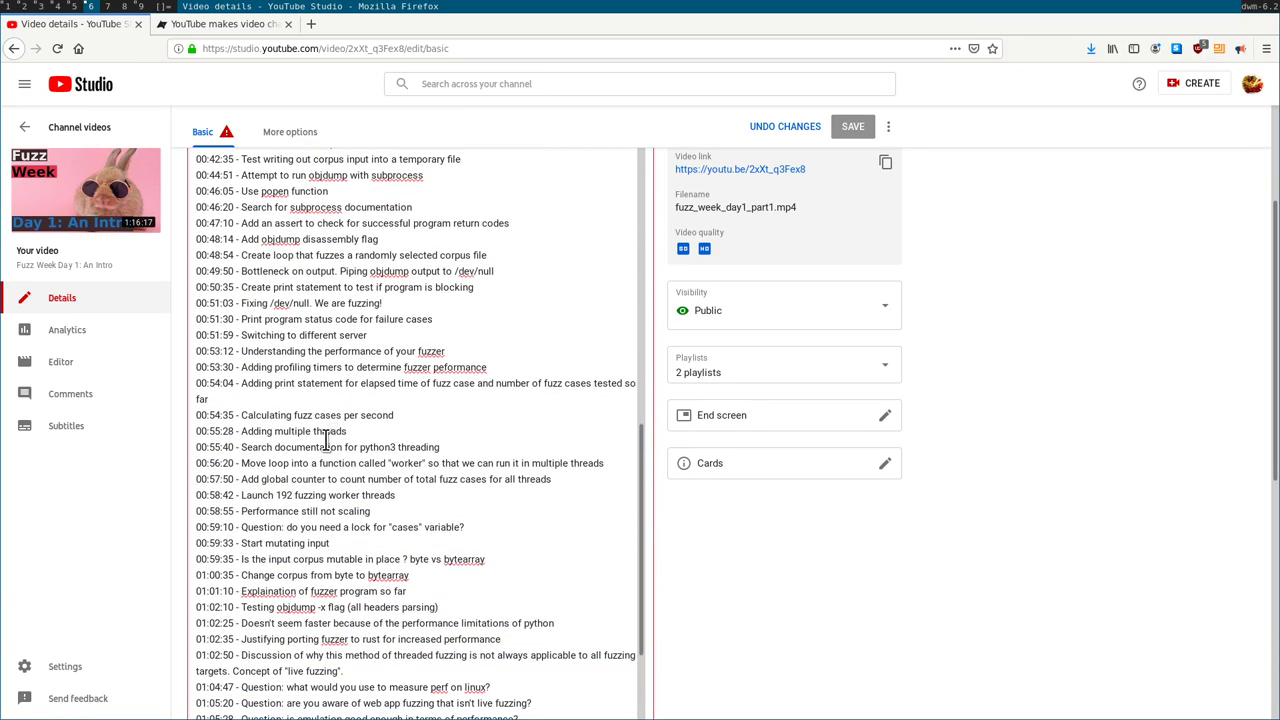
scroll(314, 450, down, 5)
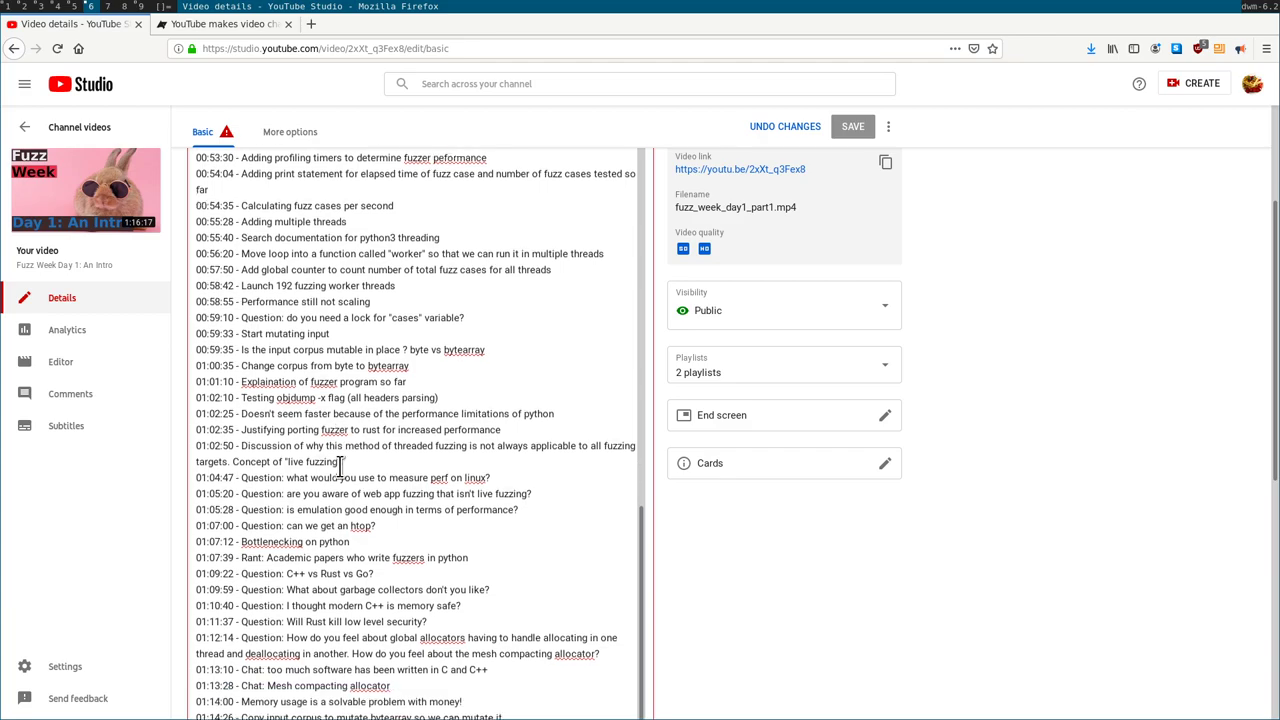
double_click(265, 486)
text(Q)
double_click(265, 469)
text(Q)
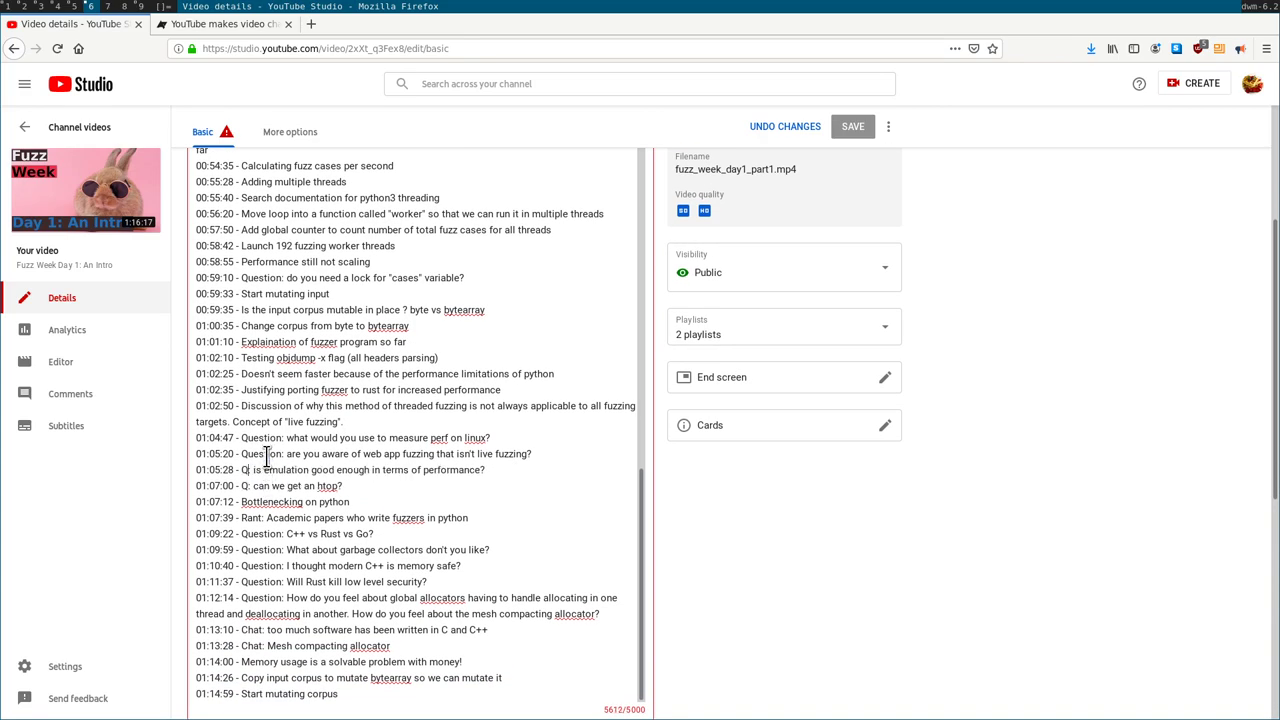
double_click(266, 453)
text(Q)
text(Q)
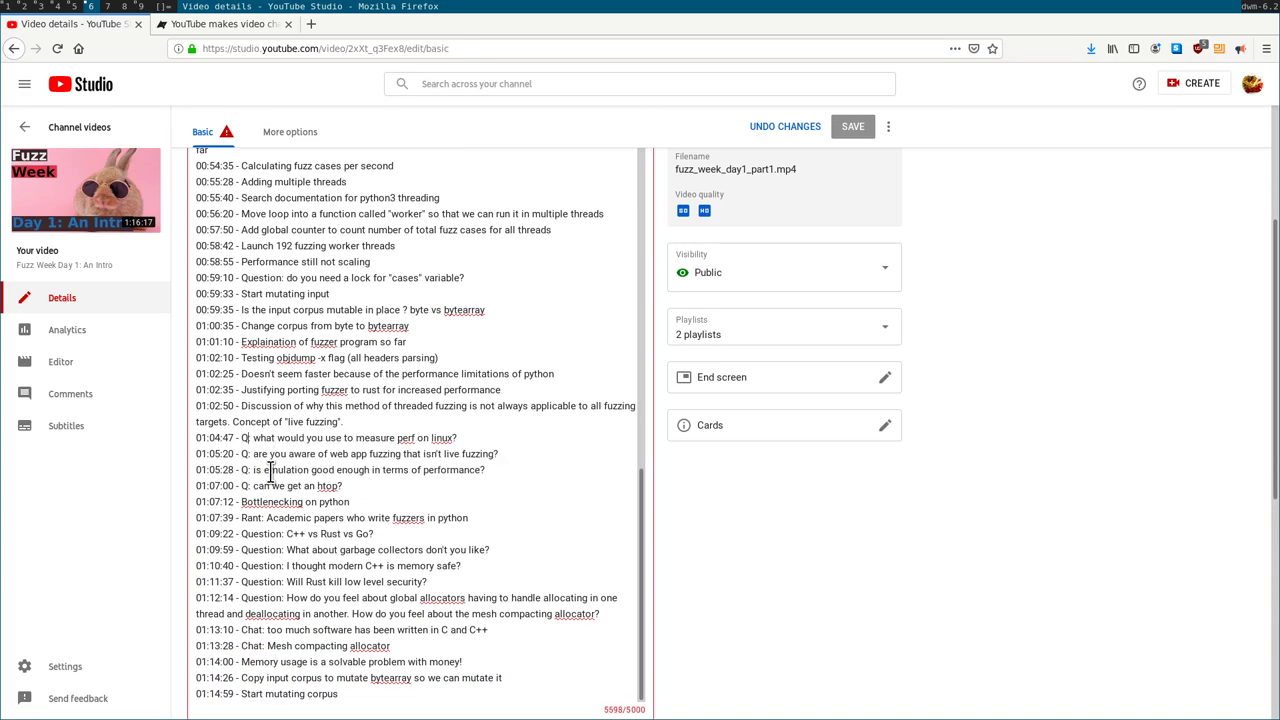
Shorten "Question" to "Q" in the 01:09:22, 01:09:59, 01:10:40, 01:11:37 and 01:12:14 timestamp lines
double_click(259, 533)
text(Q)
text(Q)
double_click(260, 566)
text(Q)
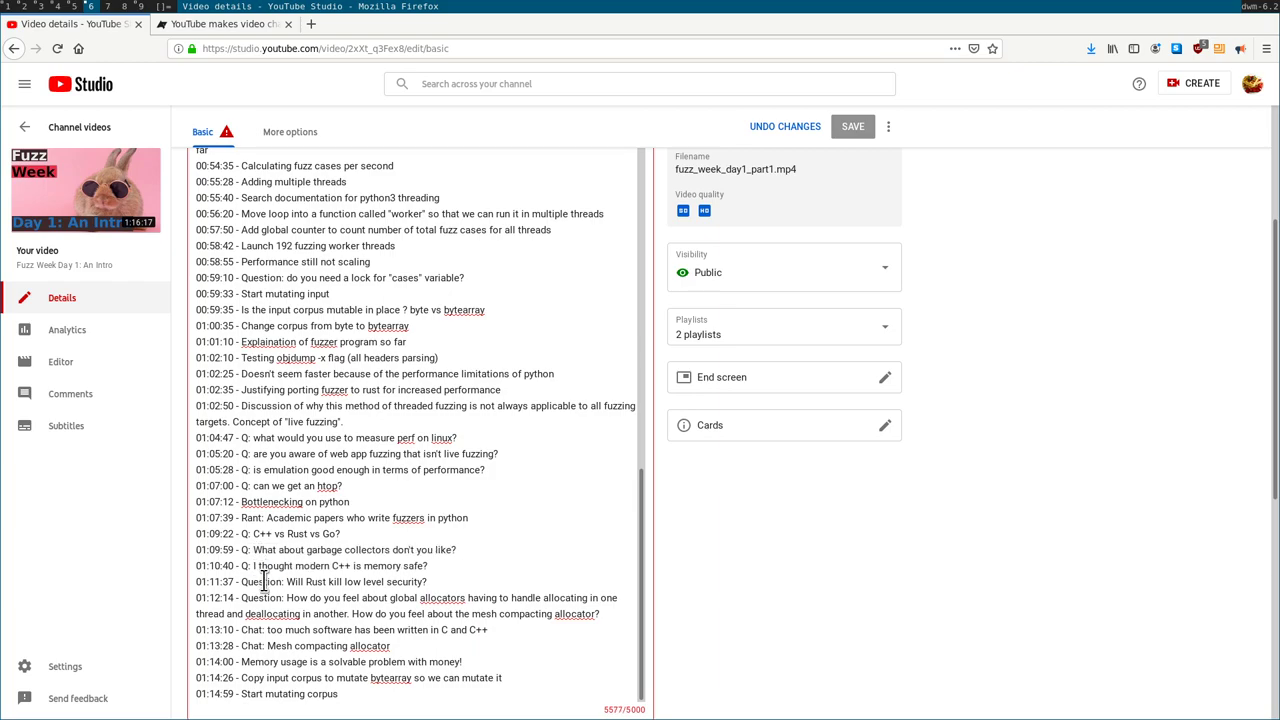
double_click(260, 582)
text(Q)
double_click(260, 598)
text(Q)
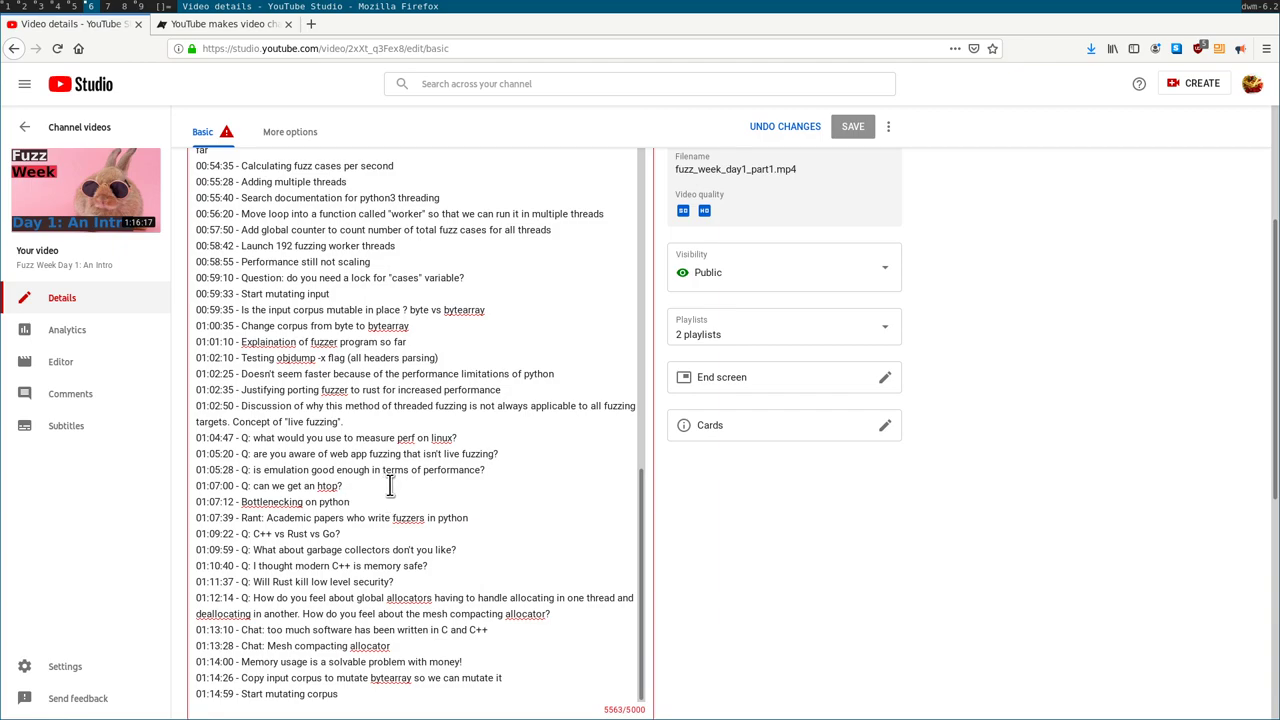
Delete the 01:07:00 htop question and the 01:05:28 emulation question lines from the description
drag(390, 485, 86, 486)
key(BackSpace)
key(BackSpace)
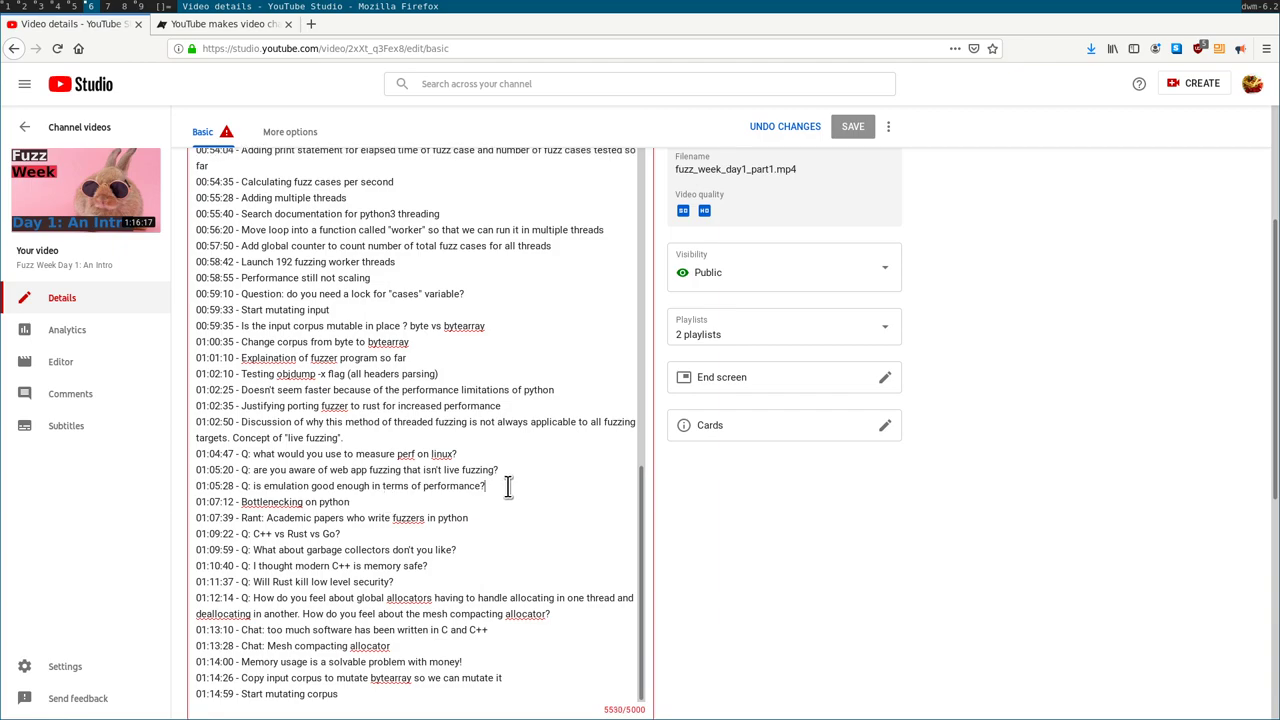
drag(508, 487, 41, 488)
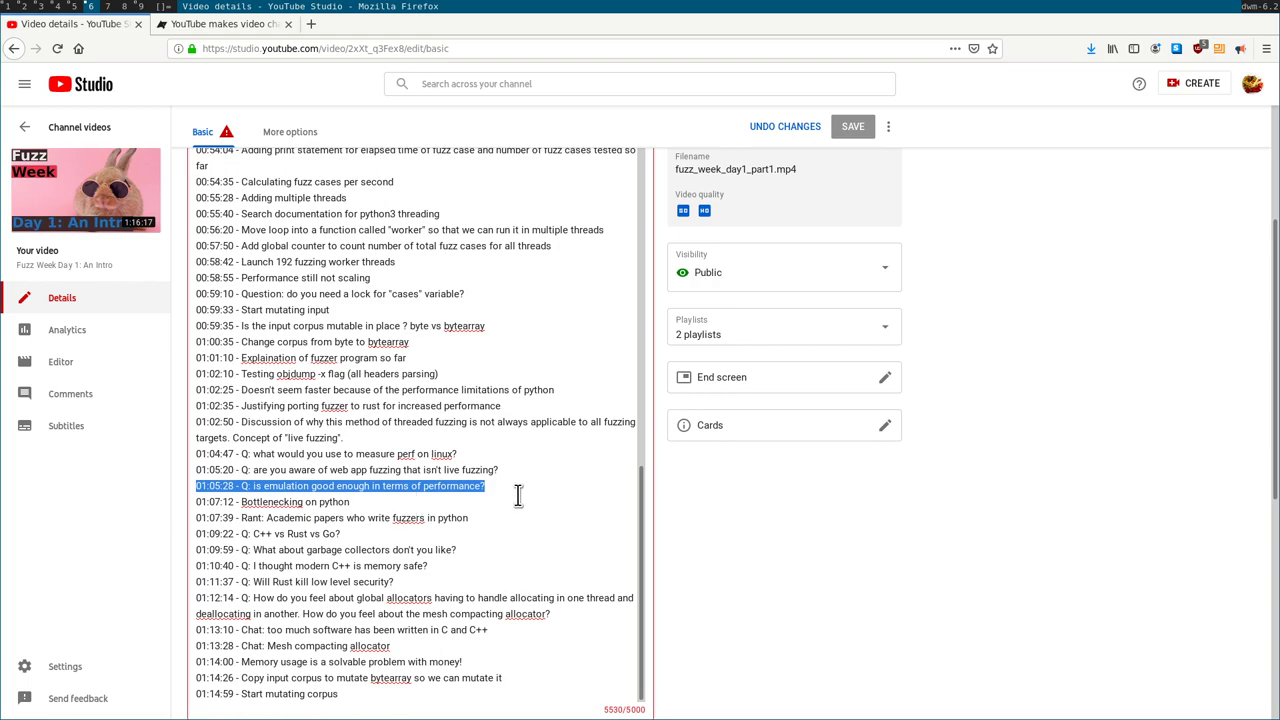
Delete the 00:30:58 "Create corpus folder" and 00:31:30 "Create corpus from /usr/bin/ files" lines from the description
scroll(514, 490, up, 3)
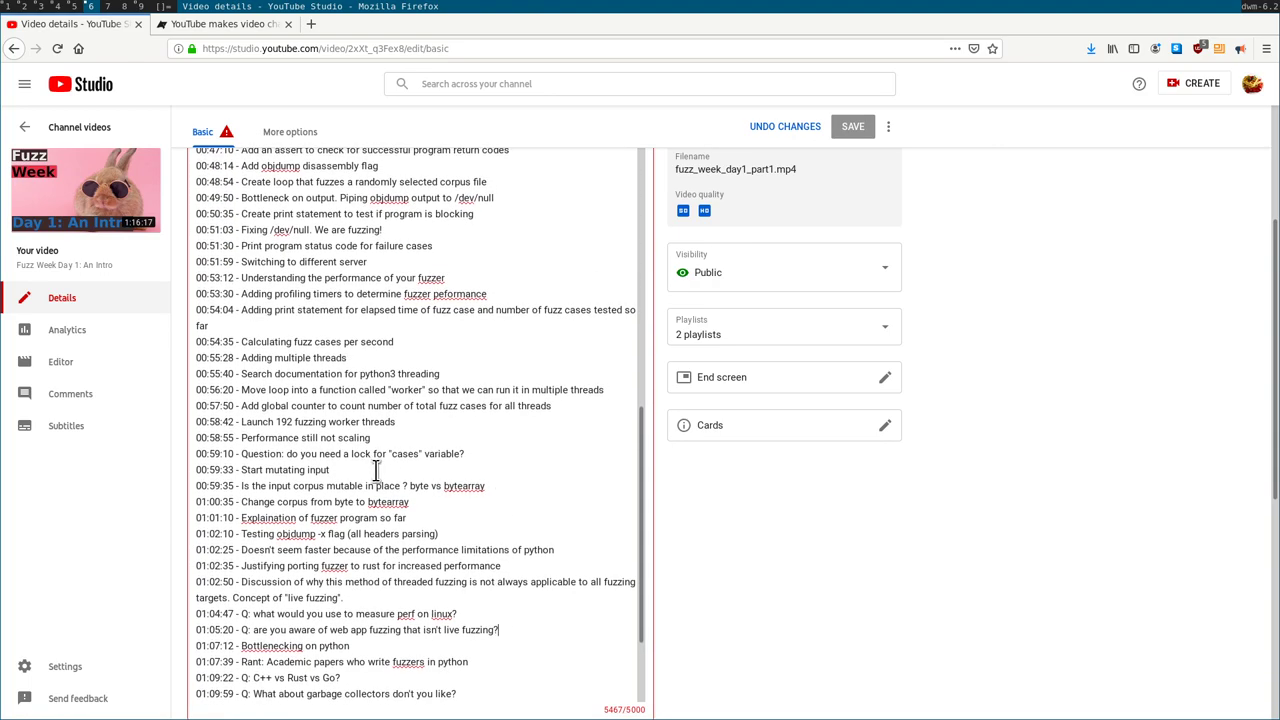
scroll(376, 470, up, 2)
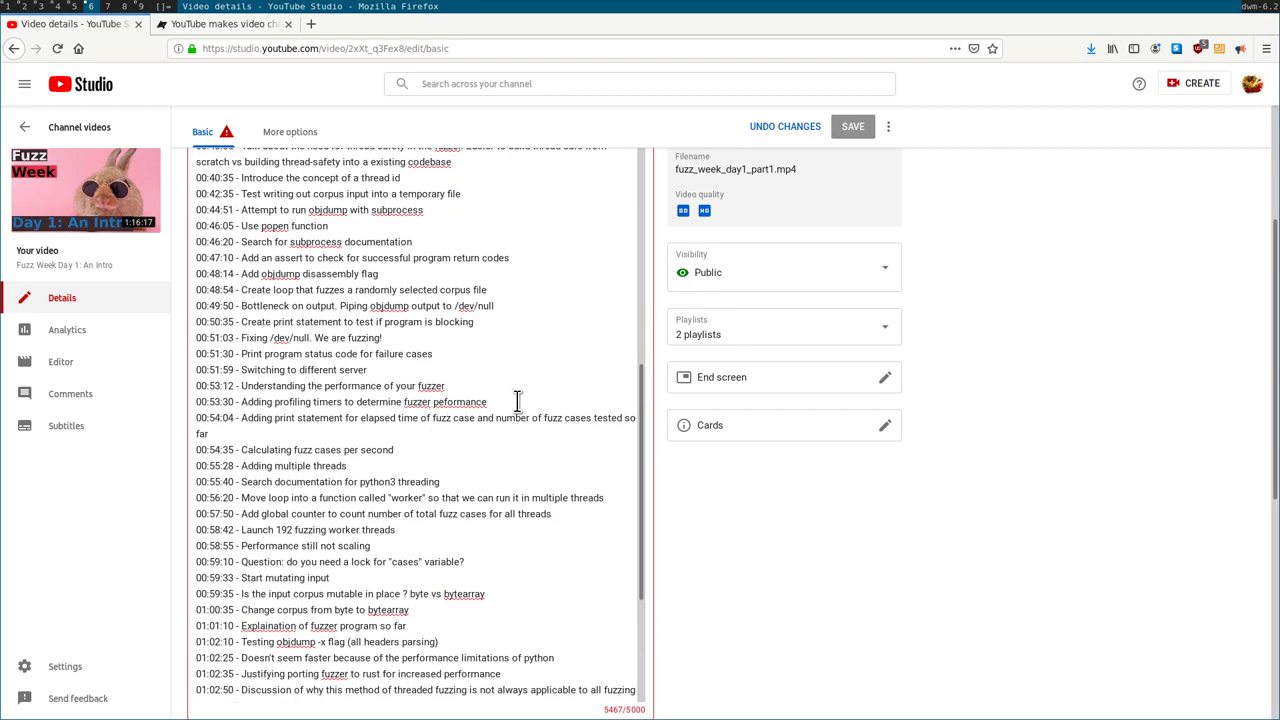
scroll(517, 400, up, 3)
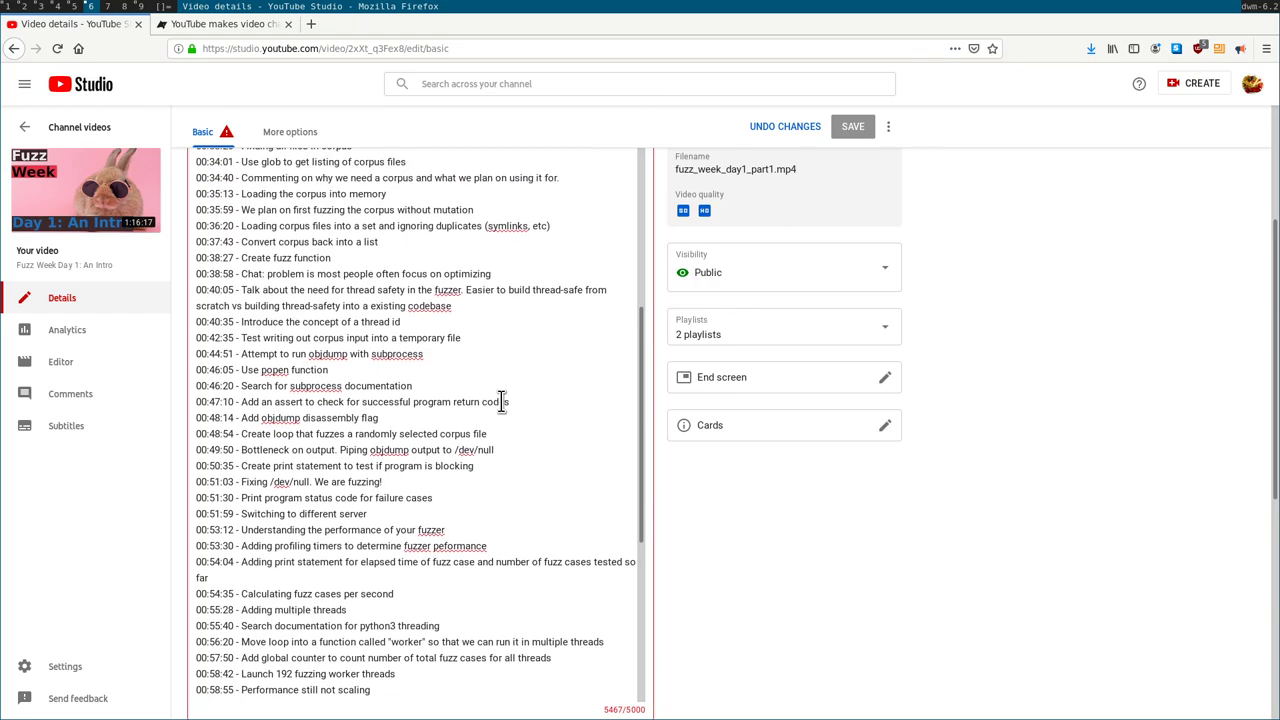
scroll(511, 410, up, 2)
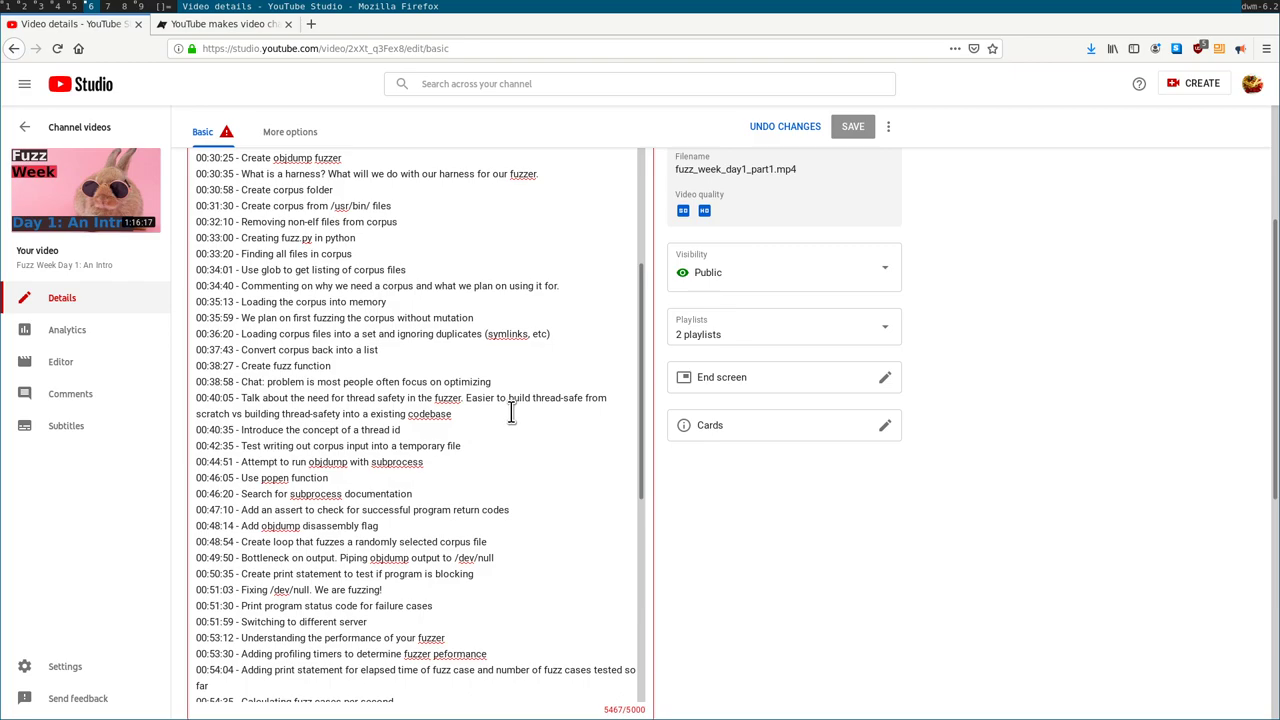
drag(510, 412, 130, 403)
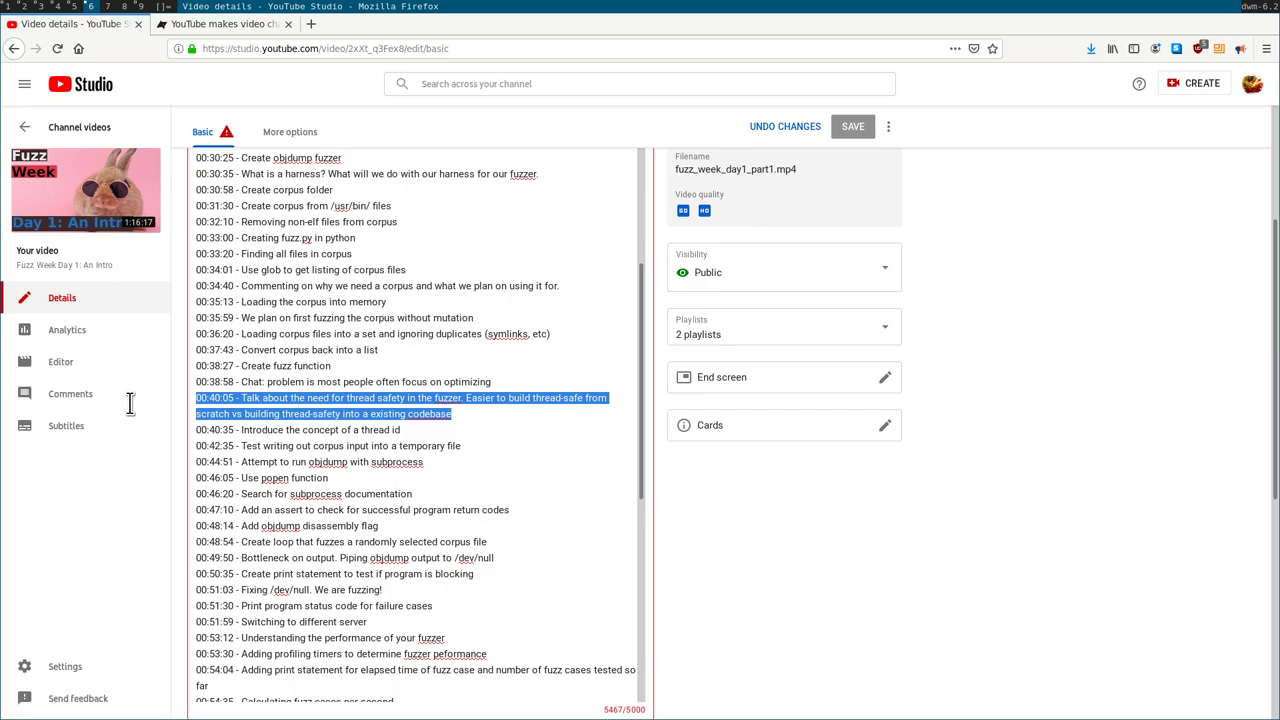
click(460, 406)
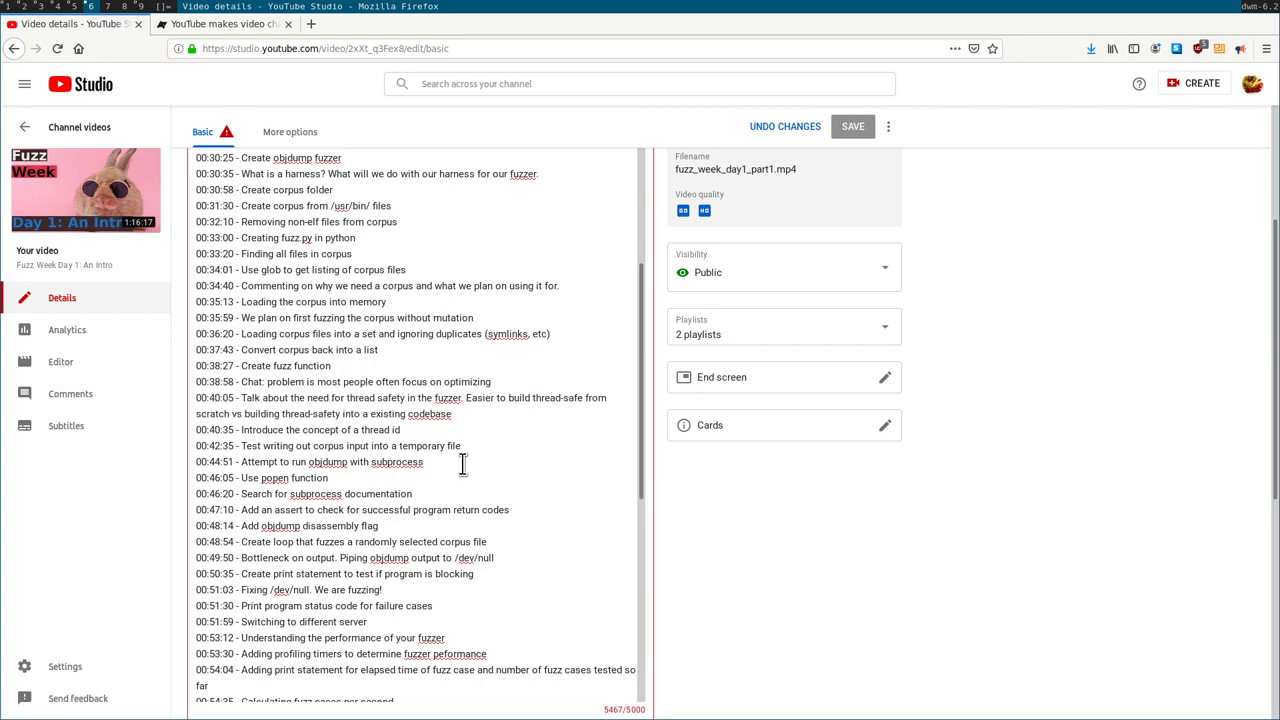
scroll(463, 465, up, 4)
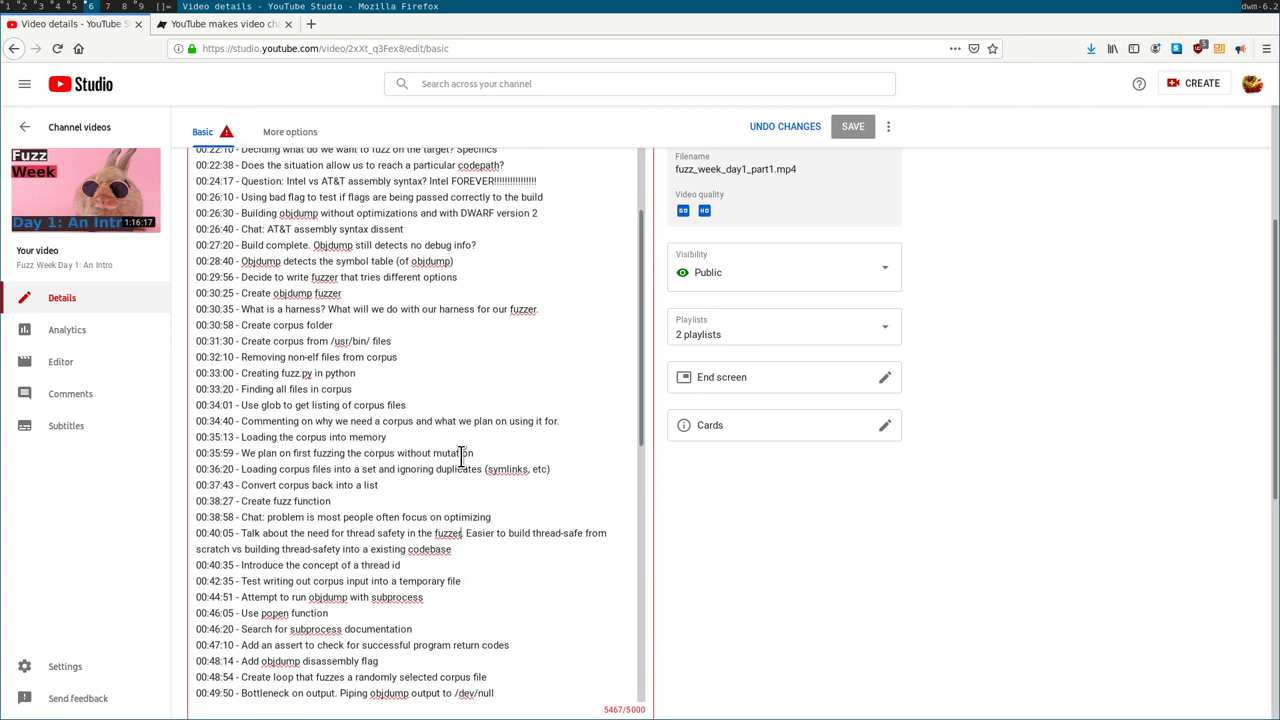
scroll(454, 441, up, 1)
drag(420, 423, 141, 405)
key(BackSpace)
key(BackSpace)
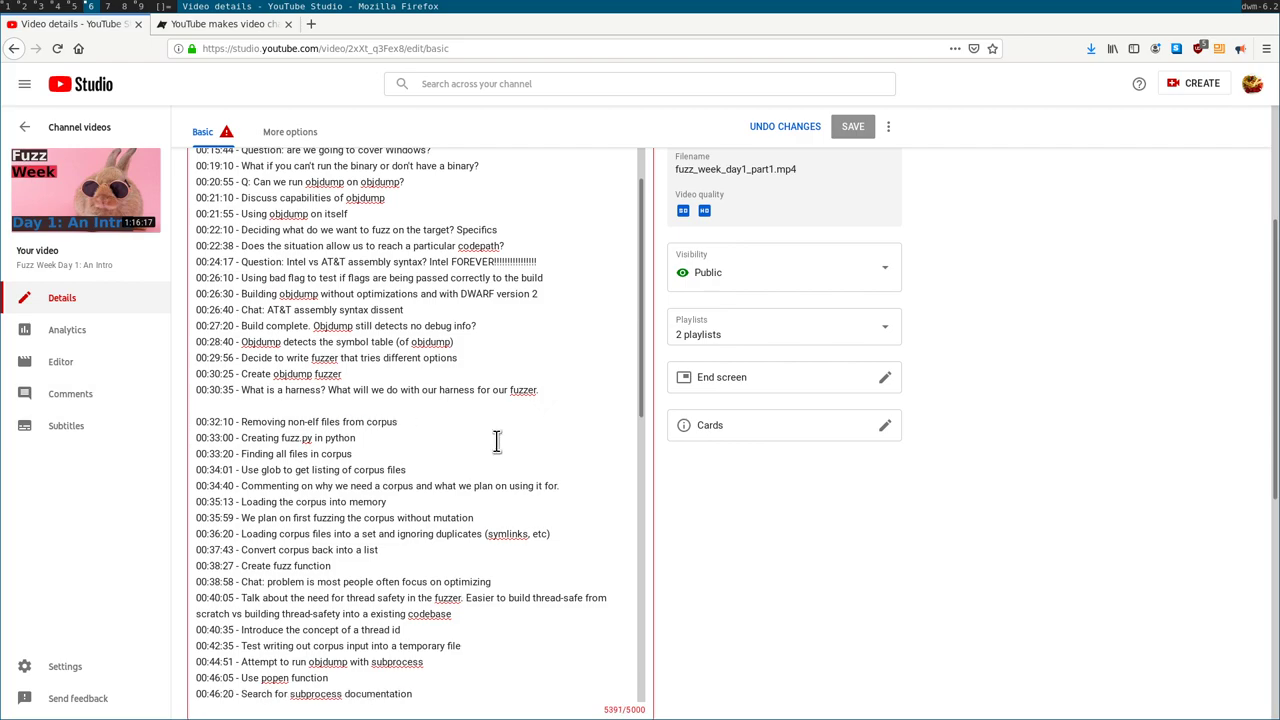
Delete the 00:50:35 print statement line and the 00:51:03 "Fixing /dev/null" line, leaving no blank line behind
scroll(510, 441, up, 3)
scroll(518, 441, up, 3)
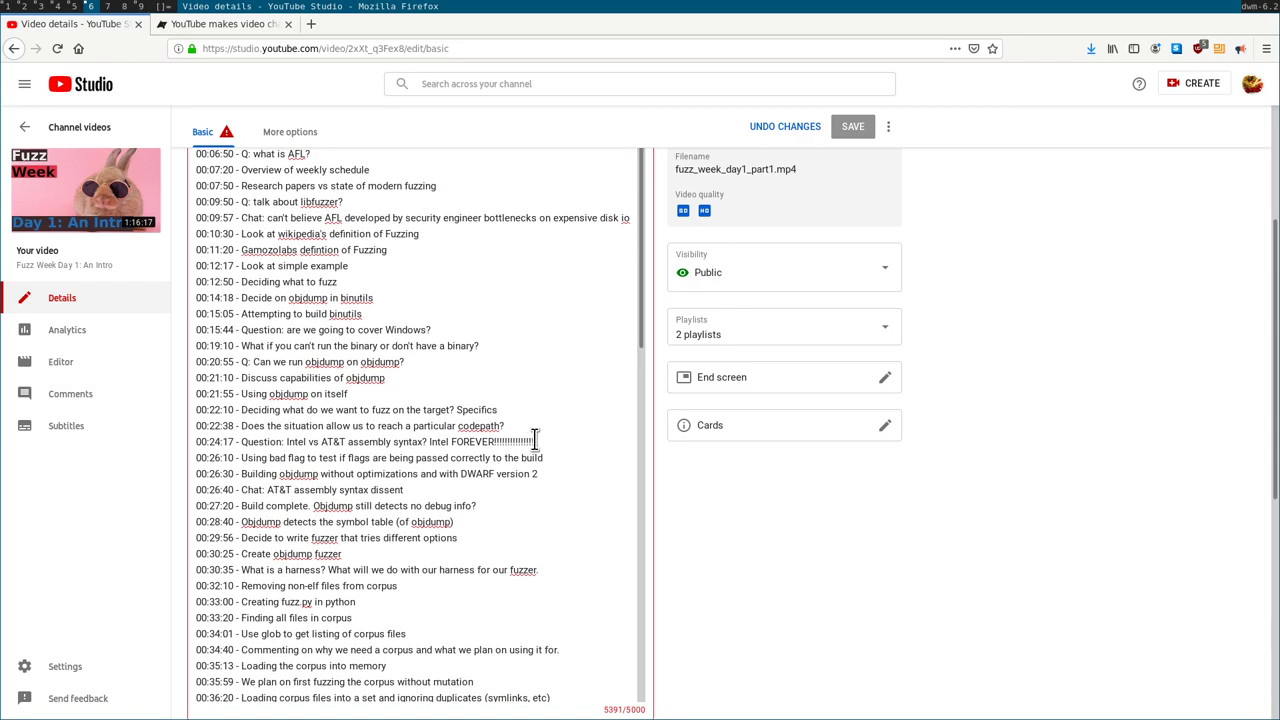
scroll(436, 389, up, 1)
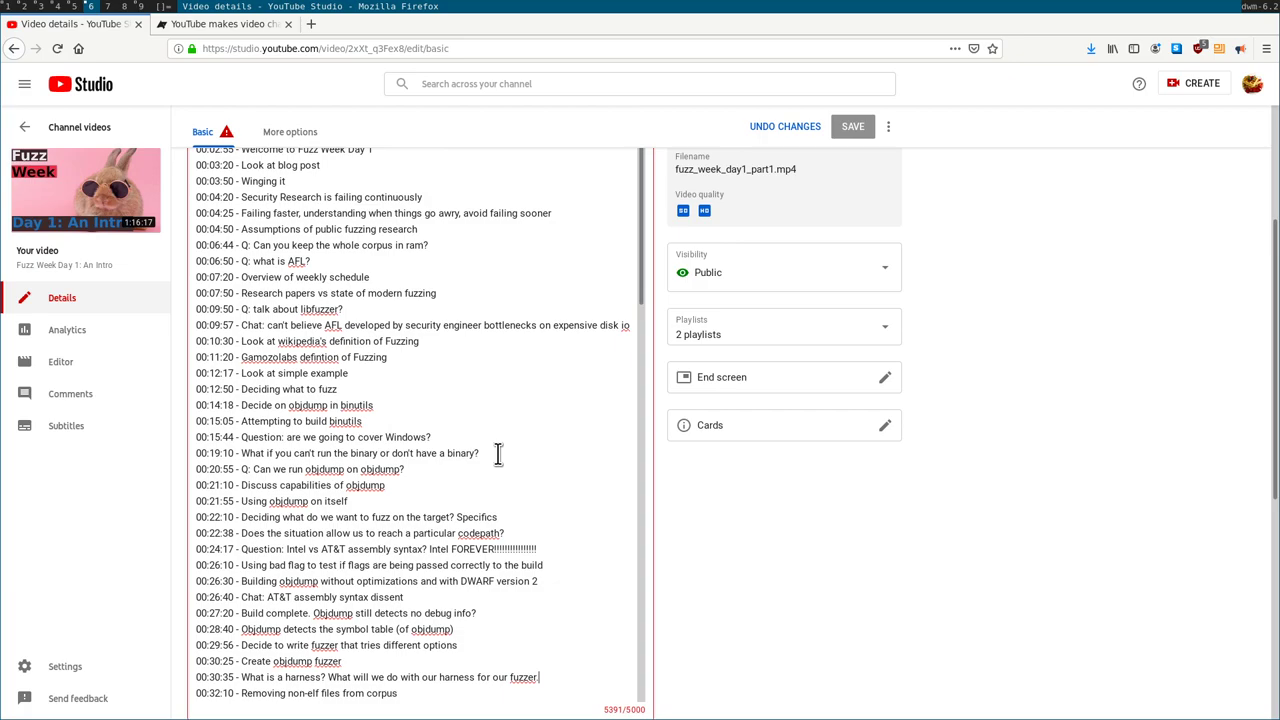
scroll(498, 453, down, 13)
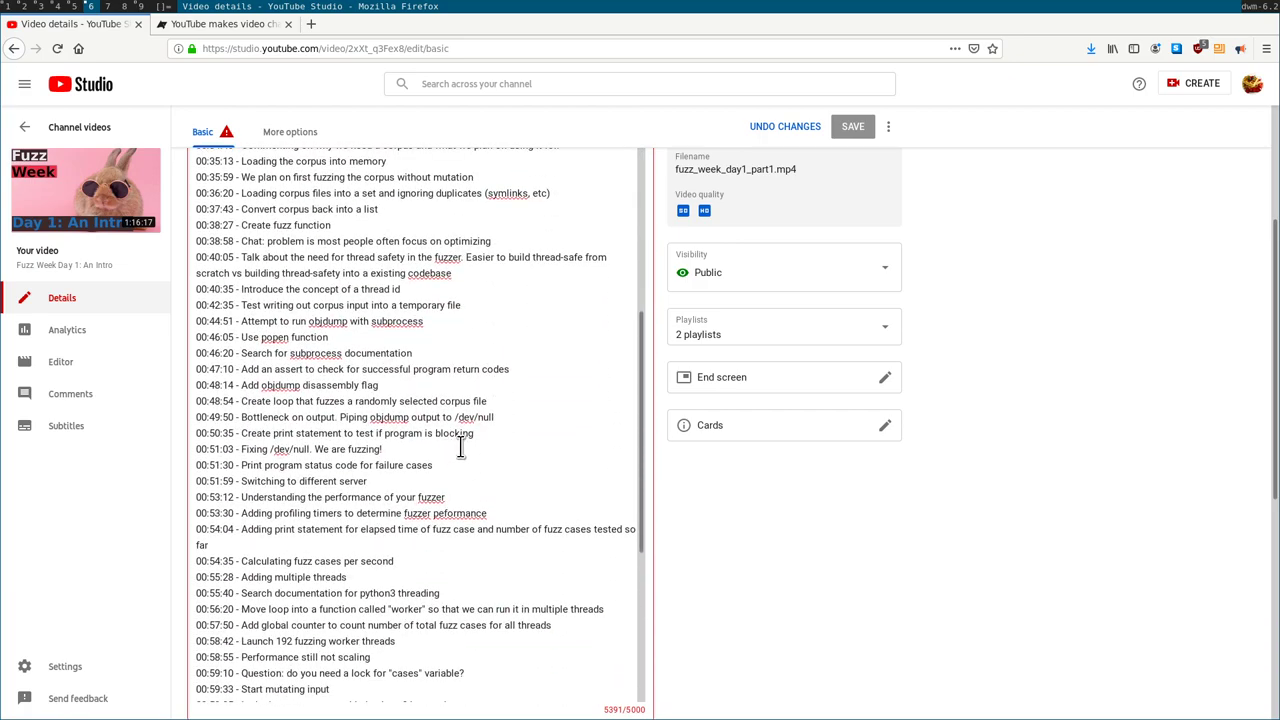
drag(463, 447, 149, 437)
key(BackSpace)
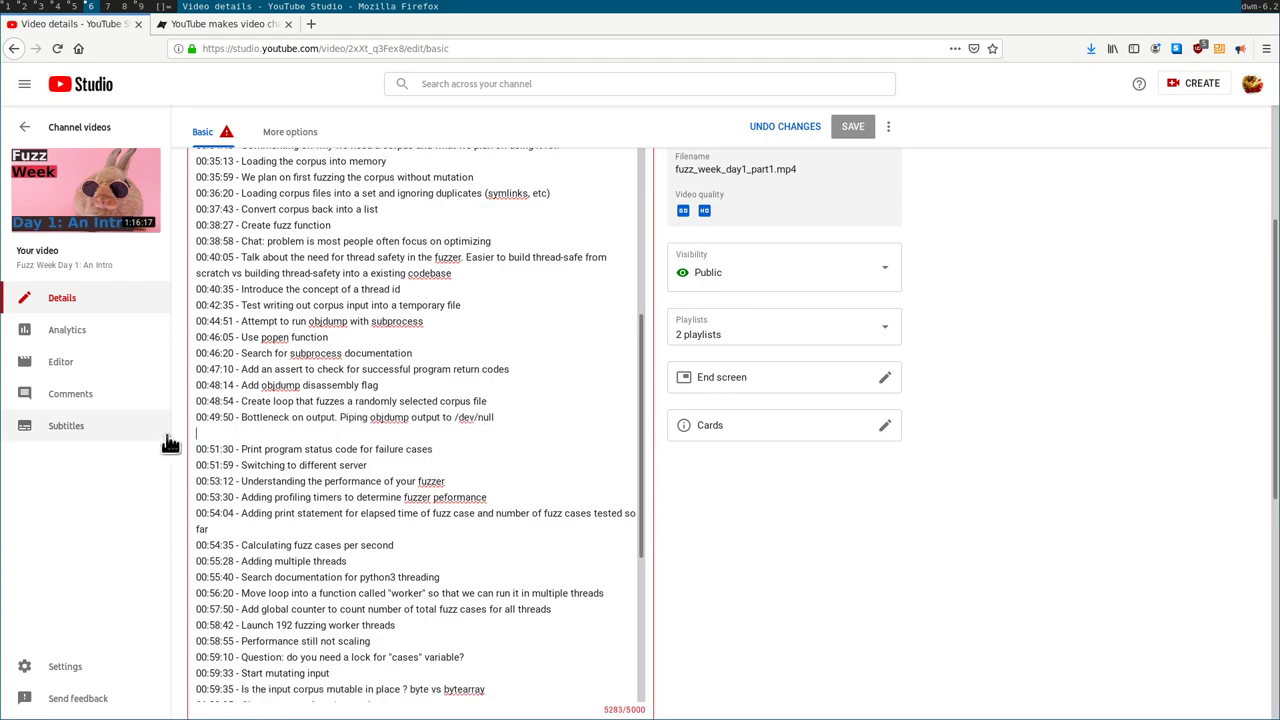
Review the entire description, from the intro text to the last timestamps, for further lines to cut
scroll(510, 503, down, 1)
scroll(510, 503, down, 4)
scroll(510, 503, down, 1)
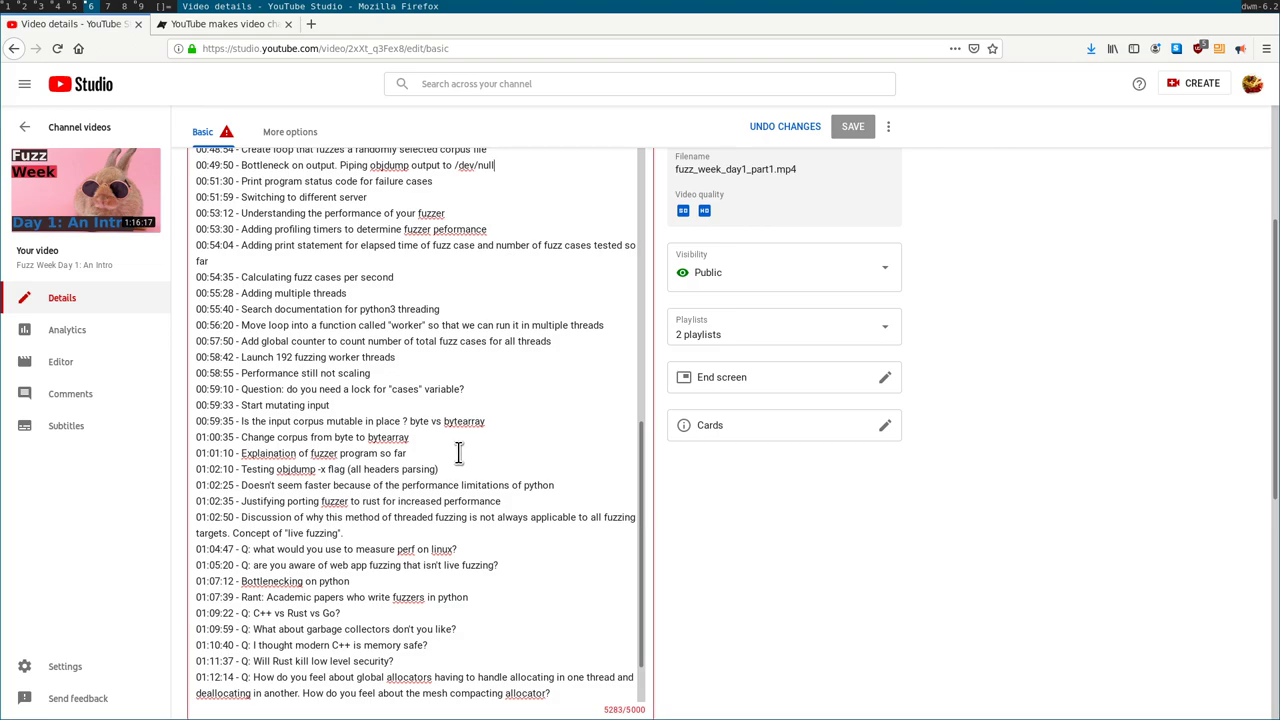
scroll(459, 453, down, 2)
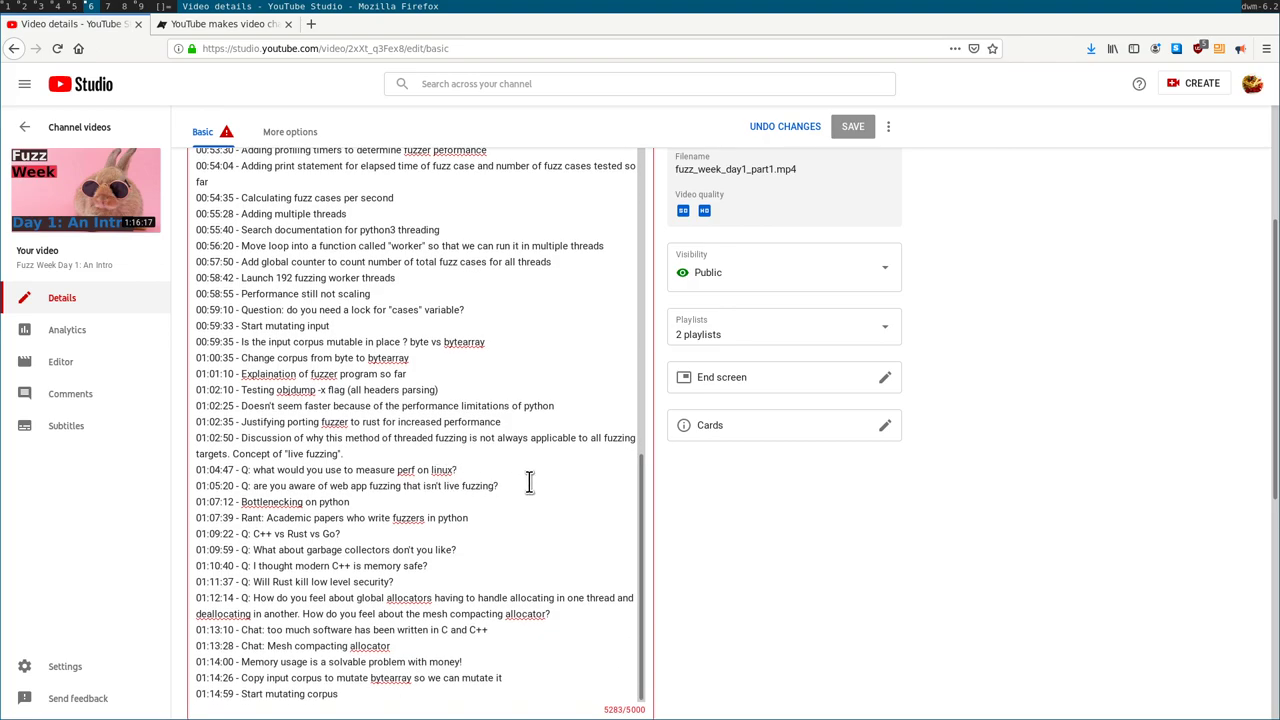
scroll(526, 483, down, 1)
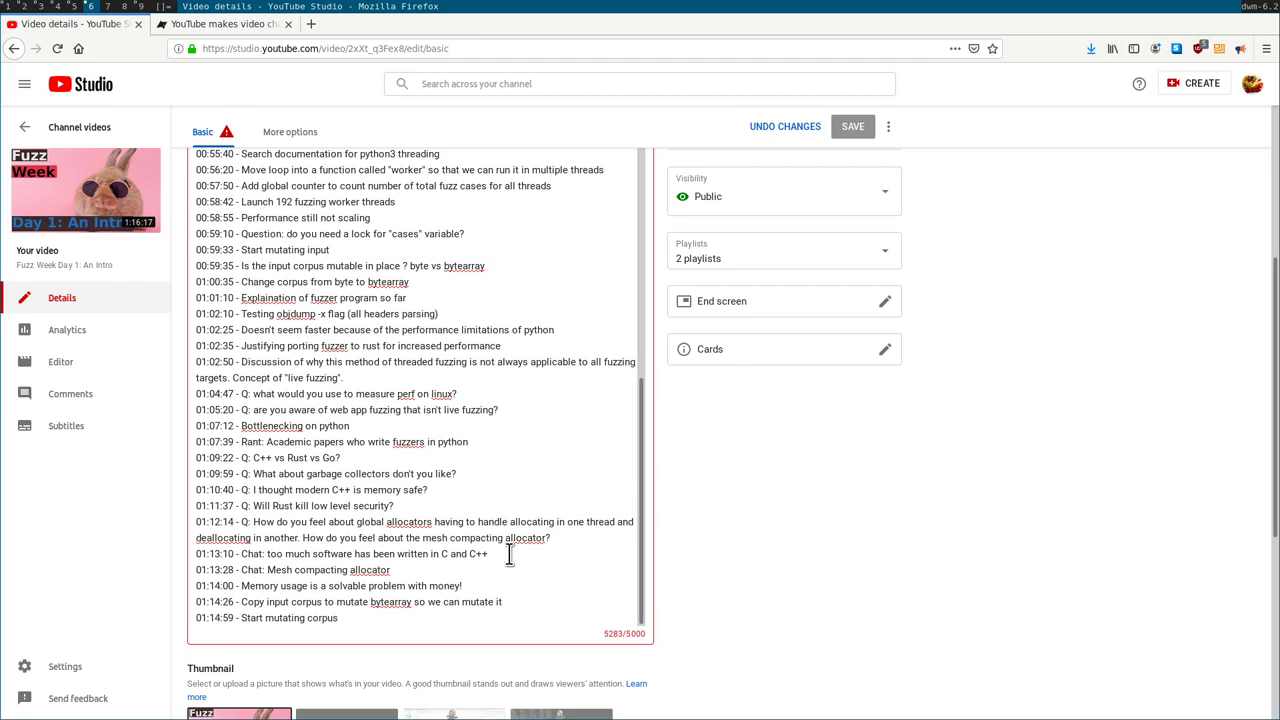
scroll(511, 549, up, 15)
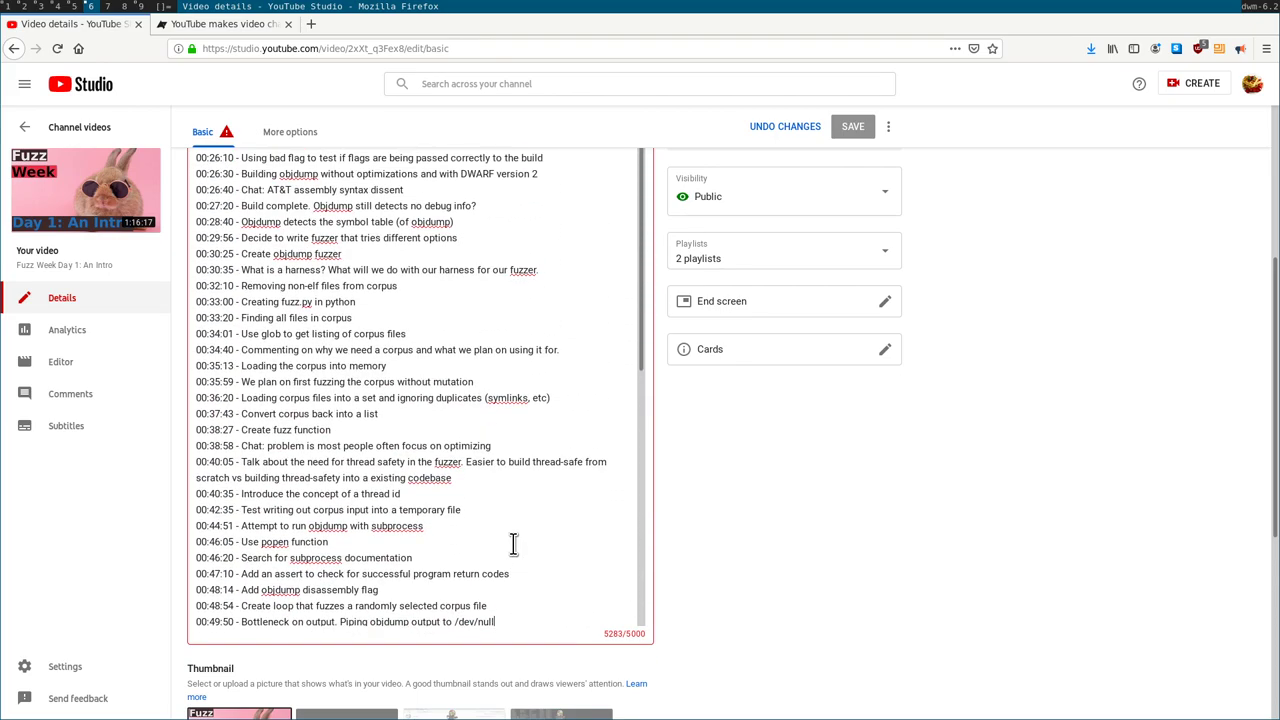
scroll(513, 545, up, 10)
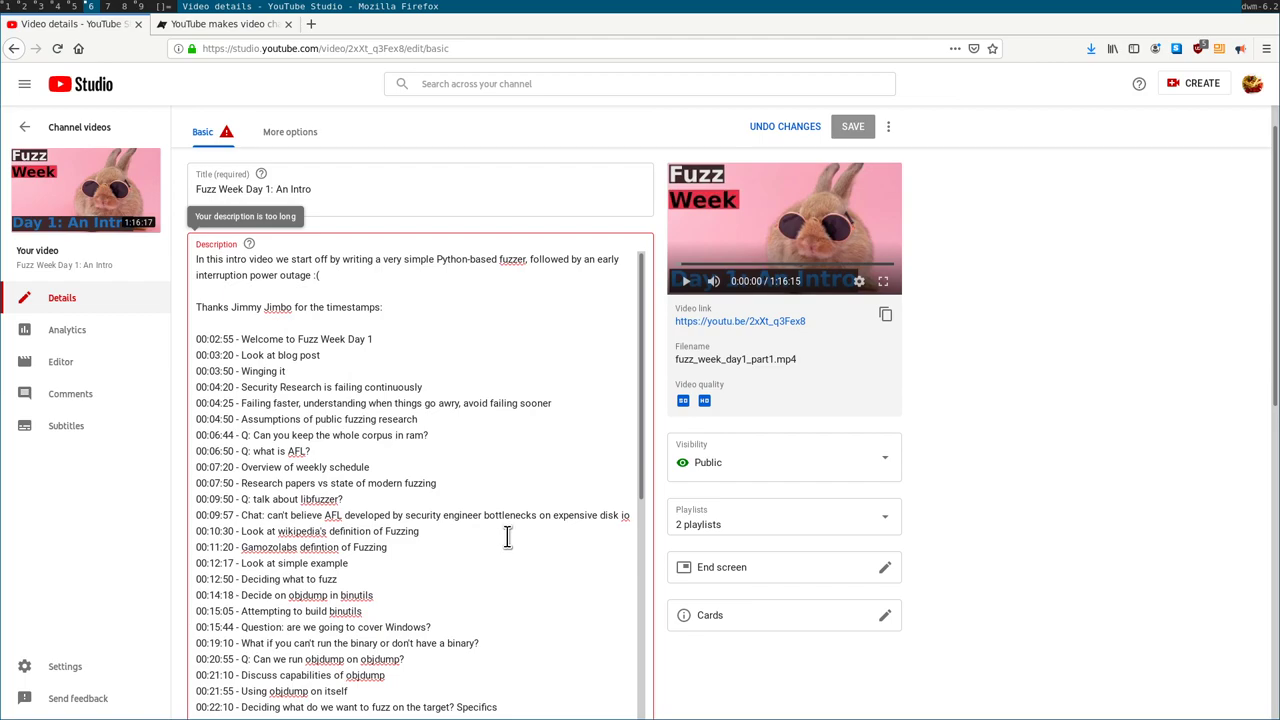
scroll(345, 428, down, 15)
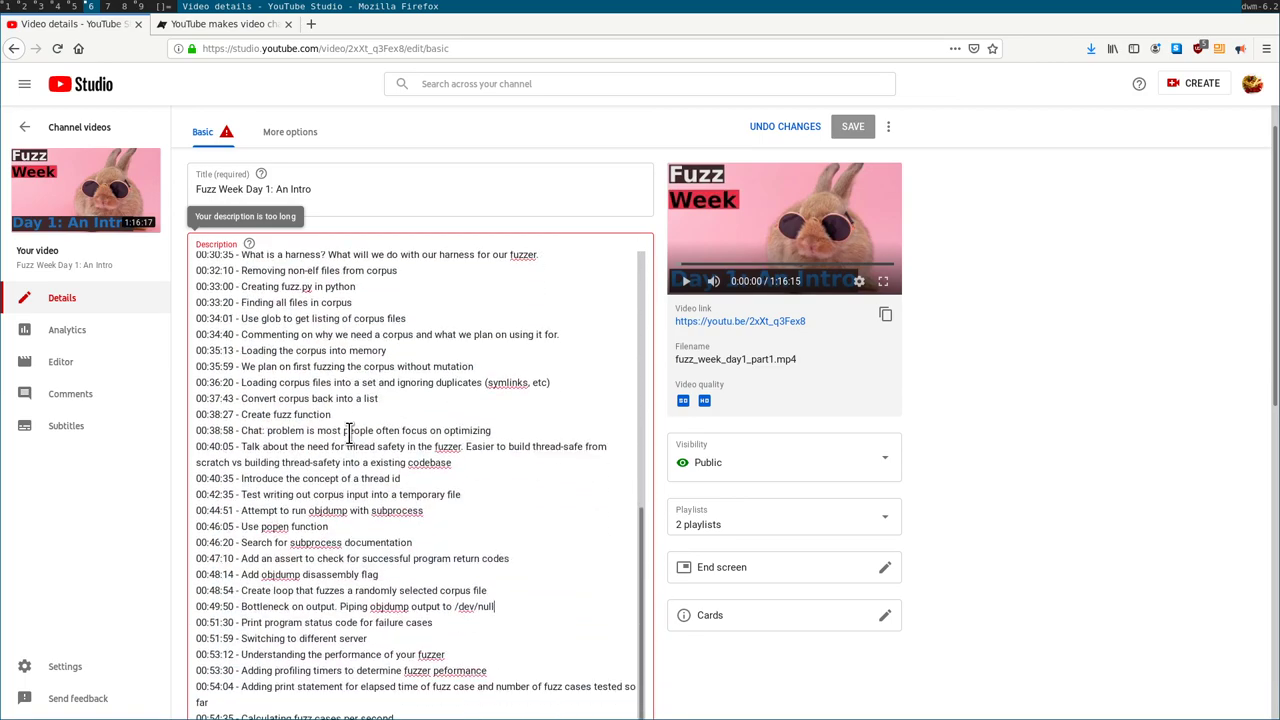
scroll(375, 435, up, 5)
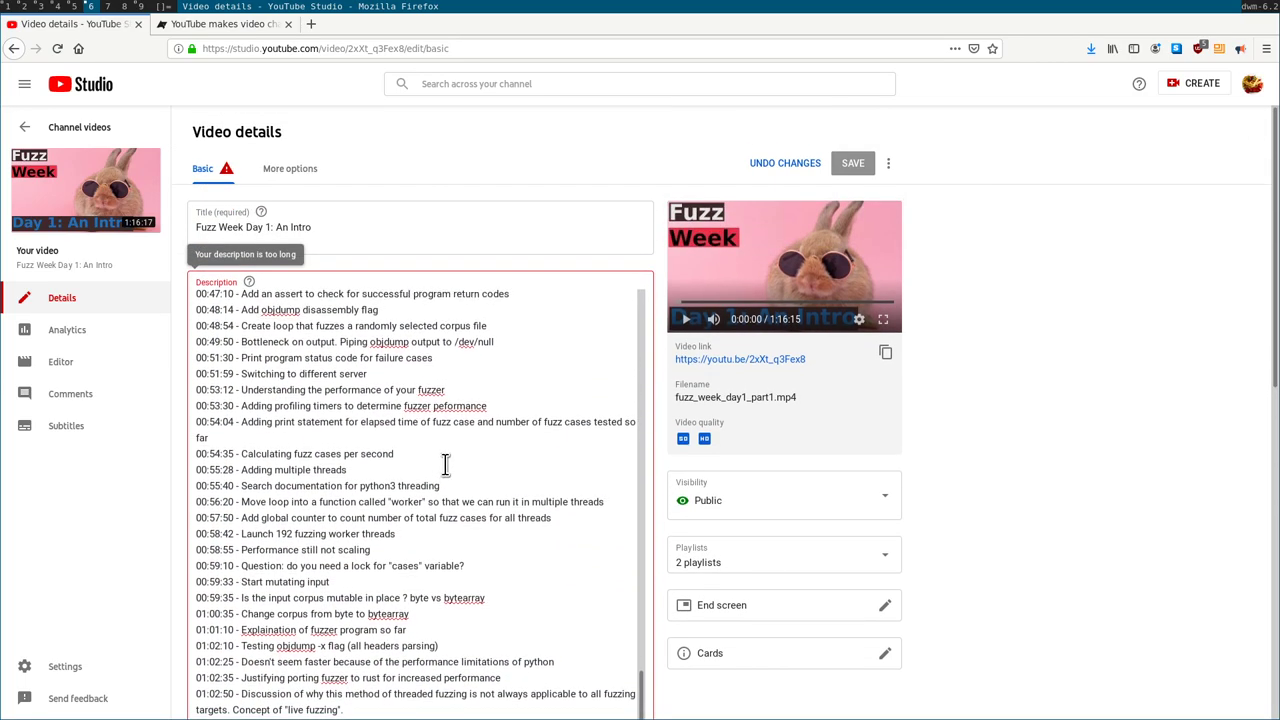
scroll(370, 415, up, 3)
key(ctrl+f)
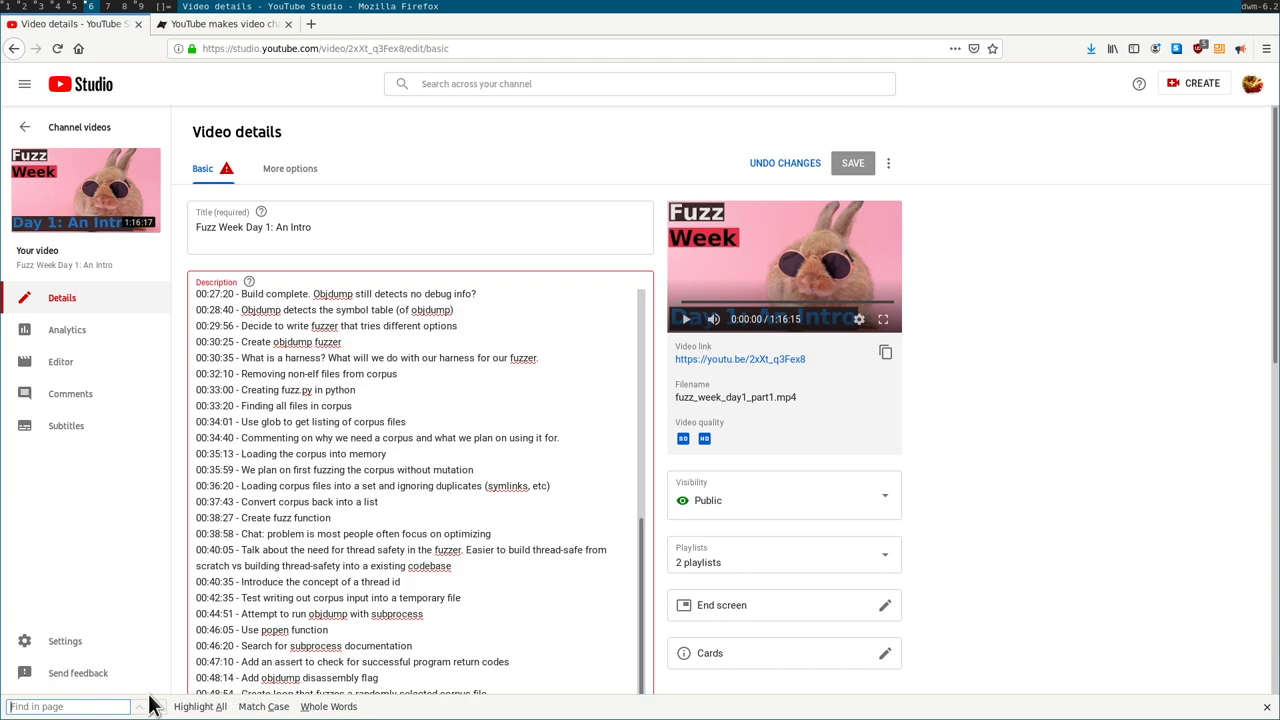
scroll(391, 495, up, 10)
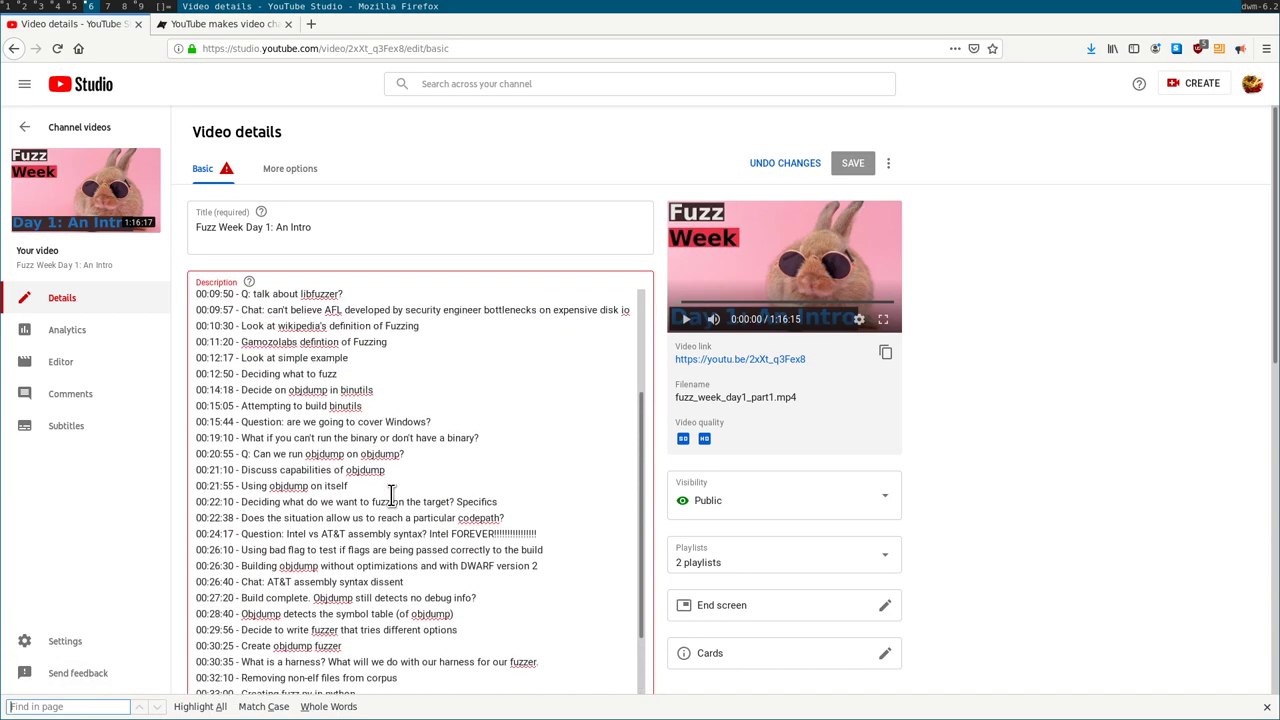
scroll(317, 362, up, 2)
triple_click(323, 348)
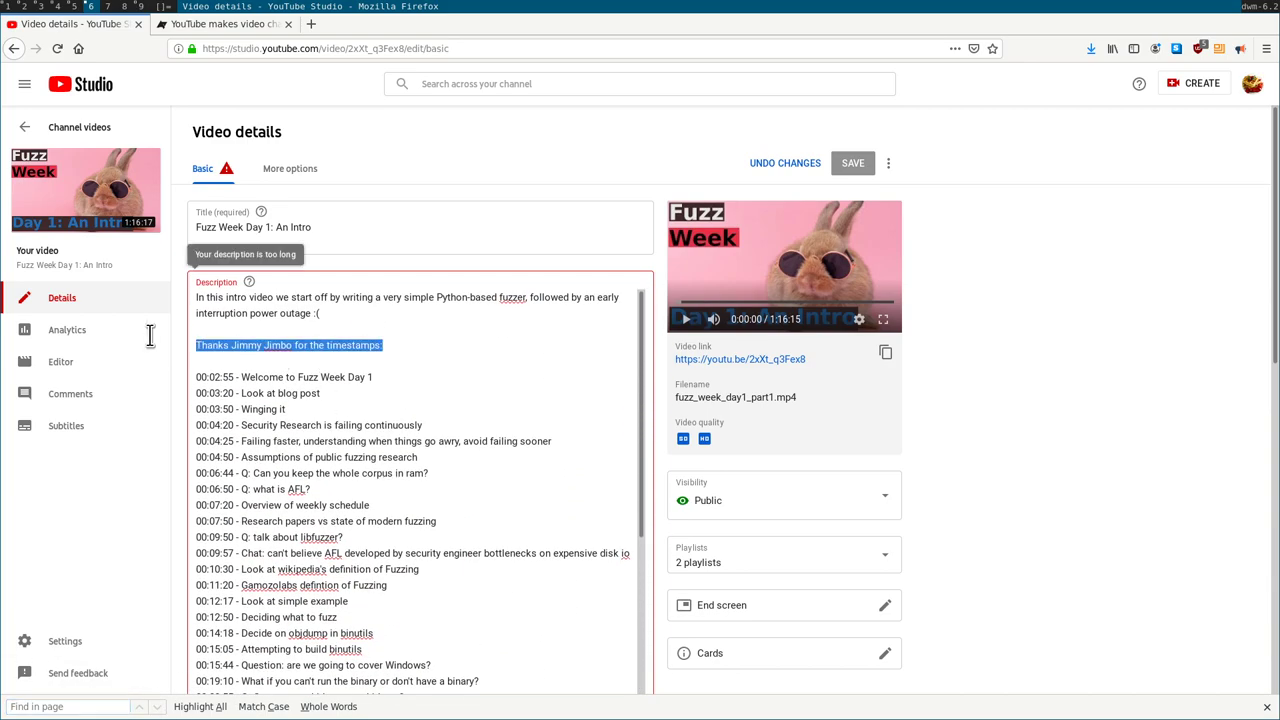
click(462, 426)
Delete the 00:38:27 "Create fuzz function" and 00:37:43 "Convert corpus back into a list" lines from the description
scroll(1071, 526, down, 5)
scroll(480, 462, down, 6)
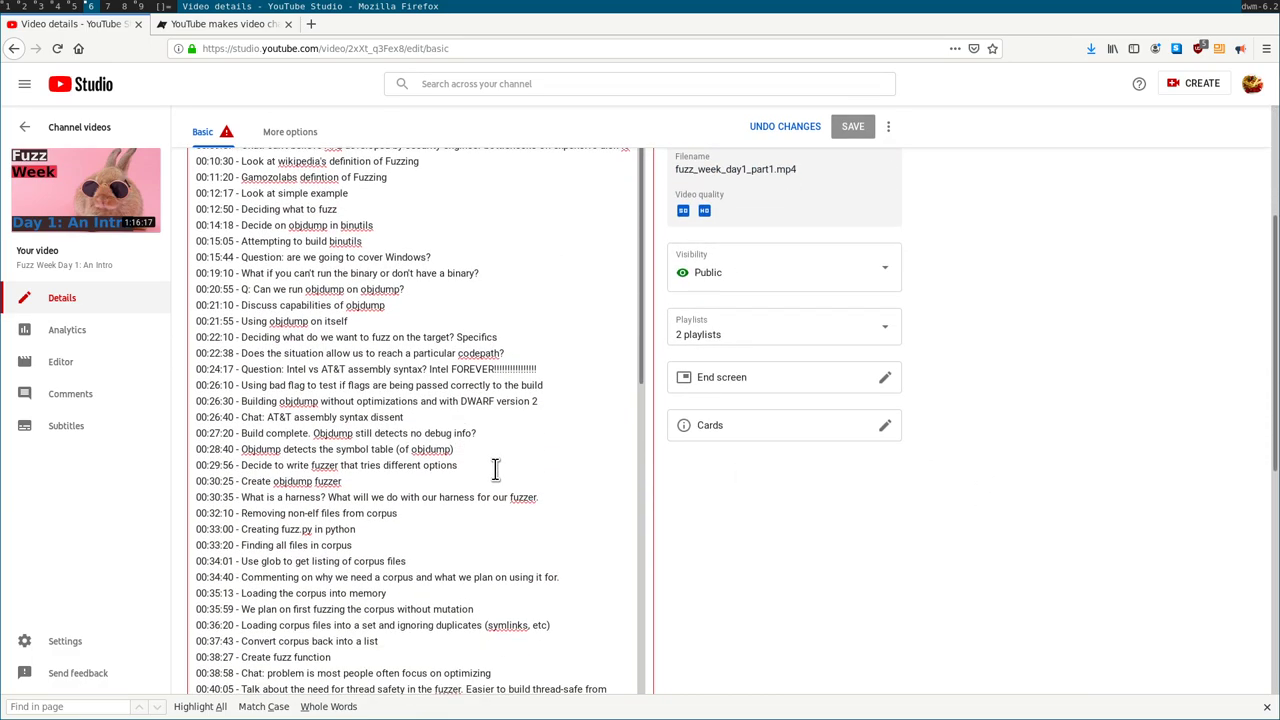
scroll(966, 570, down, 5)
scroll(546, 460, up, 3)
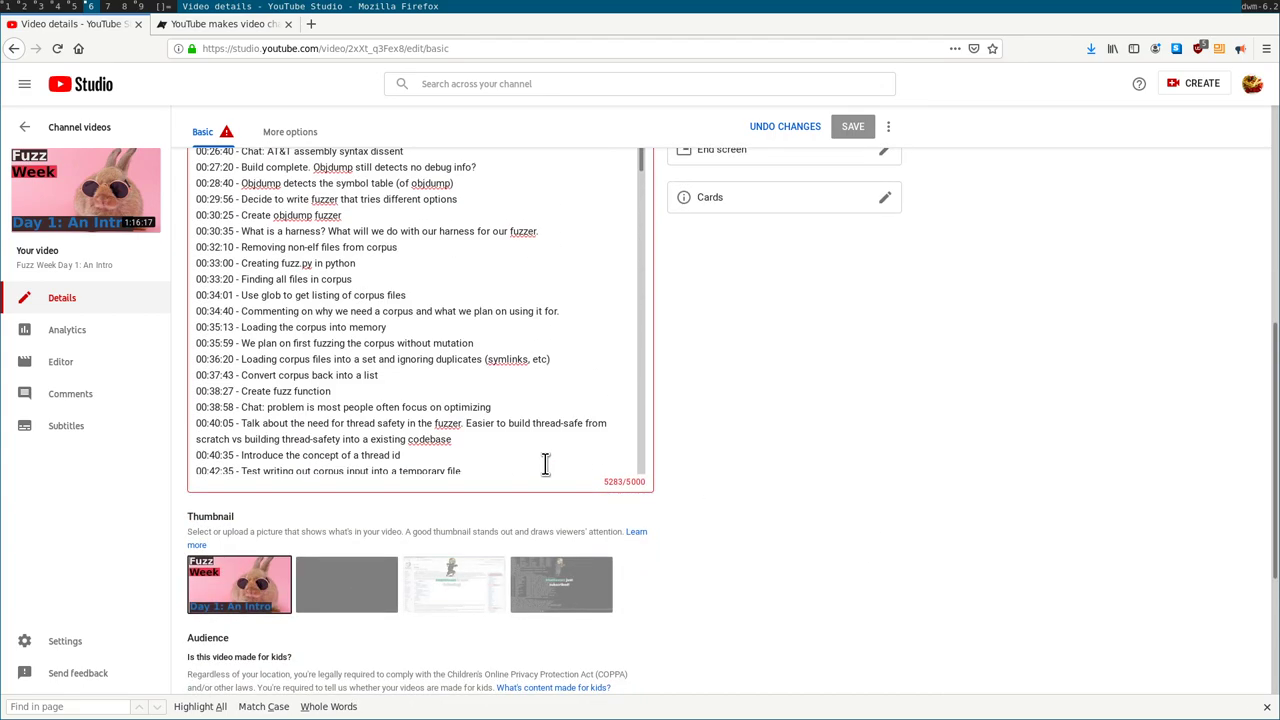
drag(340, 394, 109, 390)
key(BackSpace)
key(BackSpace)
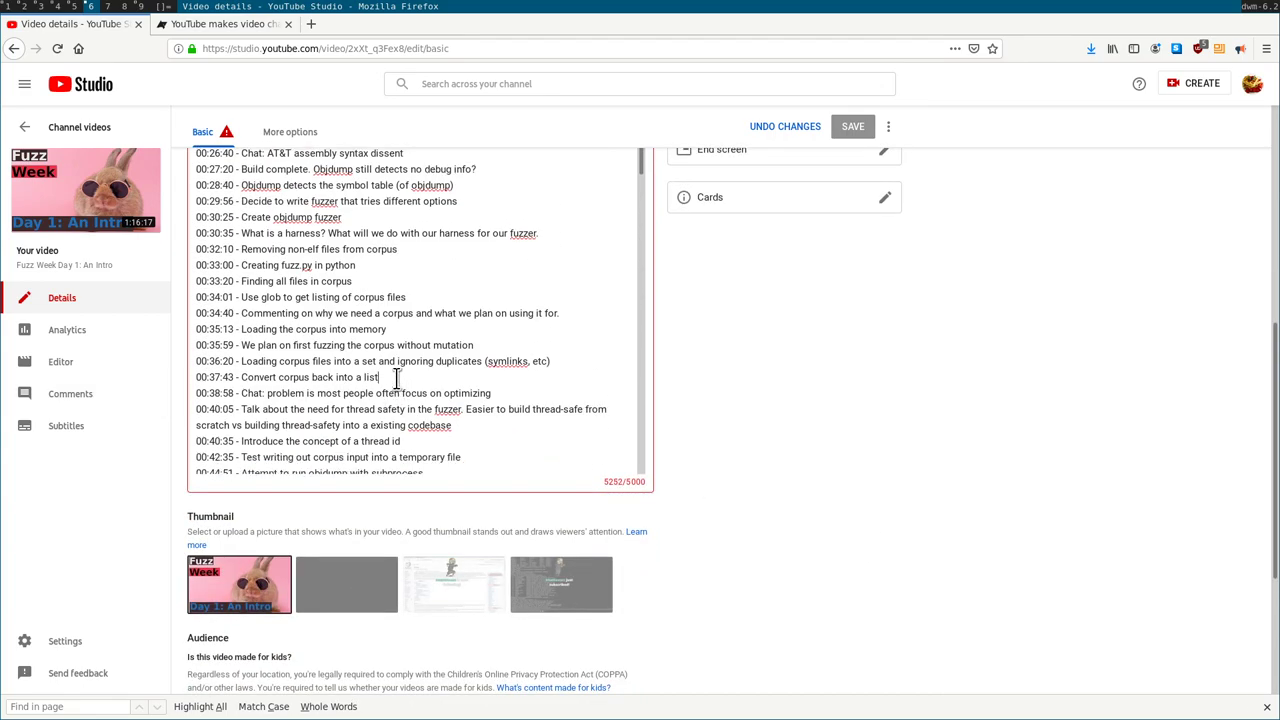
drag(400, 377, 134, 377)
key(BackSpace)
key(BackSpace)
Delete the 00:27:20 "Build complete" line and the 00:28:40 symbol table line from the description
scroll(514, 397, up, 3)
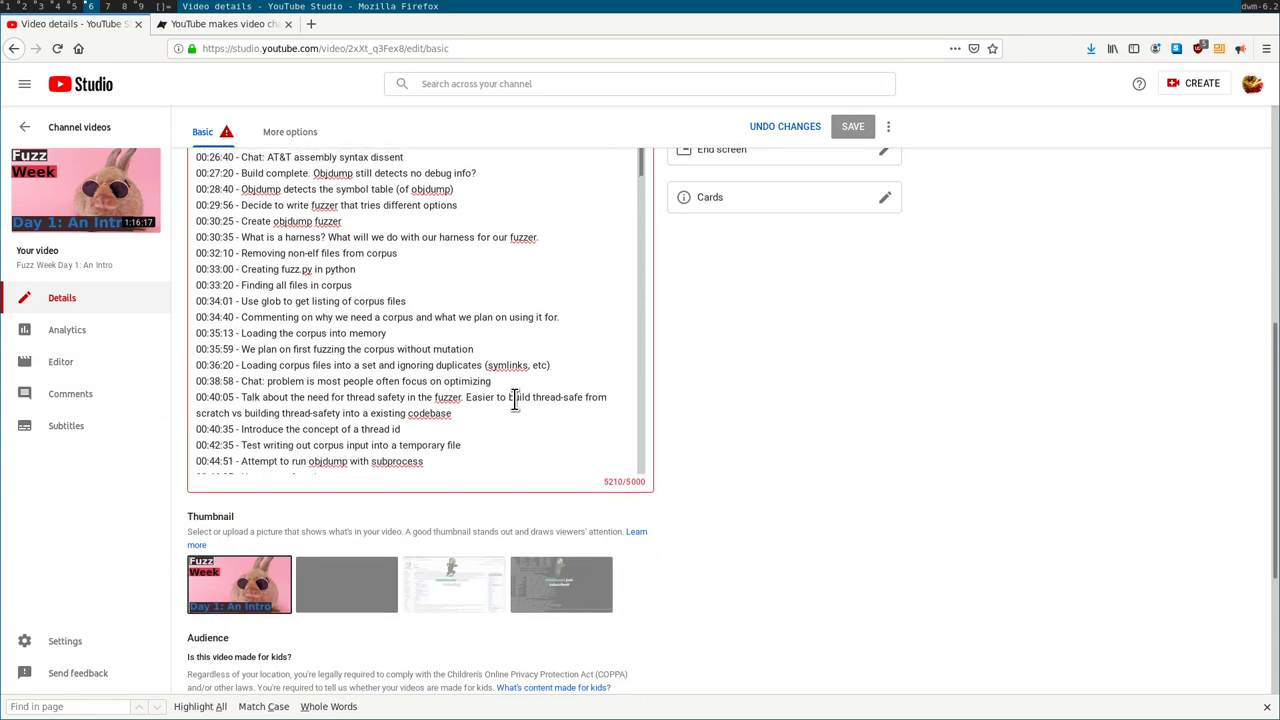
scroll(797, 456, up, 1)
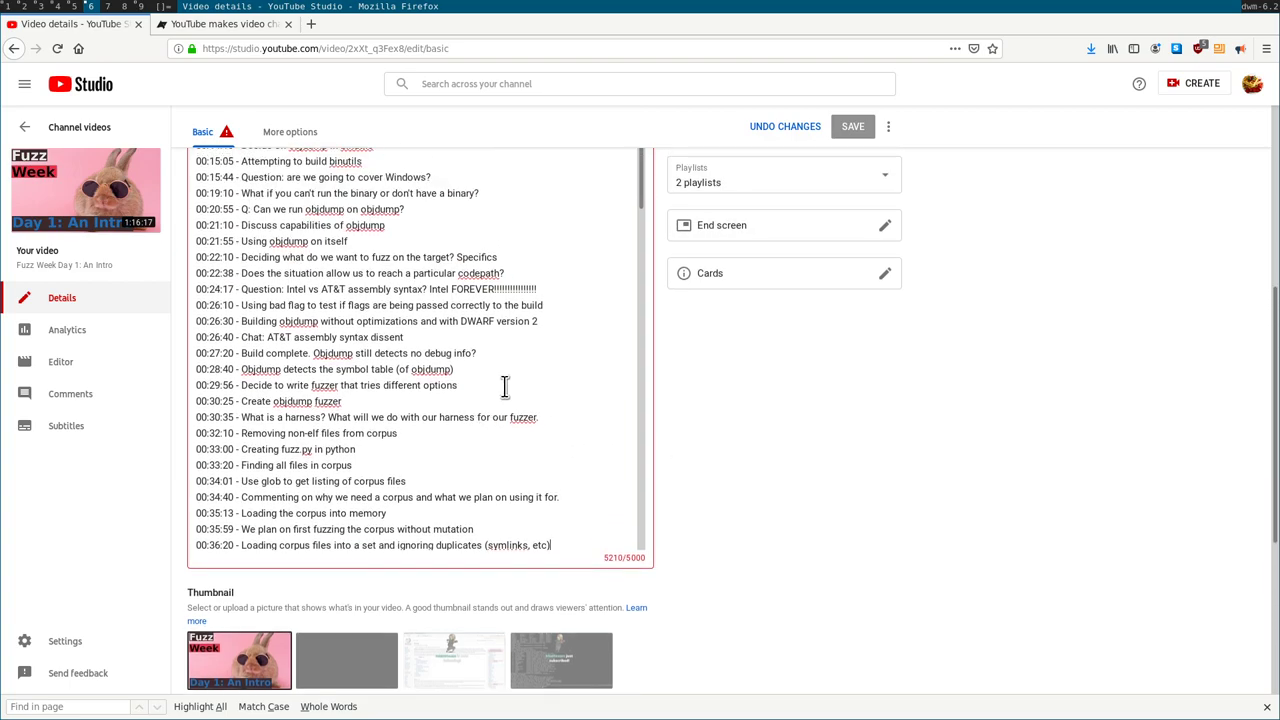
drag(496, 372, 104, 357)
key(BackSpace)
key(BackSpace)
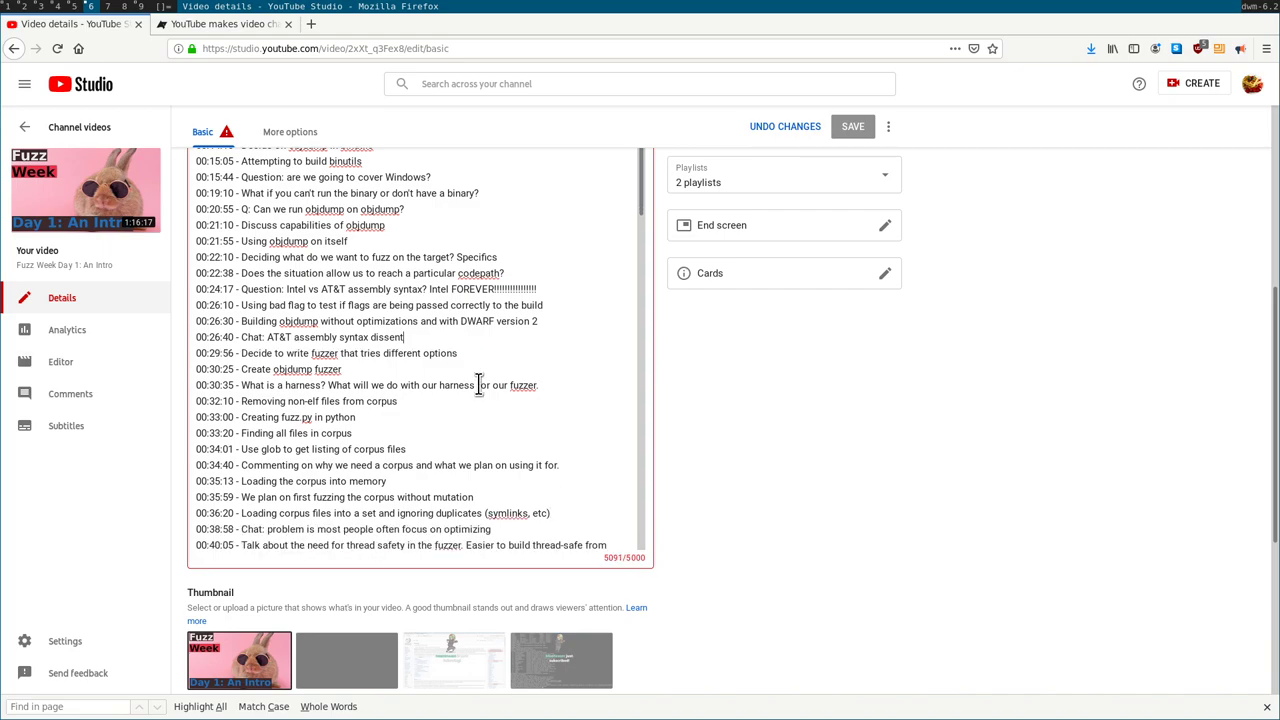
Select the entire description text, including the intro and all remaining timestamp lines
scroll(509, 375, up, 5)
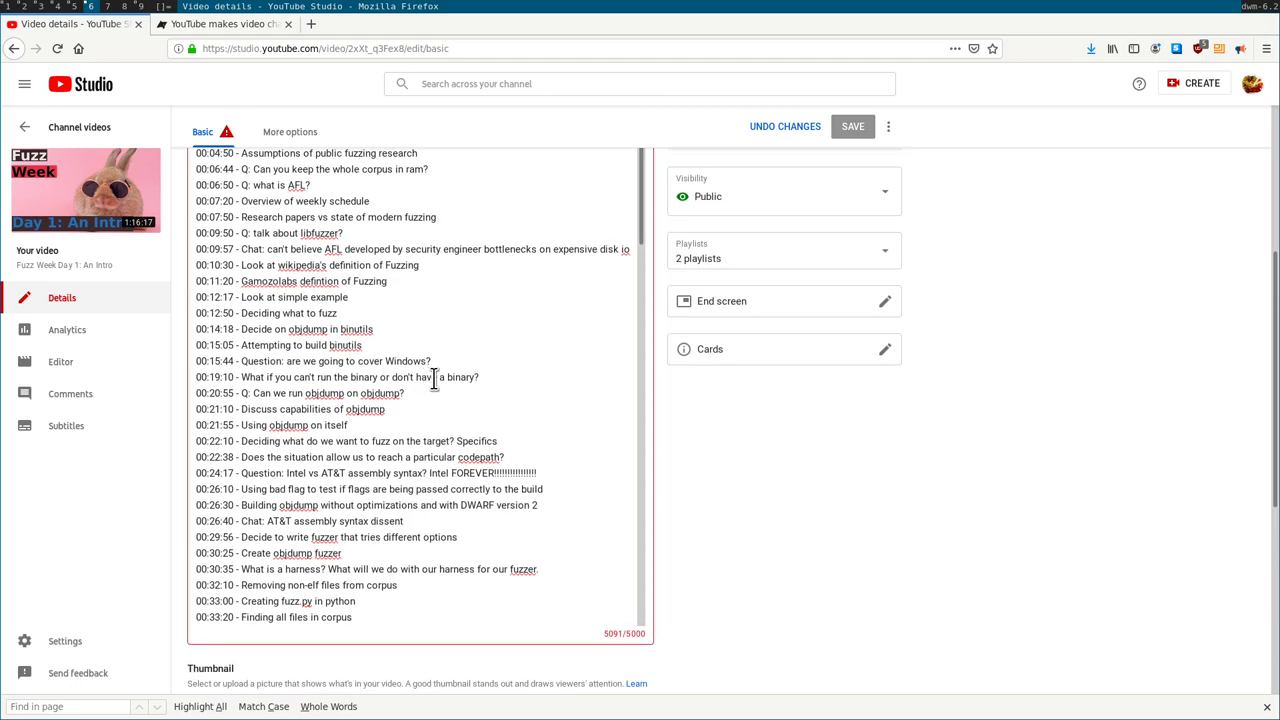
scroll(423, 378, up, 5)
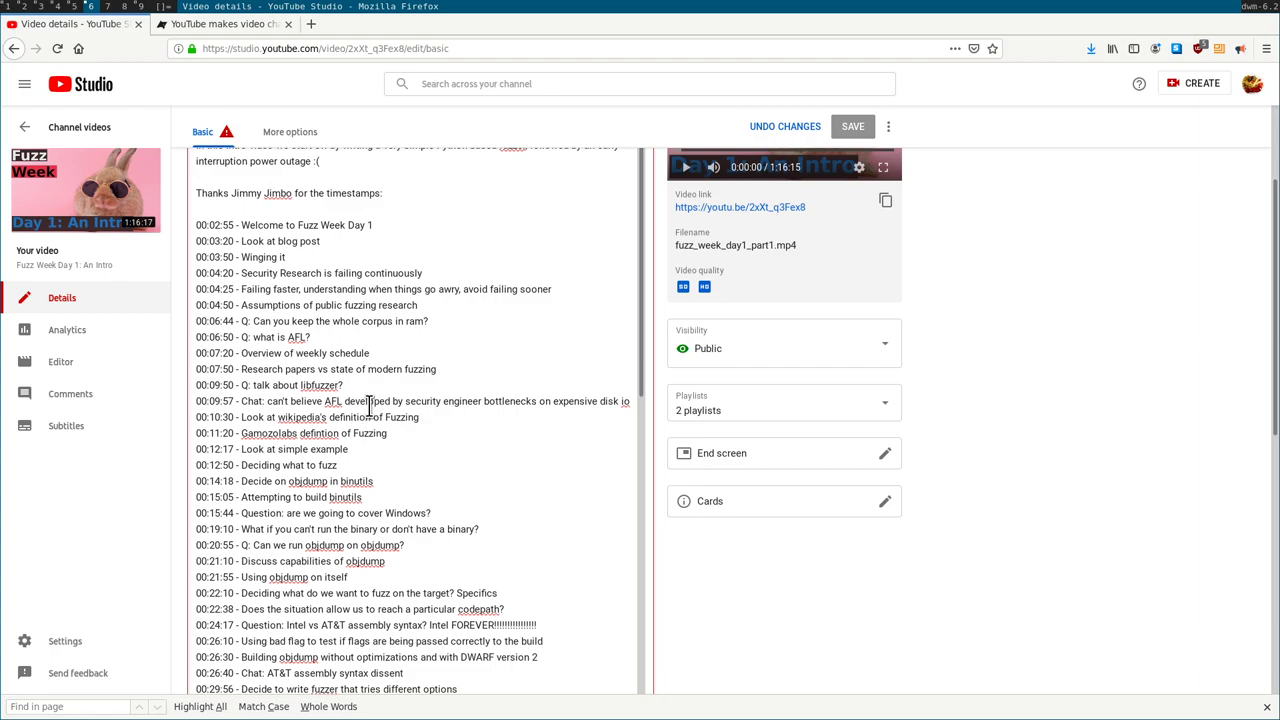
scroll(368, 404, down, 1)
key(ctrl+a)
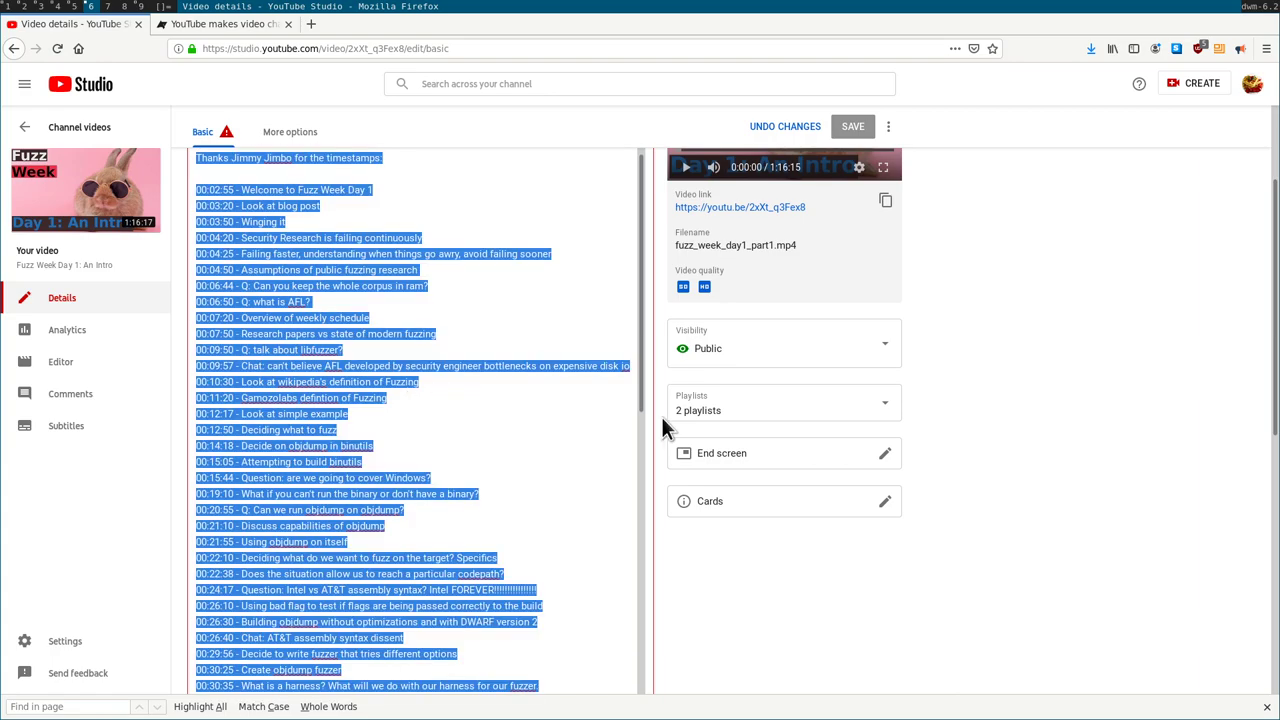
Switch to an empty workspace and launch the streamterm terminal there
key(super+7)
key(super+p)
key(Escape)
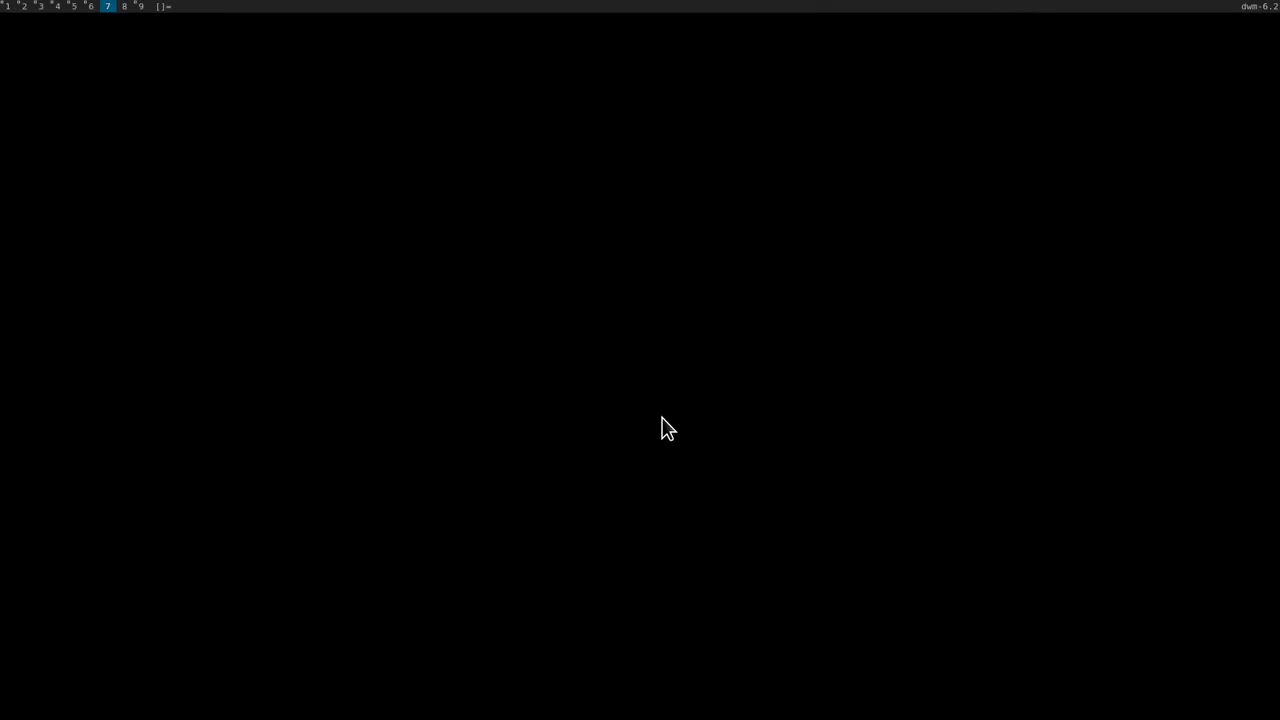
key(super+p)
text(streamli)
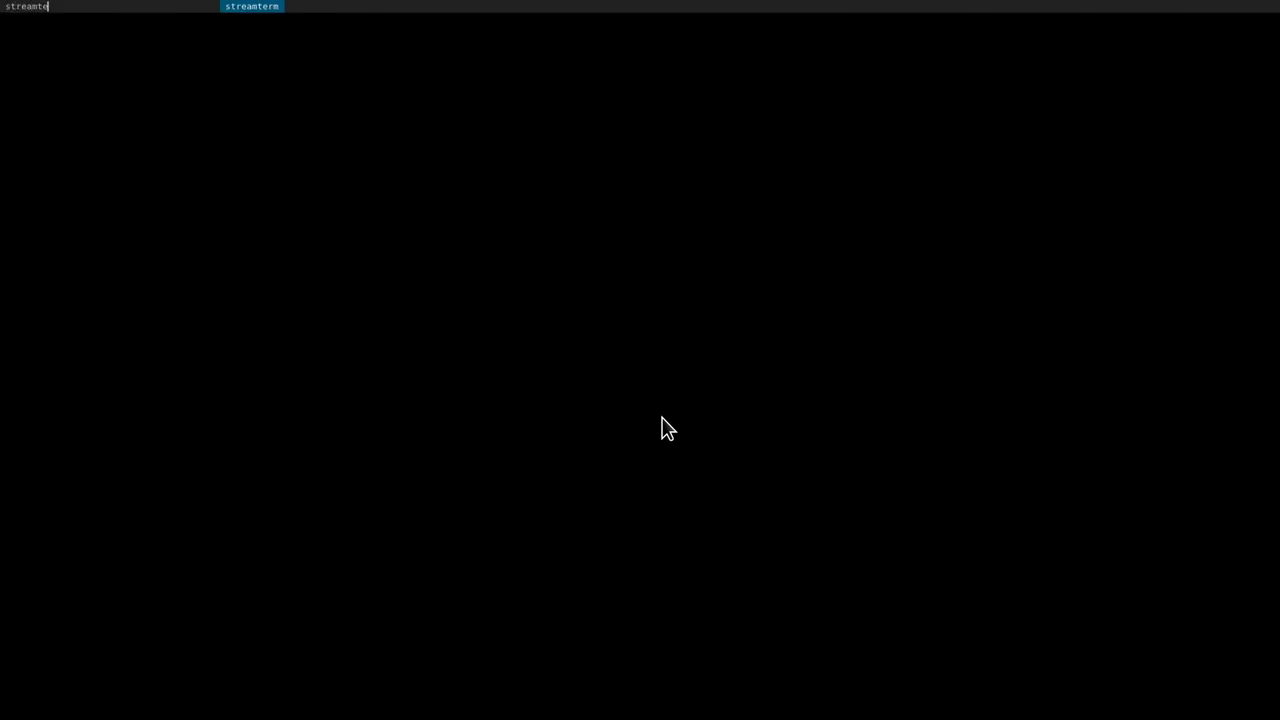
key(BackSpace)
key(BackSpace)
key(BackSpace)
key(BackSpace)
key(BackSpace)
key(BackSpace)
key(Return)
Start Vim in the terminal and paste the copied video description into the empty buffer
text(vim)
key(Return)
key(quotedbl)
key(plus)
text(P)
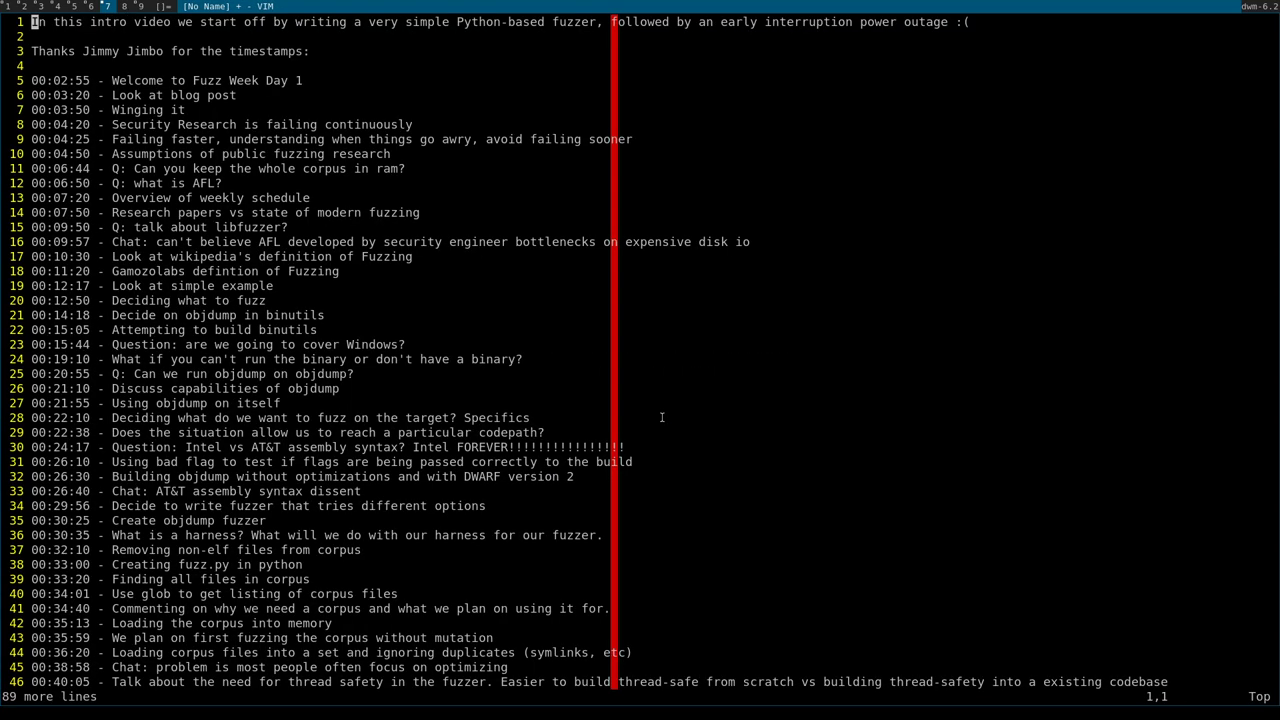
Remove every "00:" from the text and replace each "Question:" with "Q:"
text(:%s/00://g)
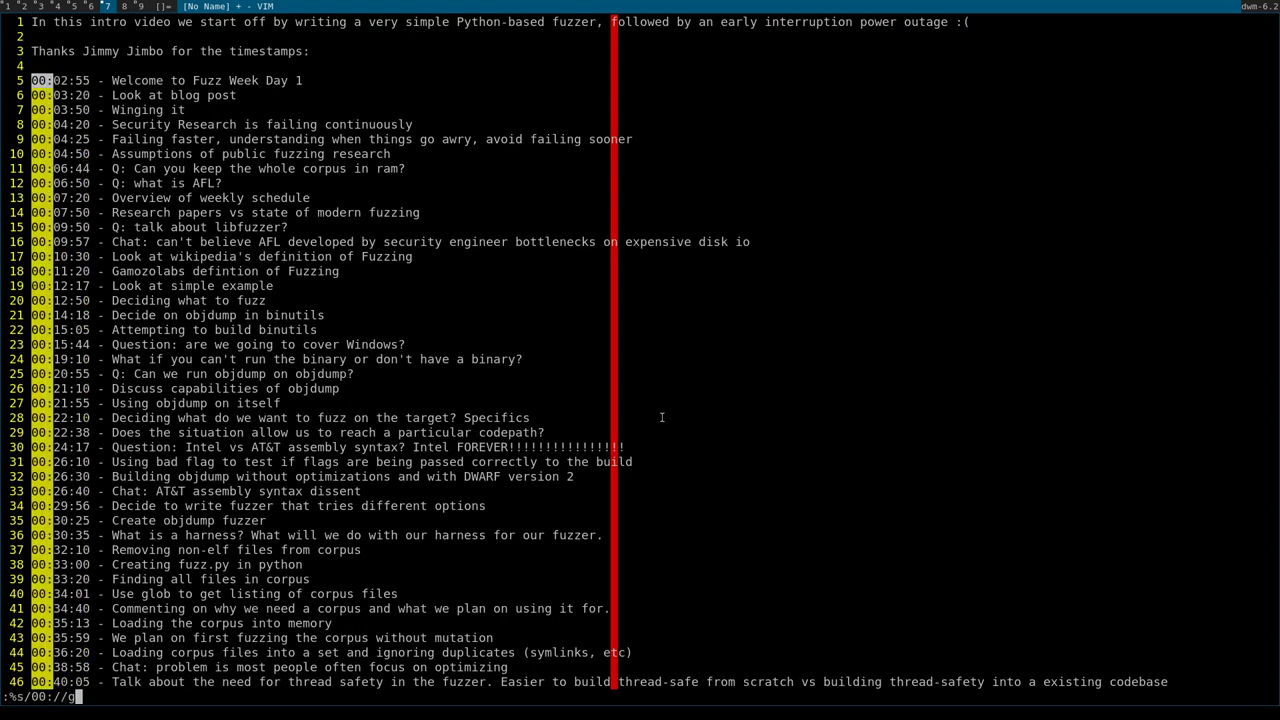
key(Return)
text(/Question:)
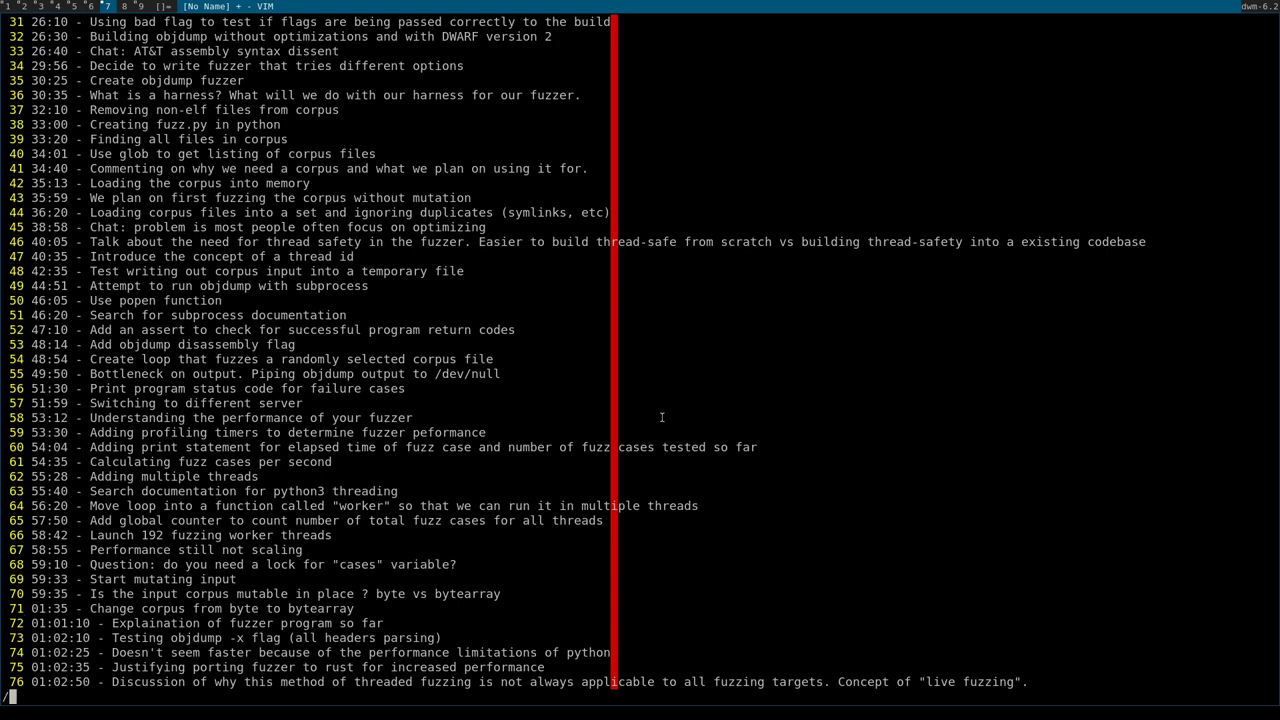
key(Return)
text(:%s/Question:/Q)
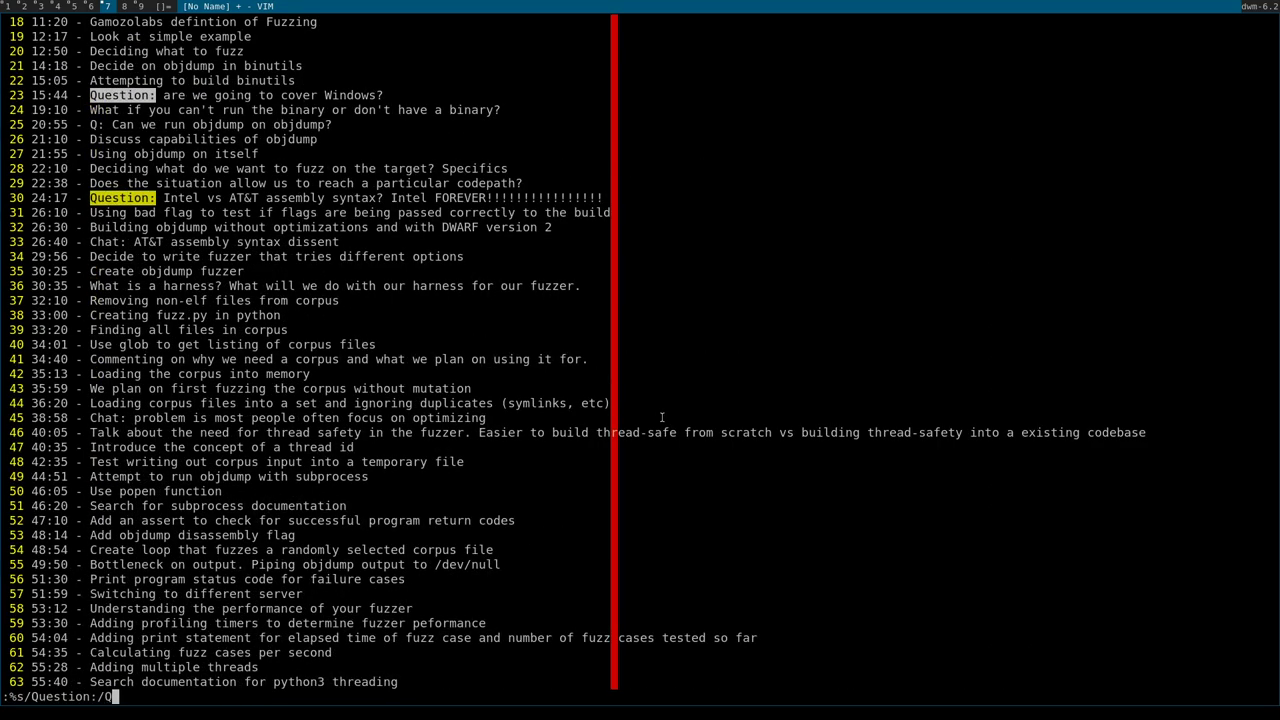
key(Return)
Copy the whole shortened text in Vim, from the intro line to the last timestamp, to the clipboard
key(g)
key(g)
key(y)
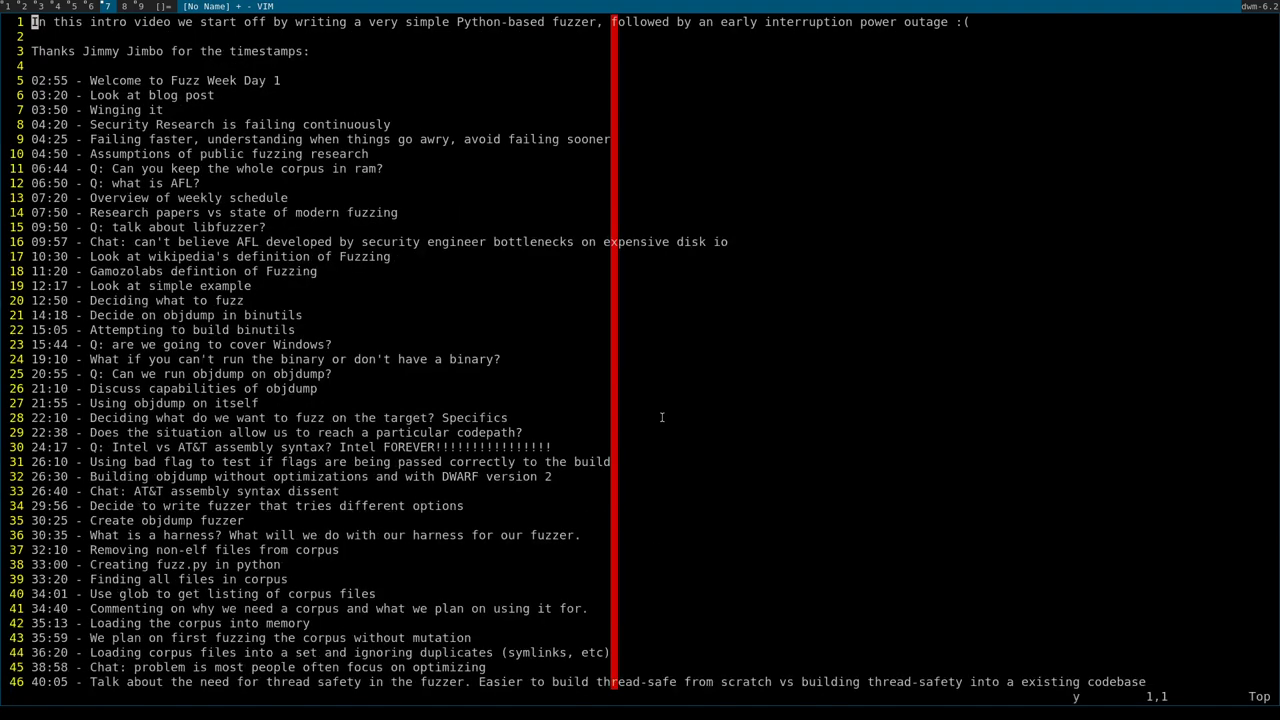
key(shift+g)
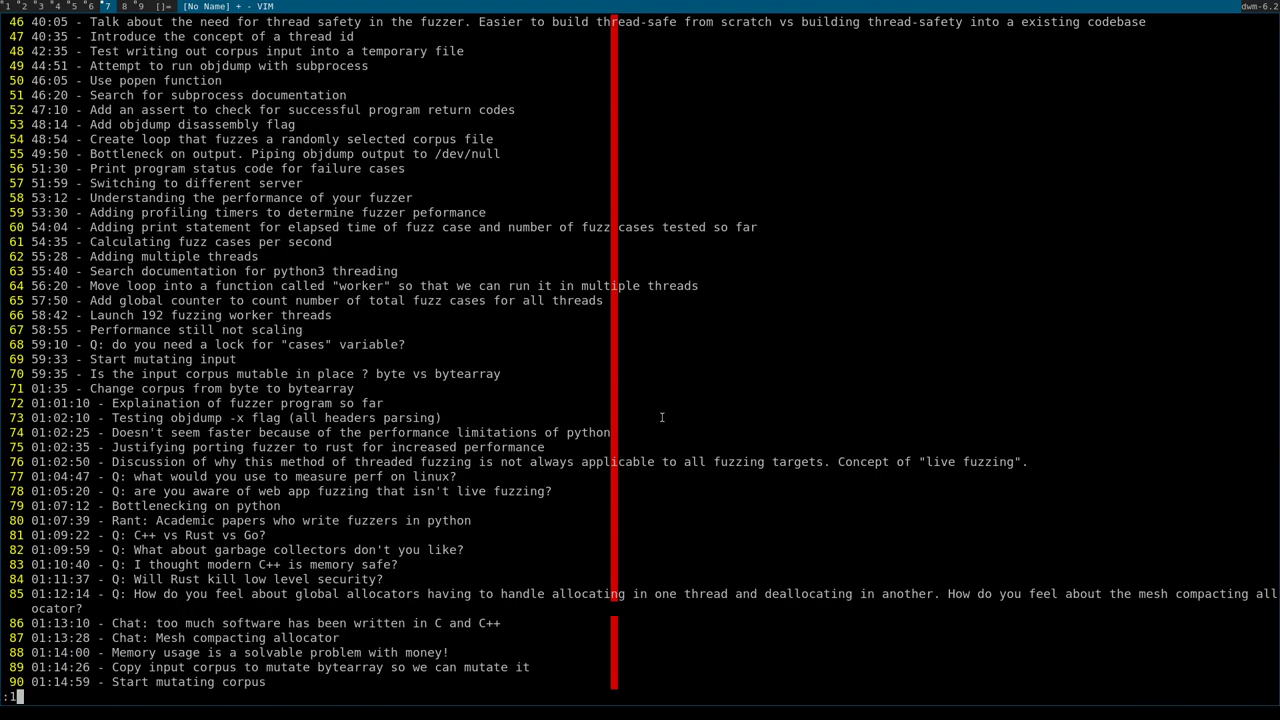
key(g)
key(g)
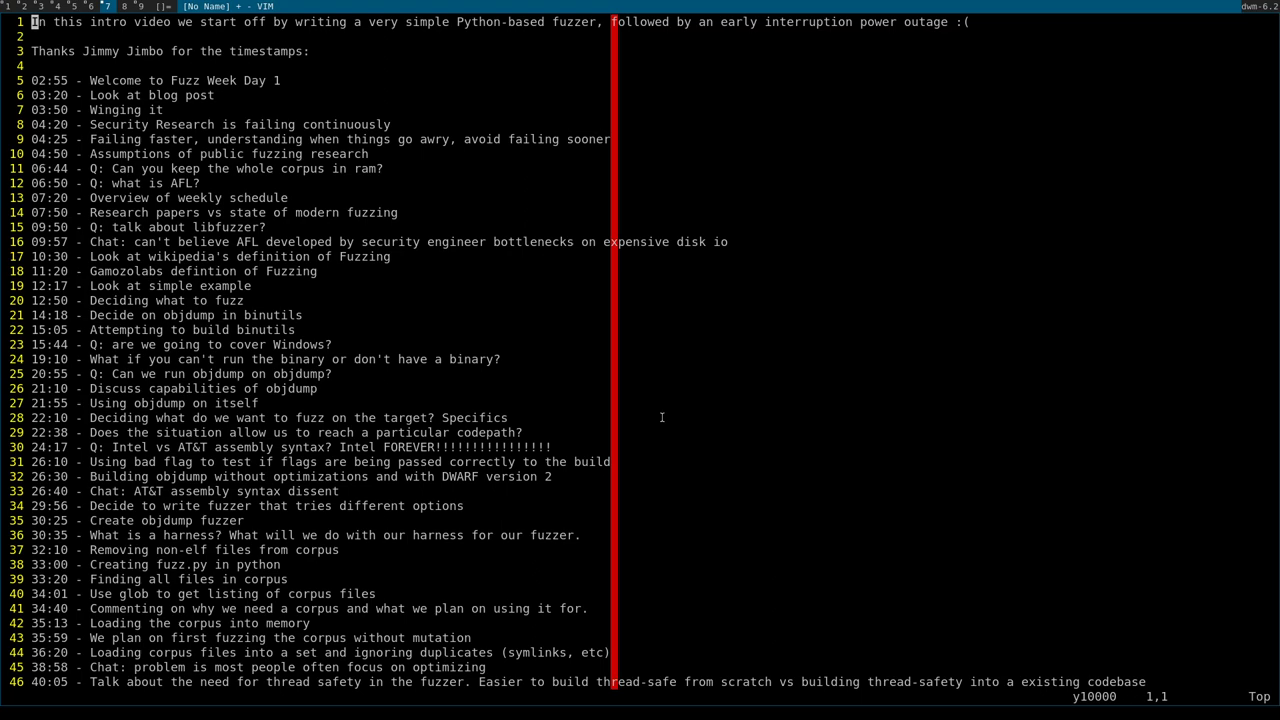
key(j)
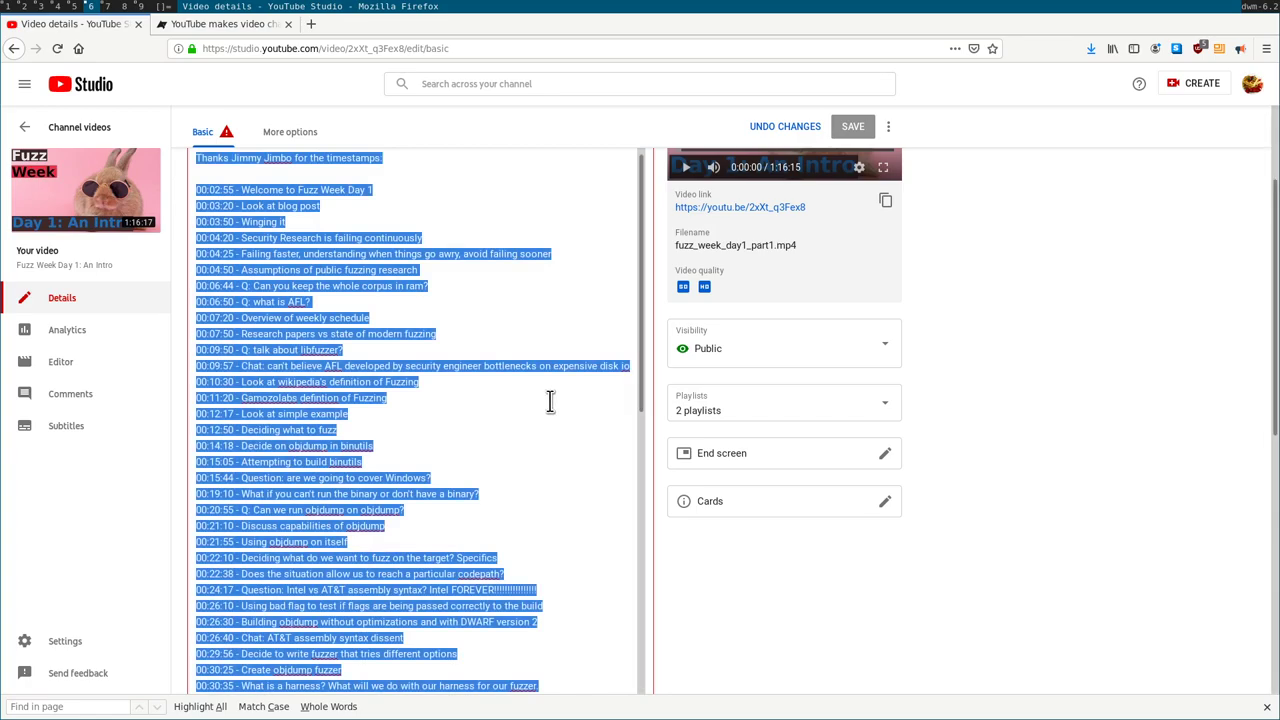
Replace the selected description in YouTube Studio with the shortened text and save the video details
key(ctrl+v)
scroll(551, 408, down, 5)
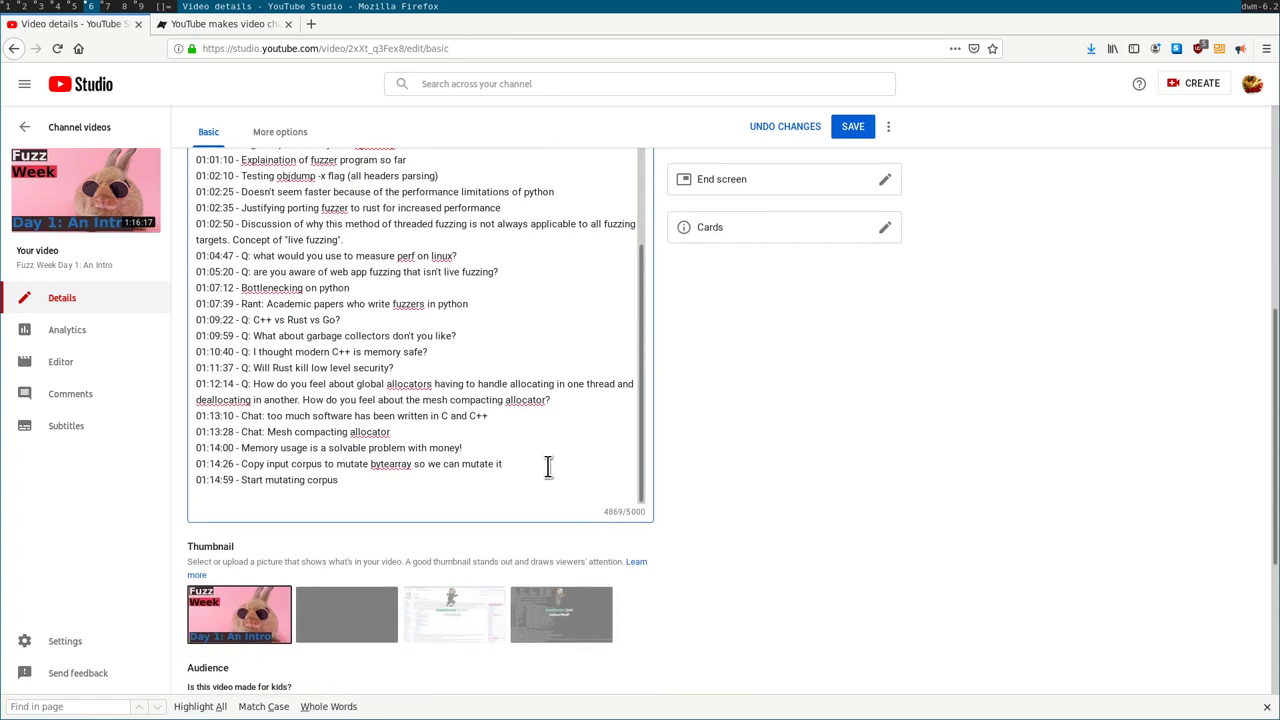
scroll(480, 420, up, 15)
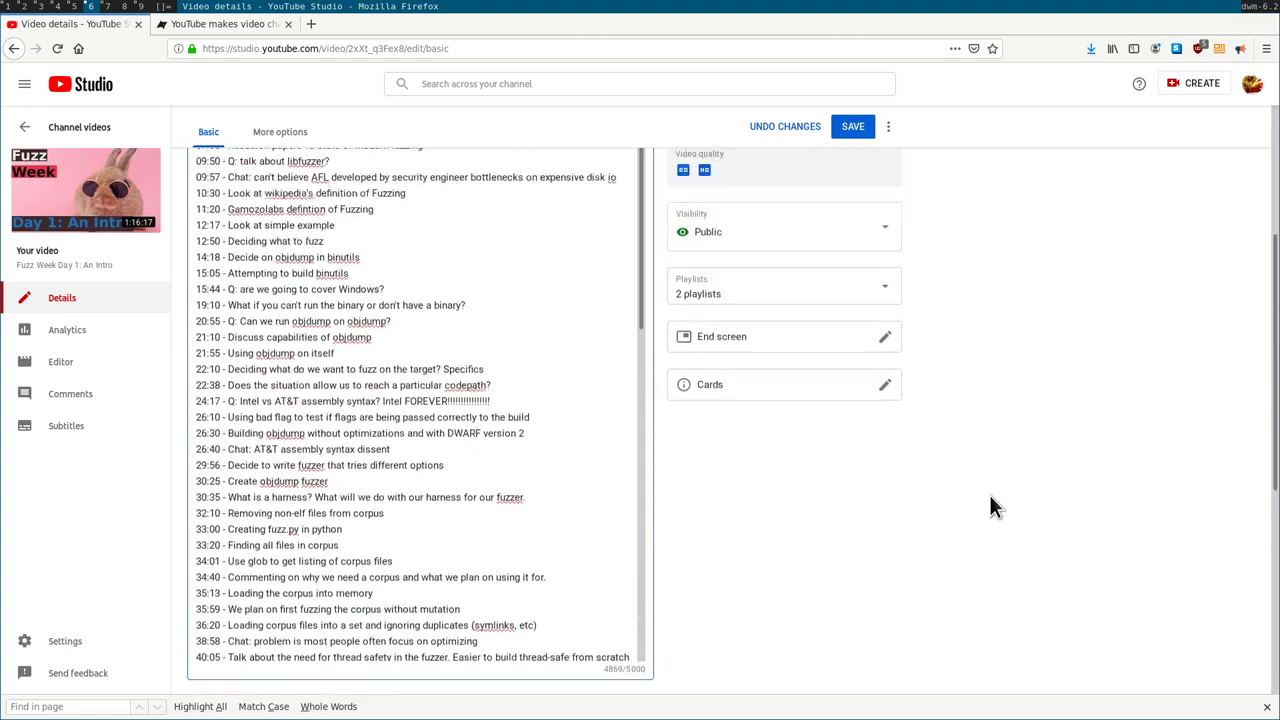
scroll(990, 507, up, 3)
click(857, 164)
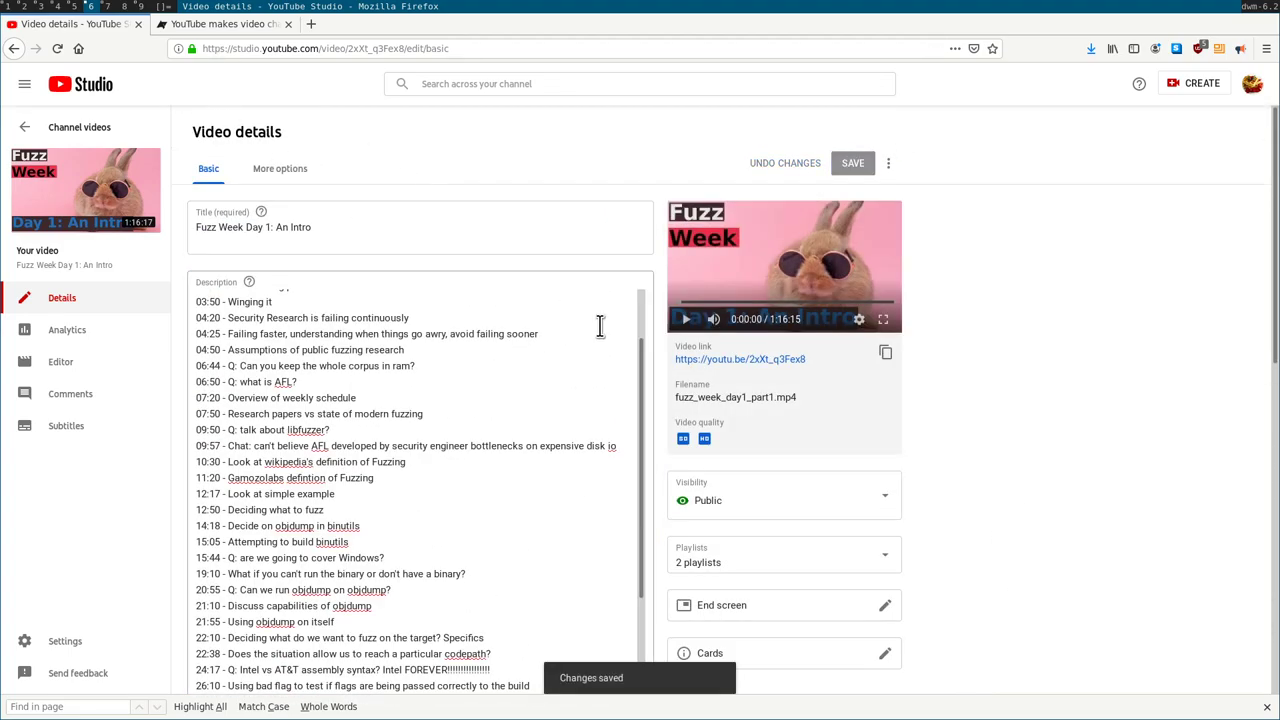
Open the video's watch page, expand its description and test the 03:50 timestamp link
click(745, 360)
click(138, 23)
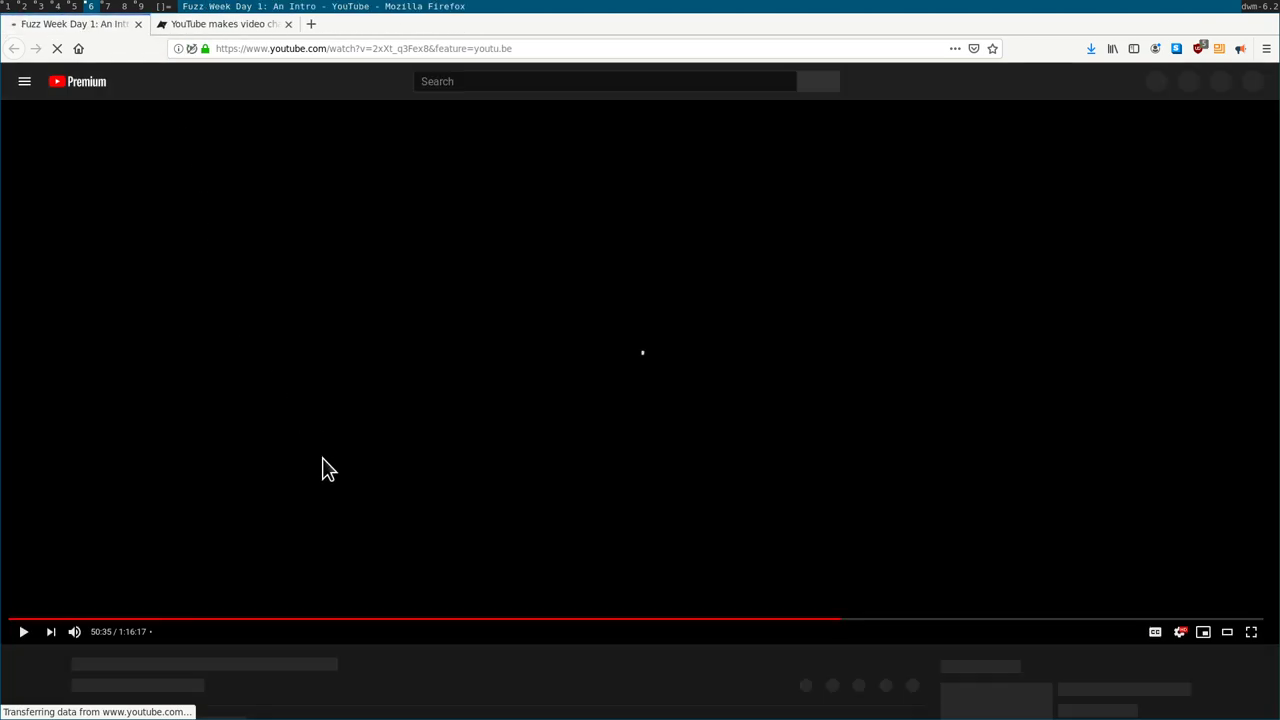
scroll(366, 571, down, 4)
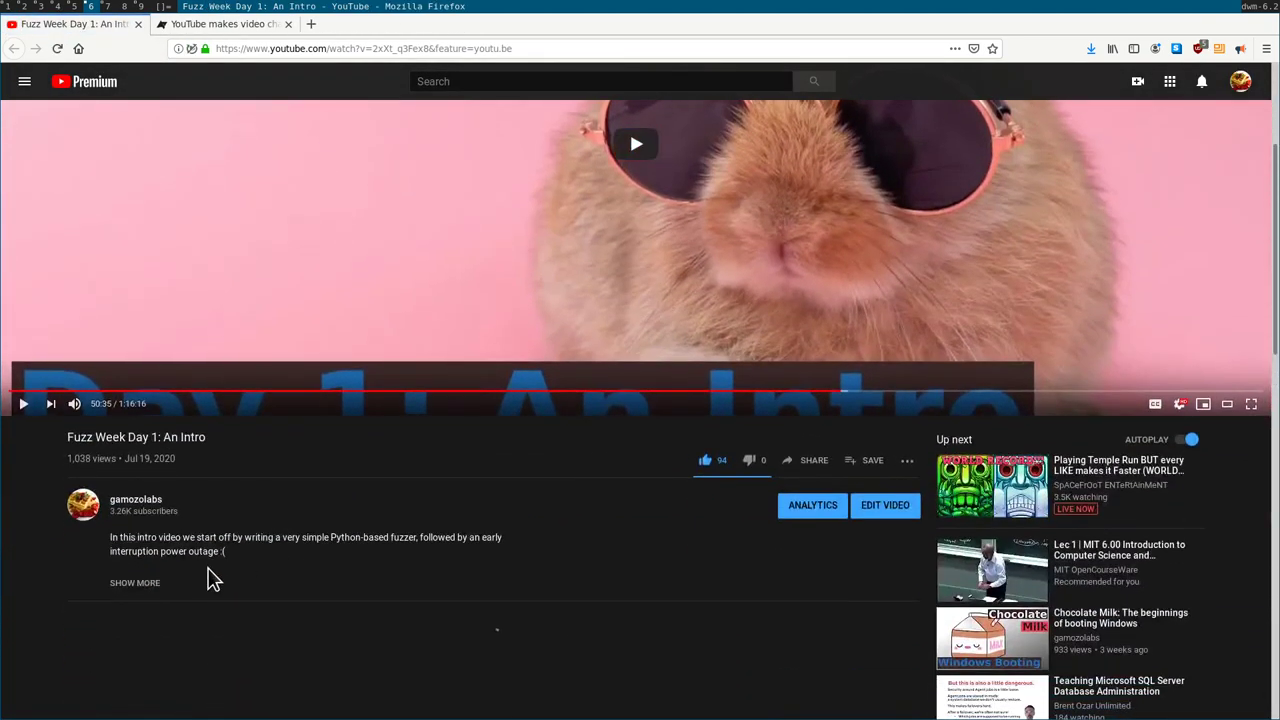
click(150, 580)
scroll(150, 580, down, 3)
click(120, 445)
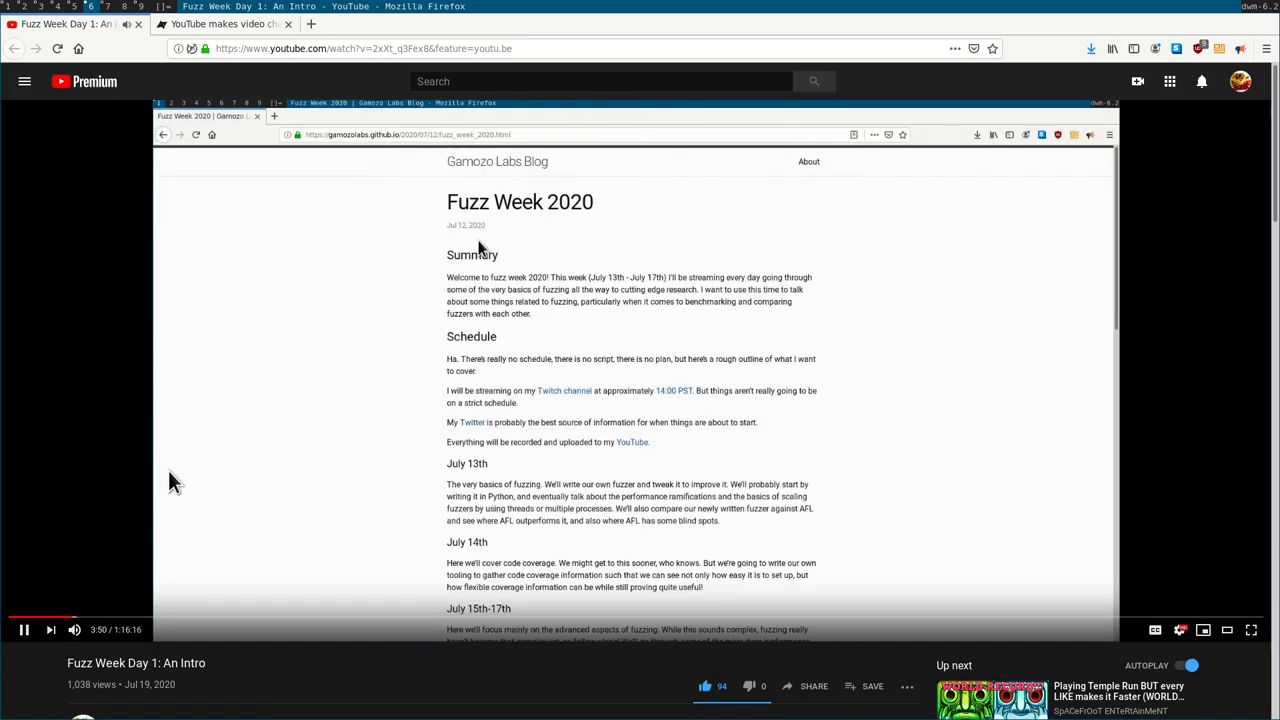
scroll(168, 482, down, 5)
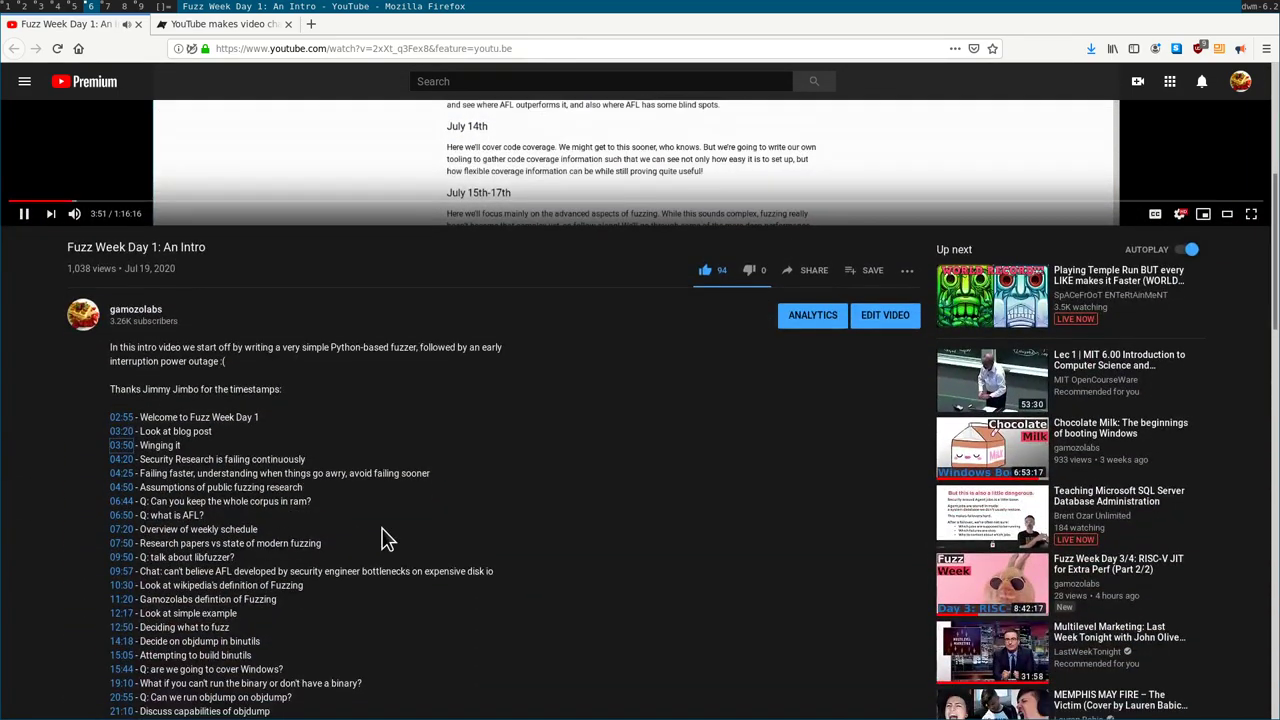
scroll(380, 534, up, 2)
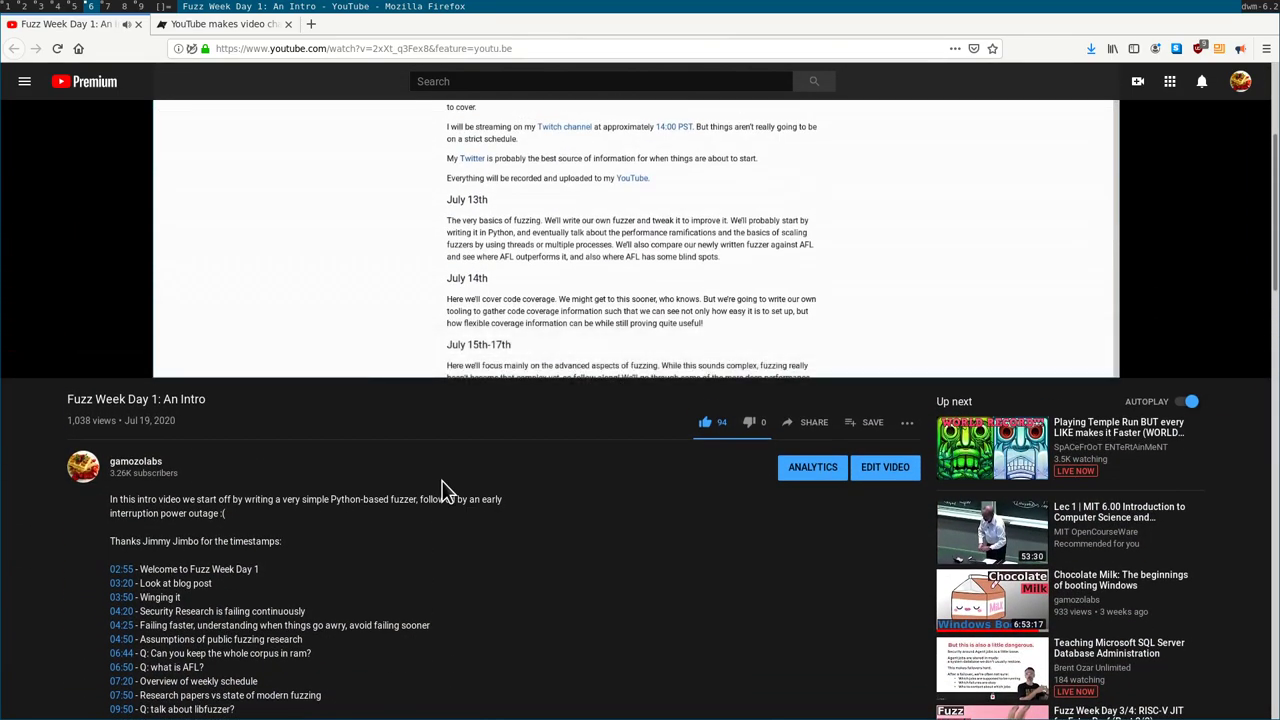
Reread the article's requirements for video chapters and reload the watch page to check its progress bar
click(242, 28)
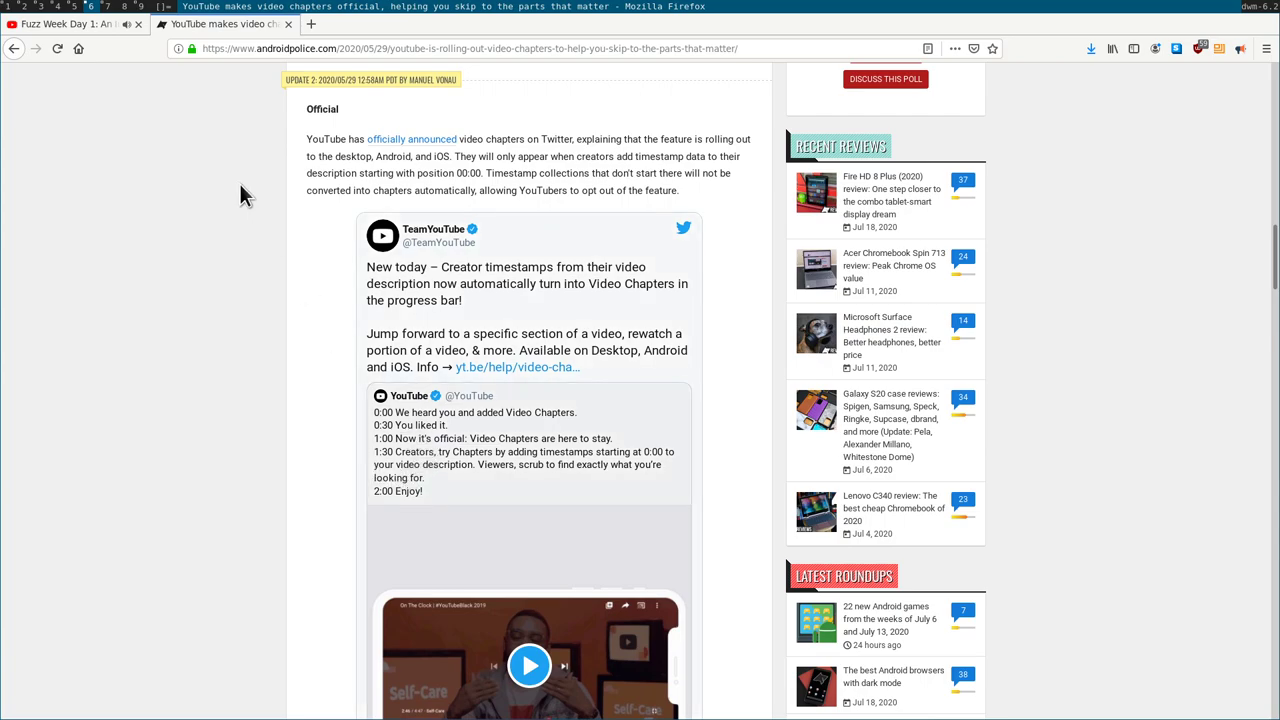
click(70, 24)
key(F5)
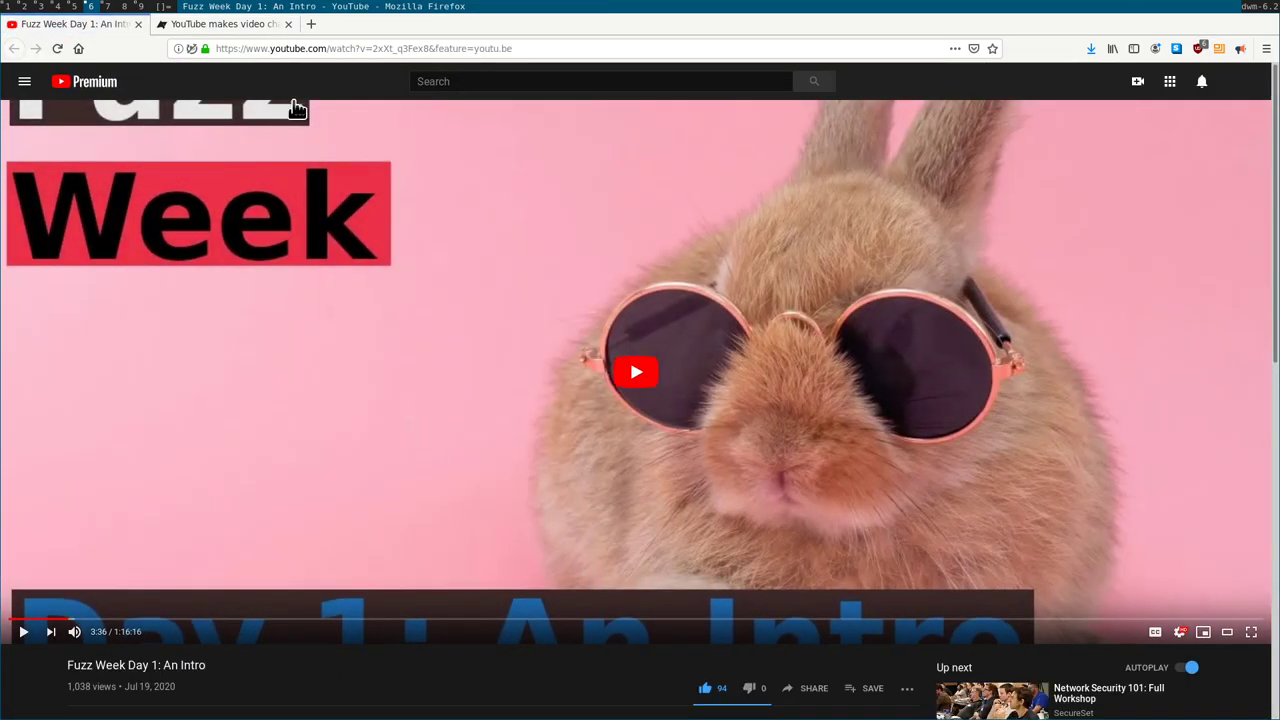
click(240, 26)
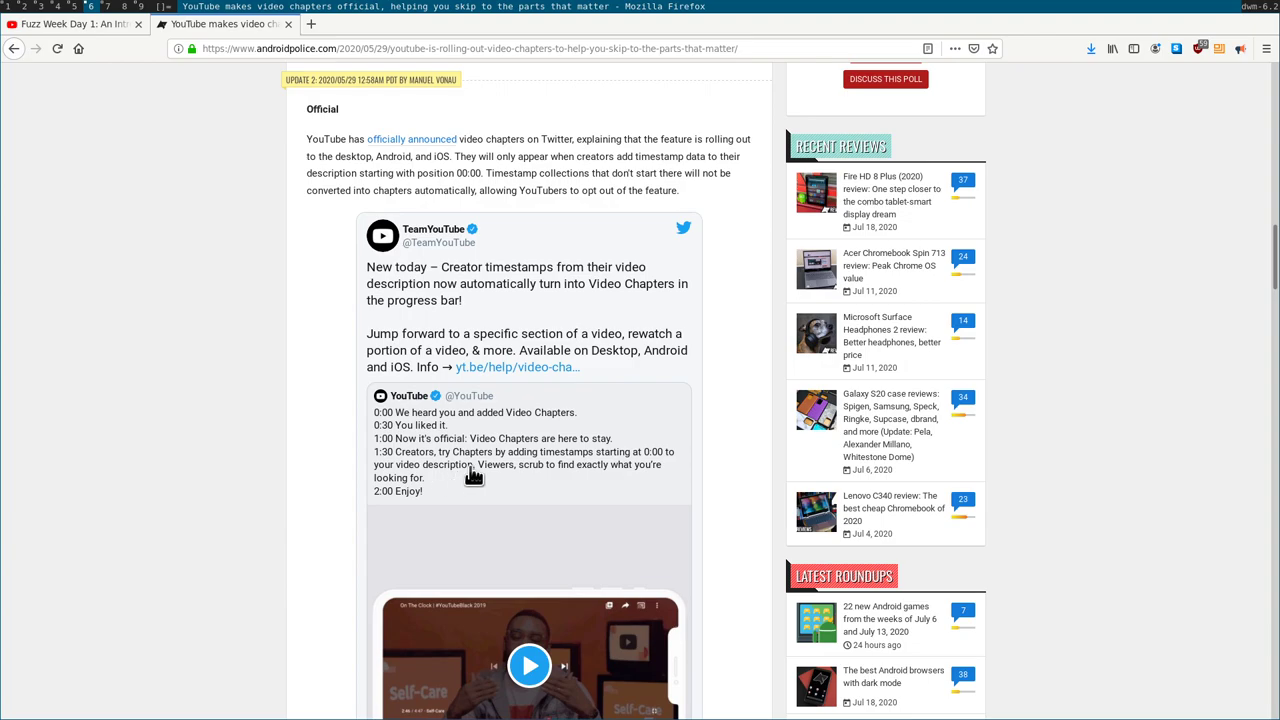
click(84, 24)
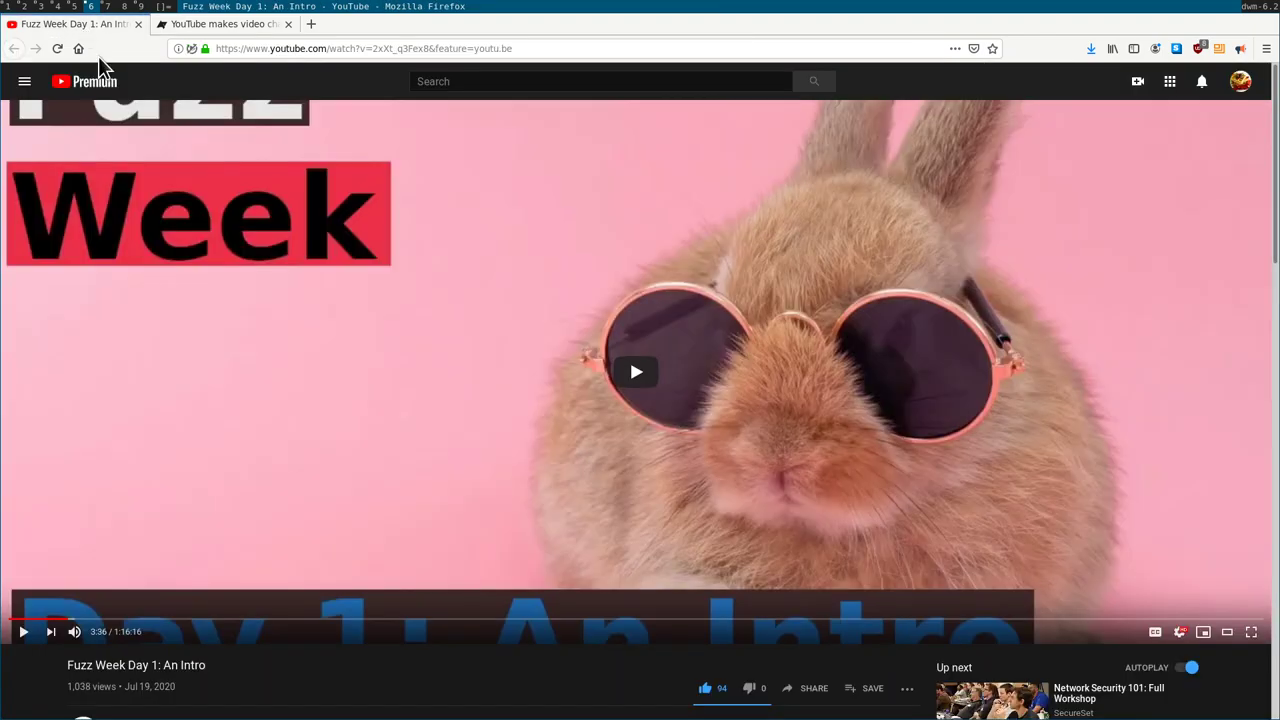
scroll(355, 392, down, 2)
scroll(575, 400, up, 2)
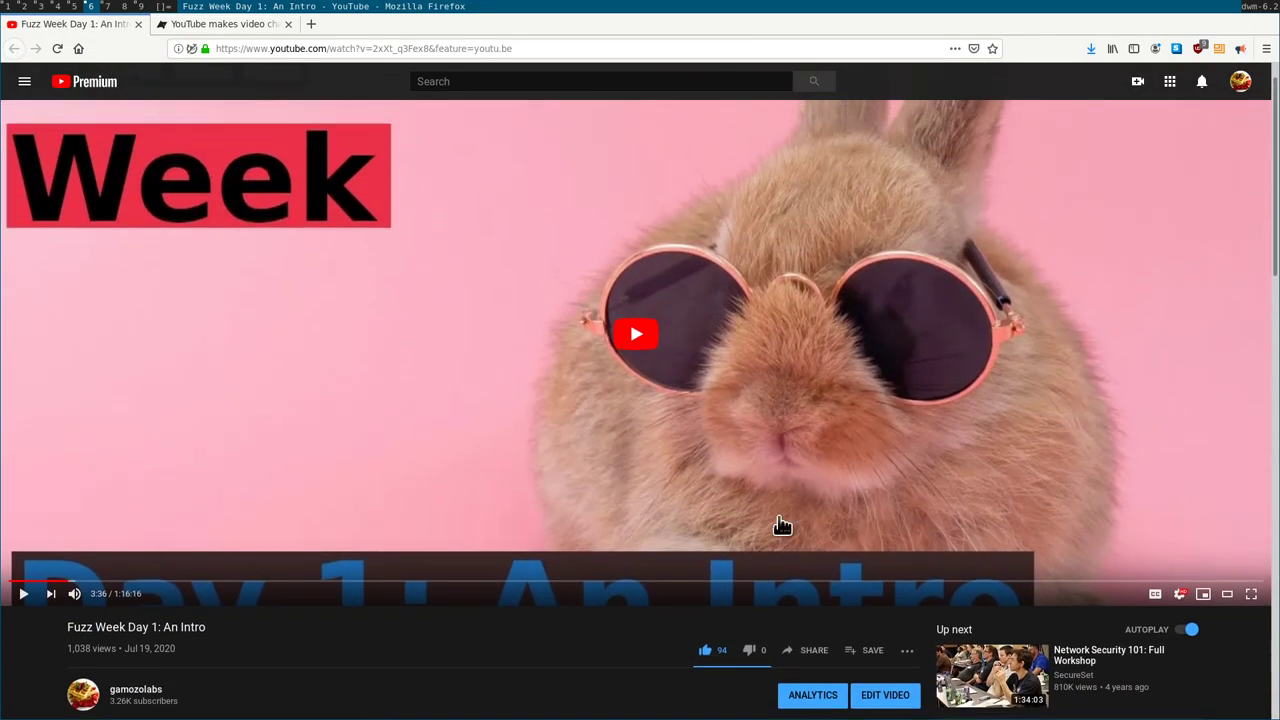
Reopen the video for editing, switch to Vim and insert the line "00:00 Start" above the 02:55 entry
click(882, 697)
key(alt+7)
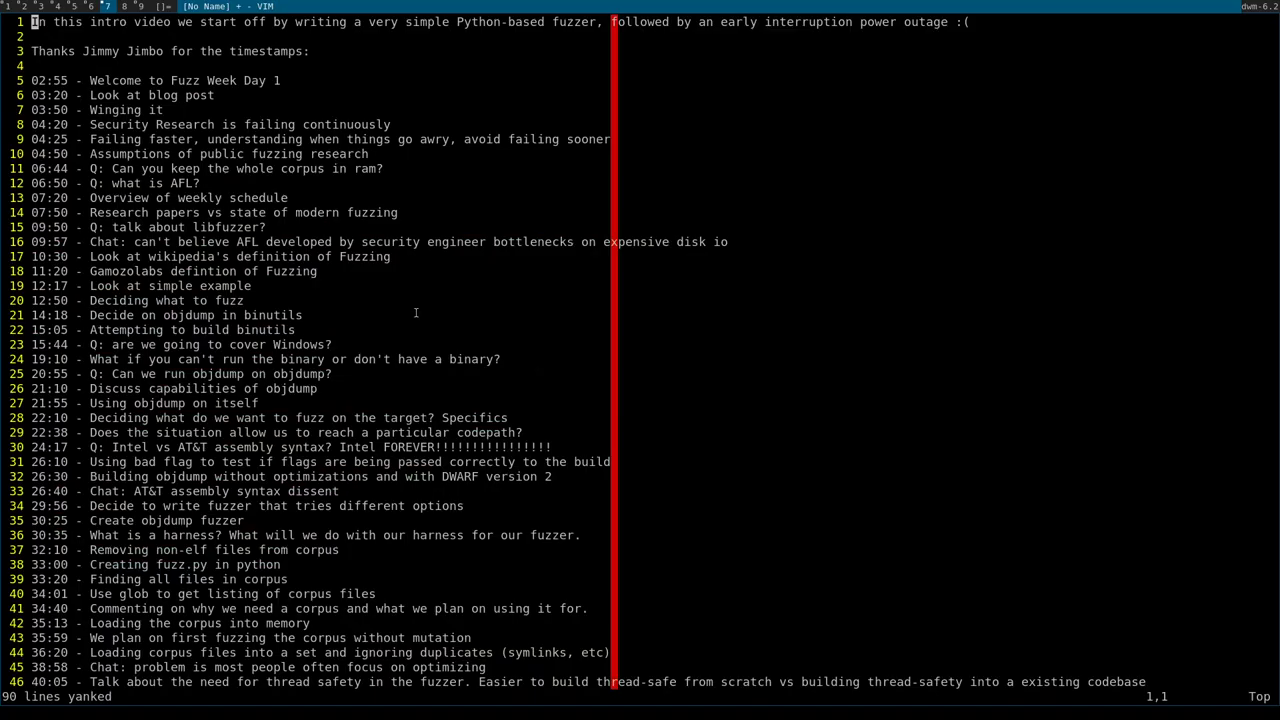
key(j)
key(i)
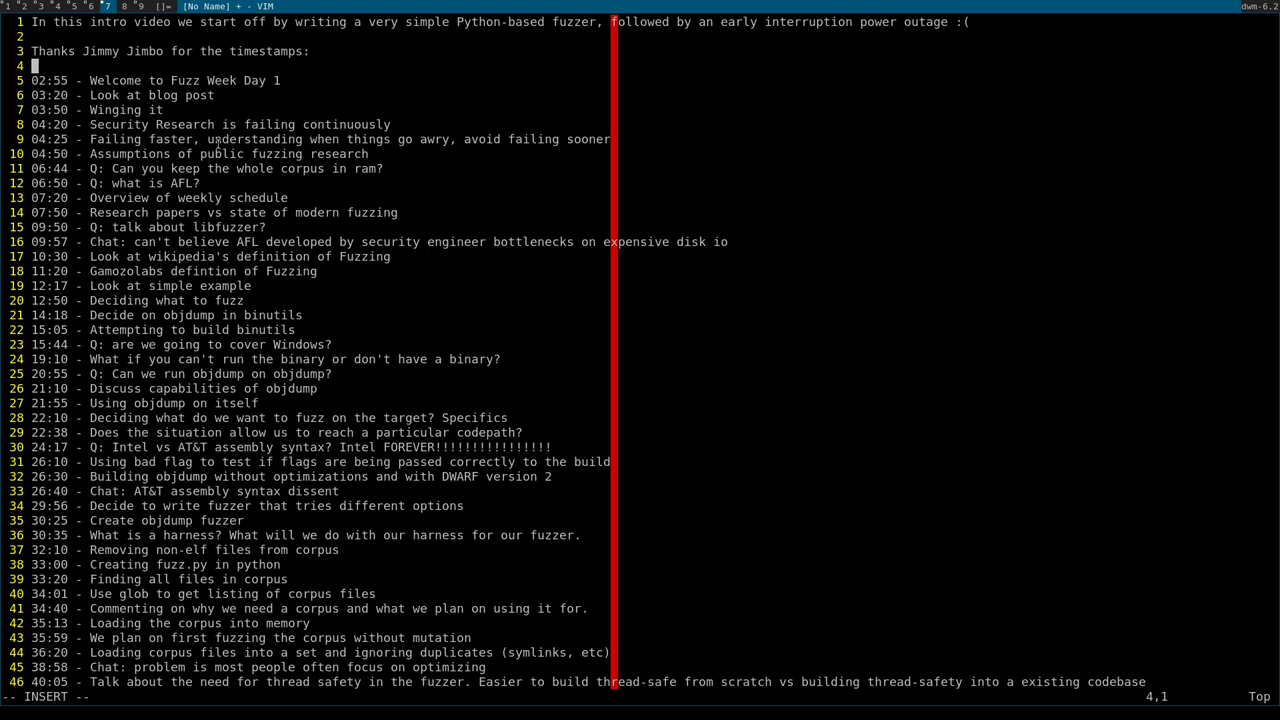
key(Return)
text(00:00 S)
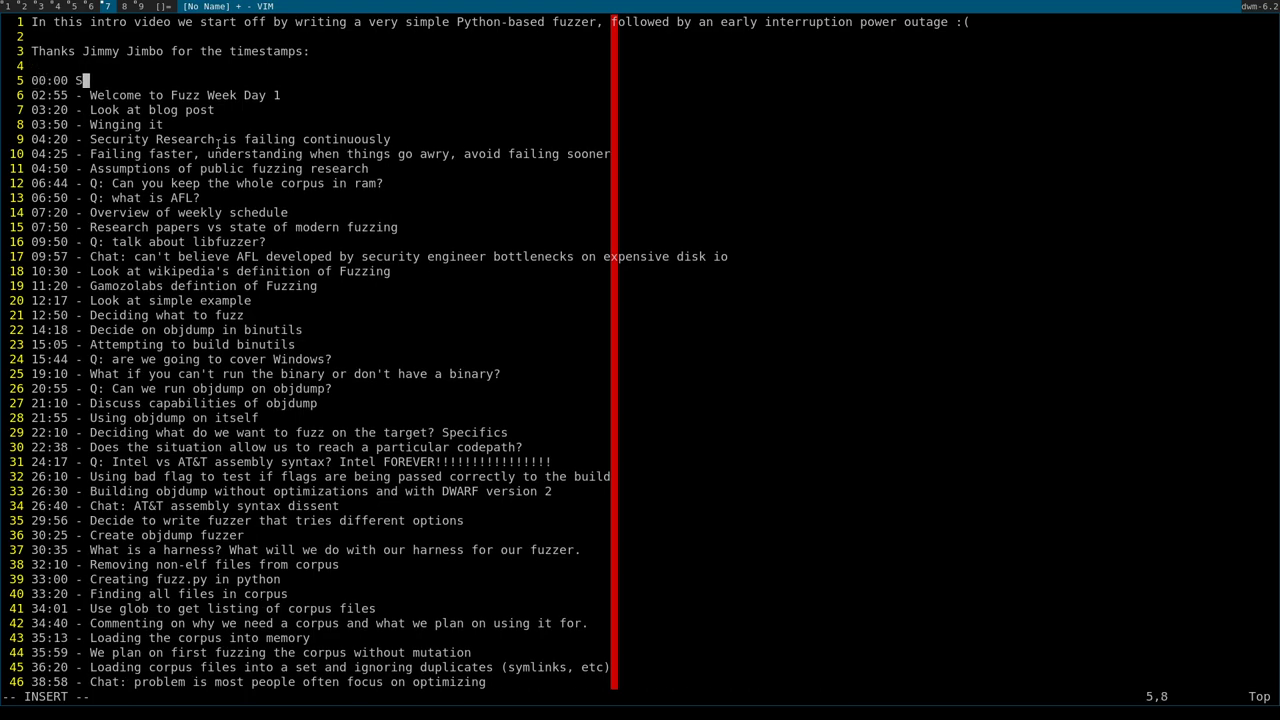
text(tart)
key(Escape)
Replace " - " with a single space in all lines from the 00:00 entry to the end
key(shift+v)
key(shift+g)
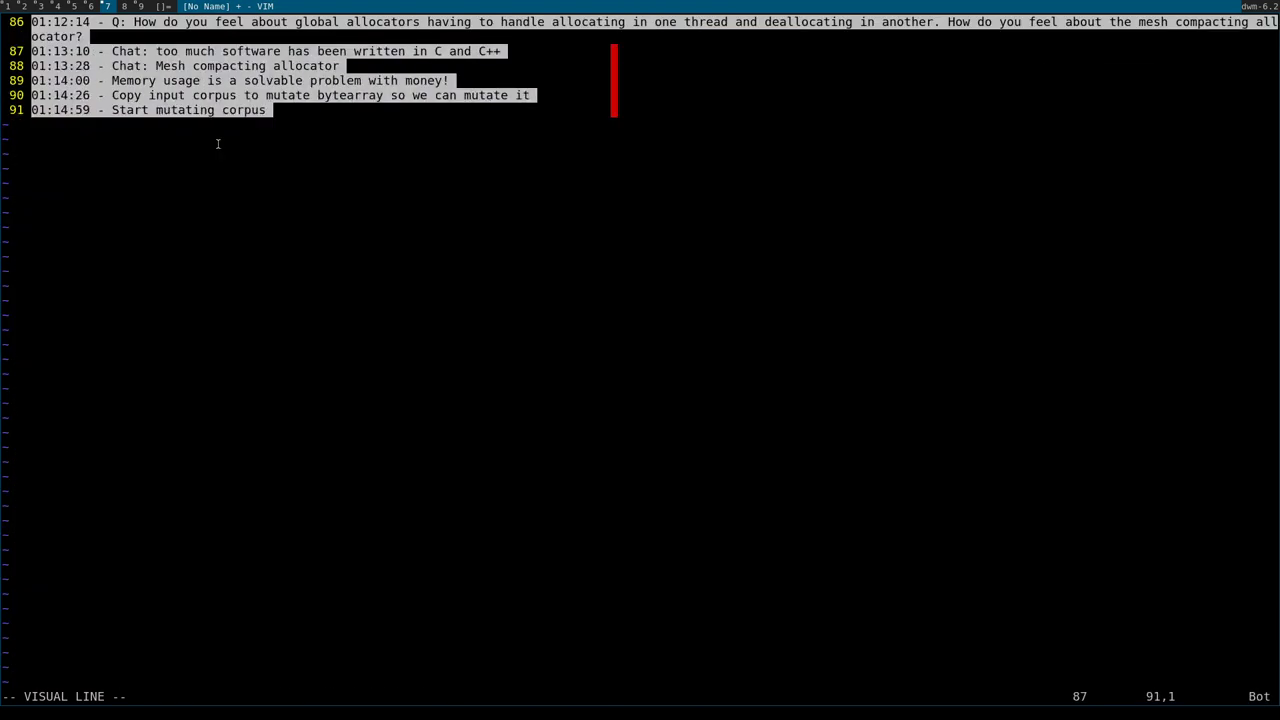
text(:s/ - )
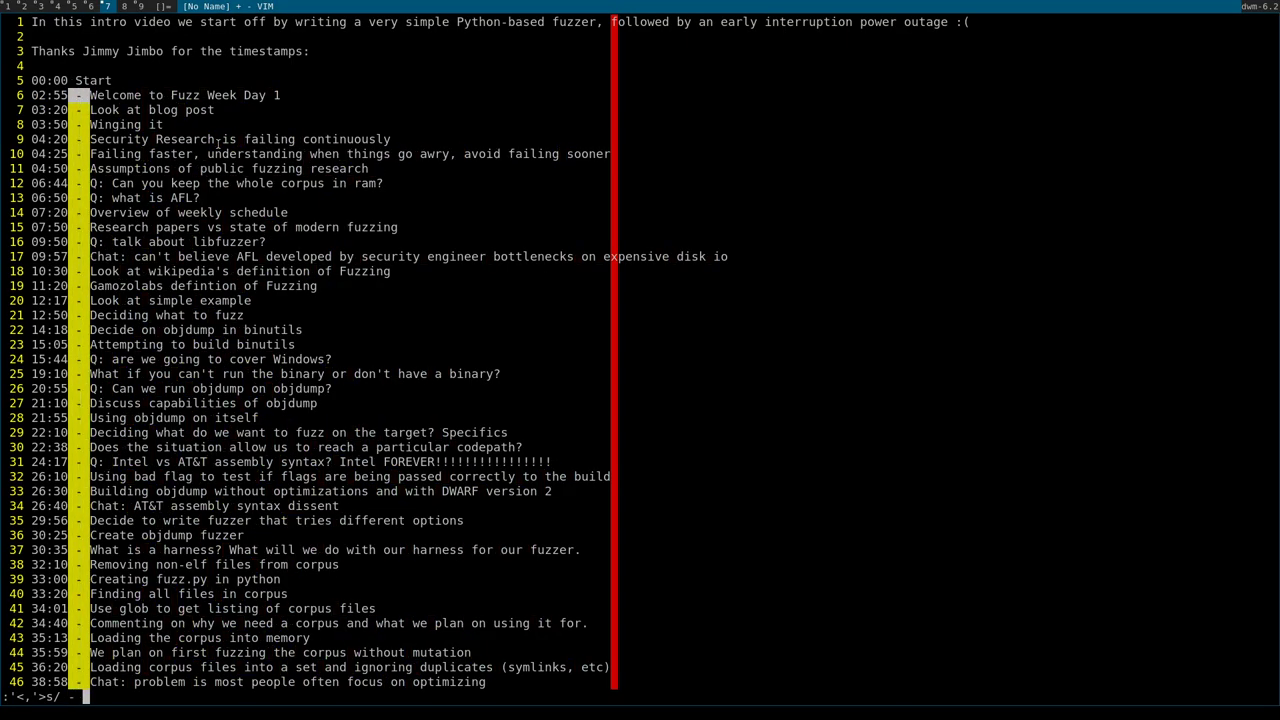
text(/ /g)
key(Return)
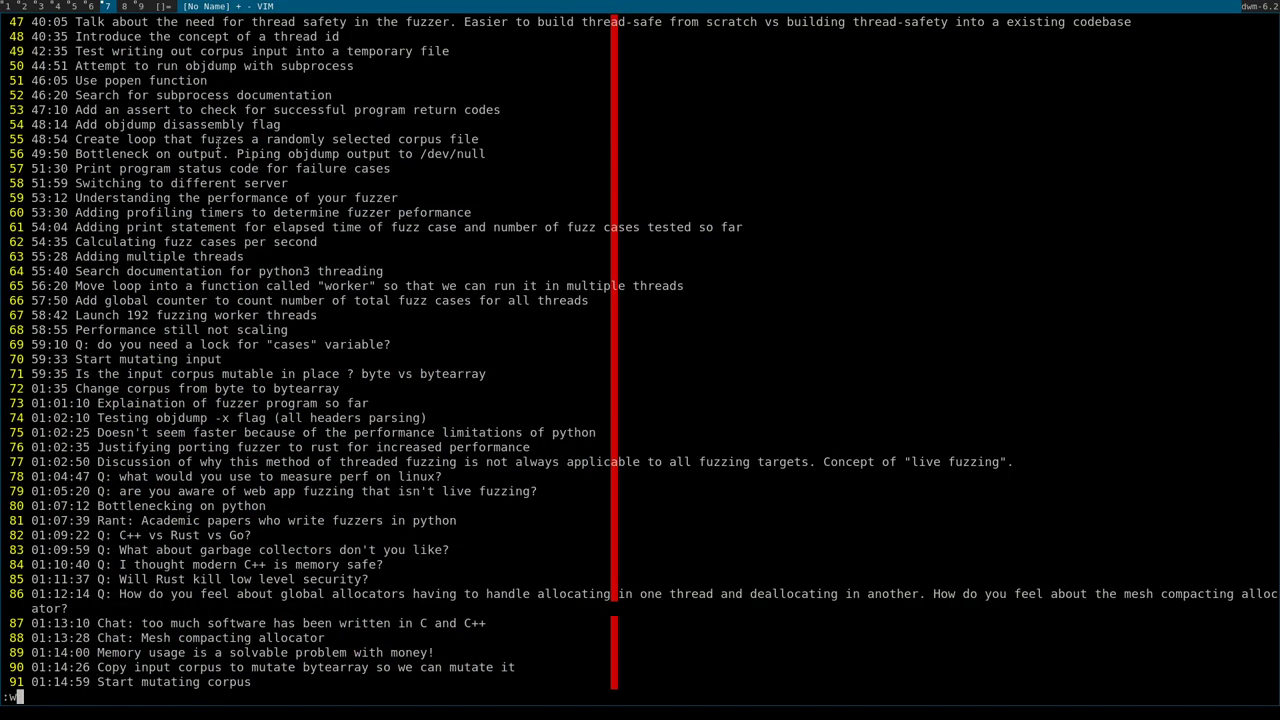
Copy the entire reformatted text, including the intro and the 00:00 entry, to the clipboard
key(g)
key(g)
key(j)
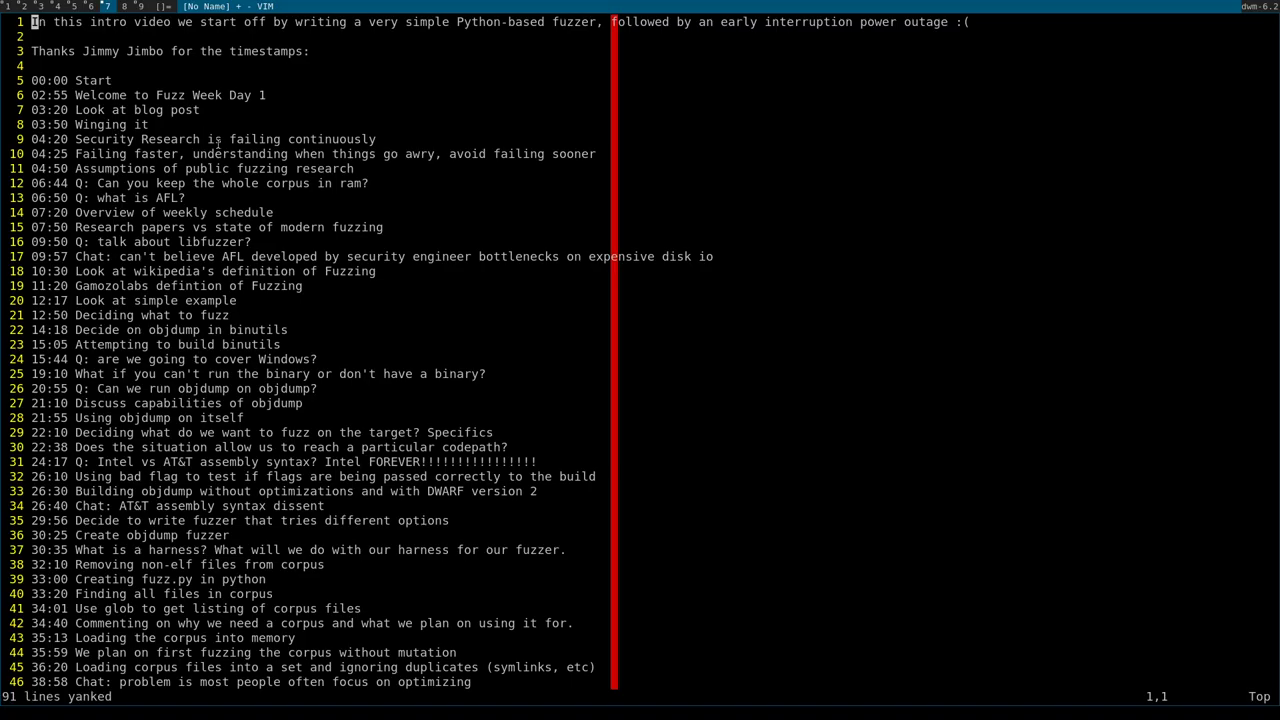
Switch to YouTube Studio, reset the page zoom and replace the entire description with the reformatted text
key(alt+6)
scroll(575, 520, down, 5)
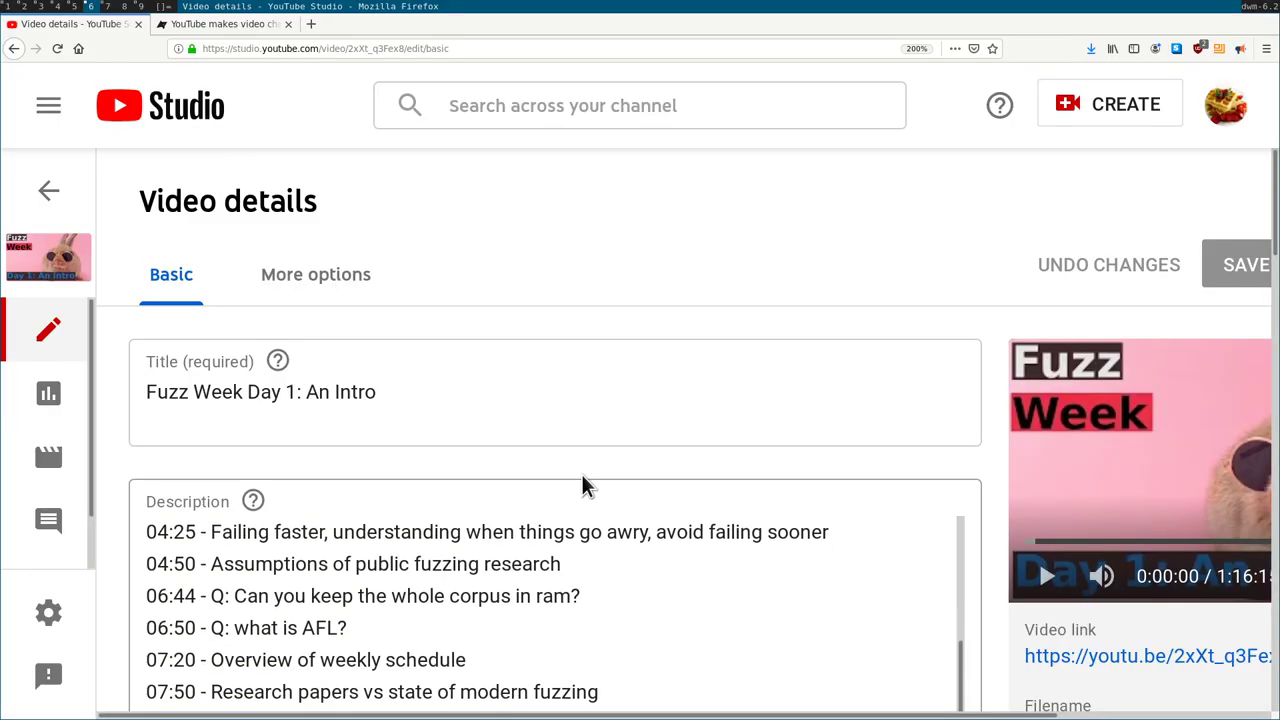
click(582, 473)
key(ctrl+0)
key(ctrl+a)
key(BackSpace)
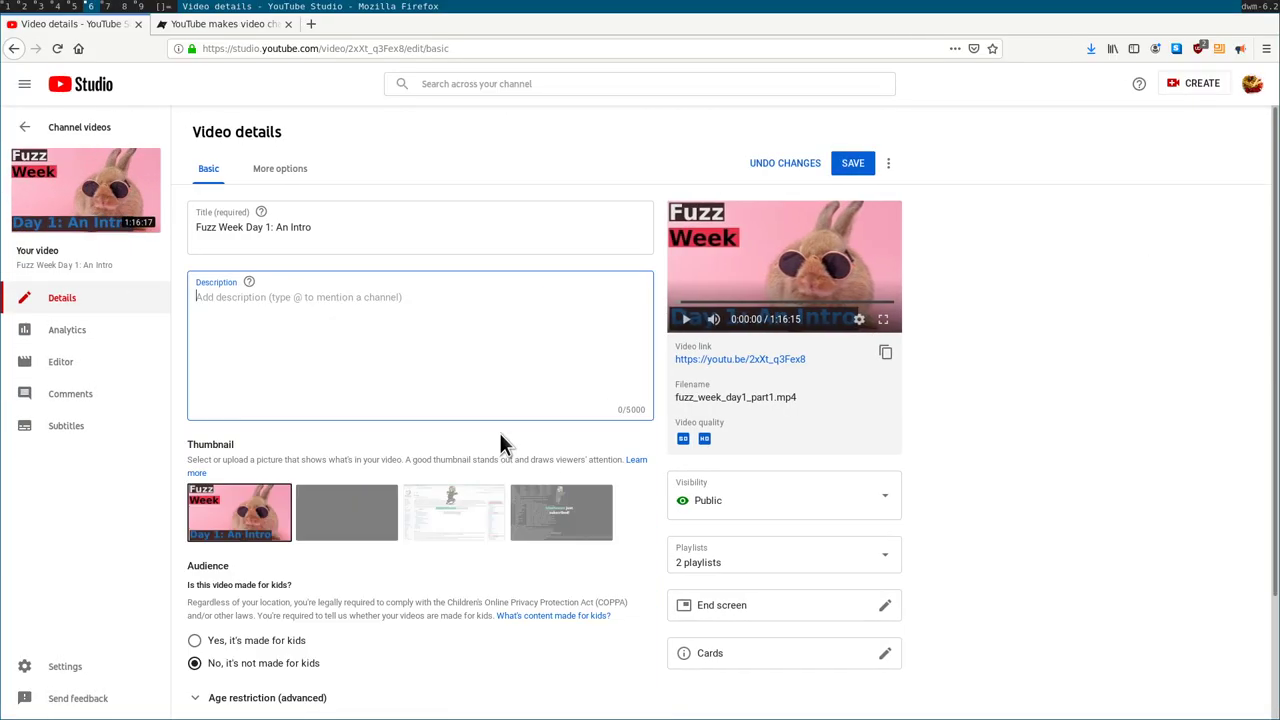
key(ctrl+v)
Review the pasted description and its character count, from the last timestamps back up to the intro text
scroll(574, 486, down, 3)
scroll(551, 462, up, 1)
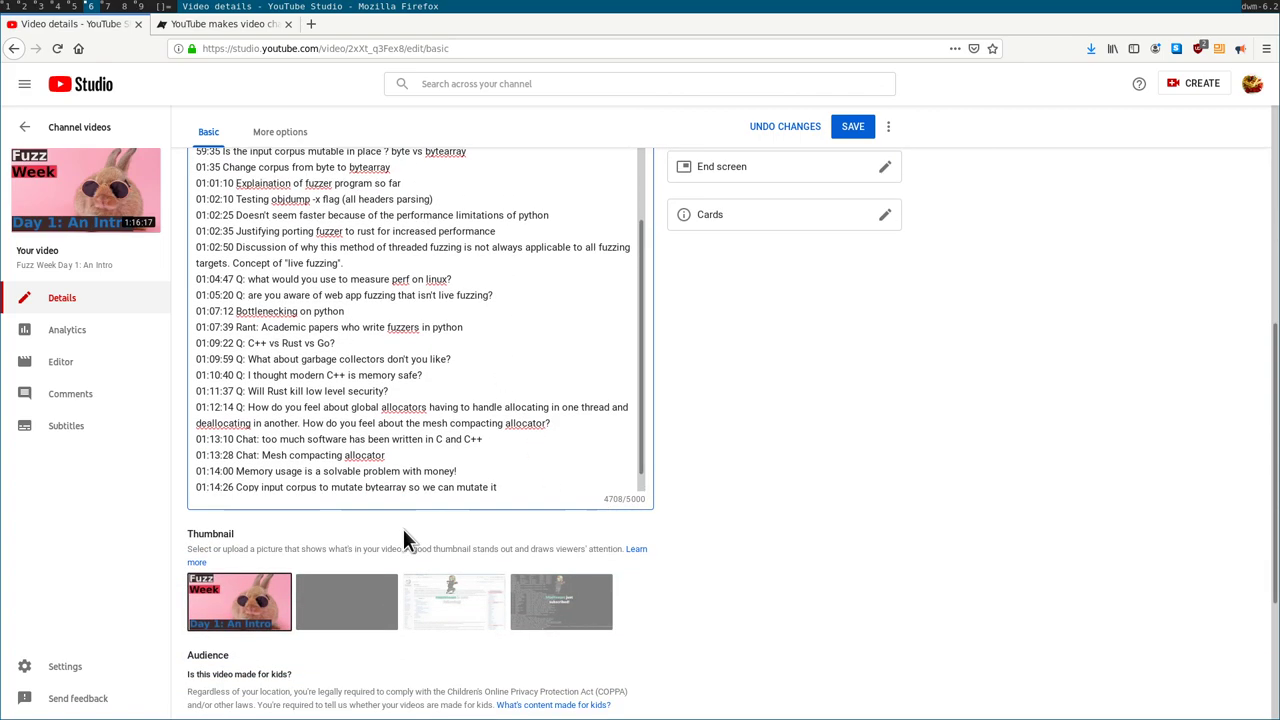
scroll(403, 537, down, 5)
scroll(829, 500, up, 4)
scroll(551, 357, up, 5)
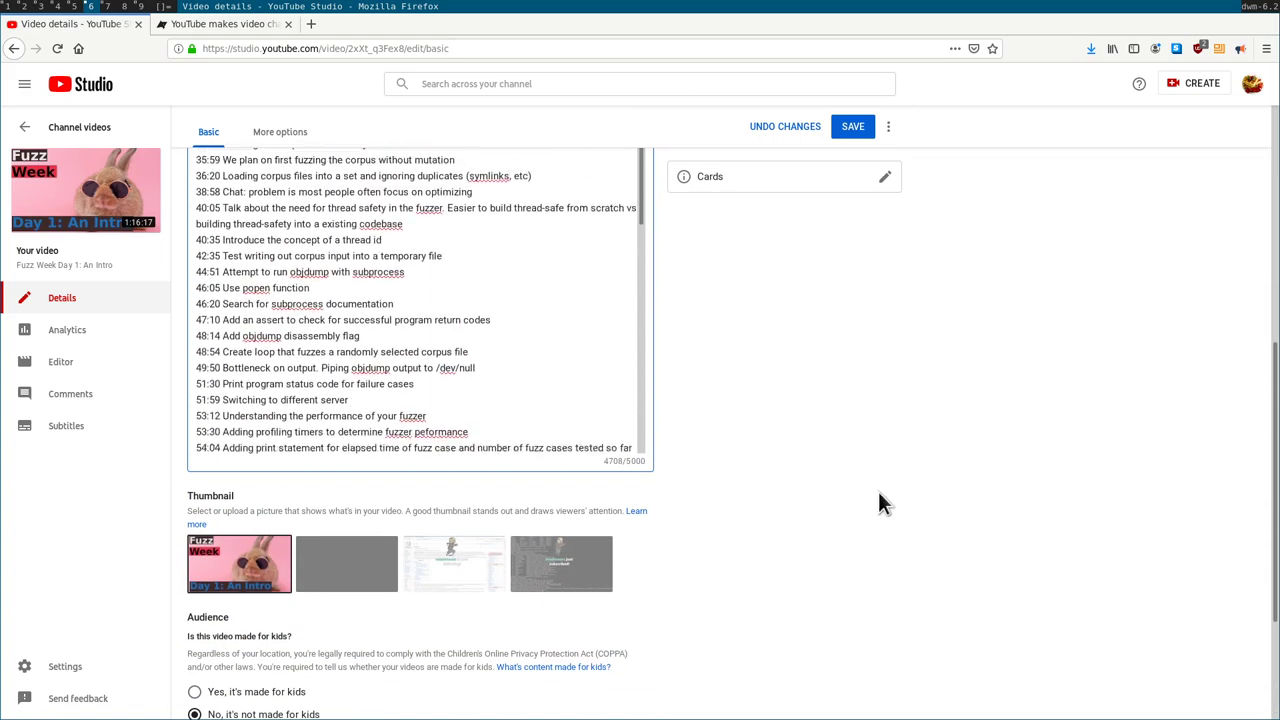
scroll(374, 429, up, 10)
scroll(1019, 450, up, 3)
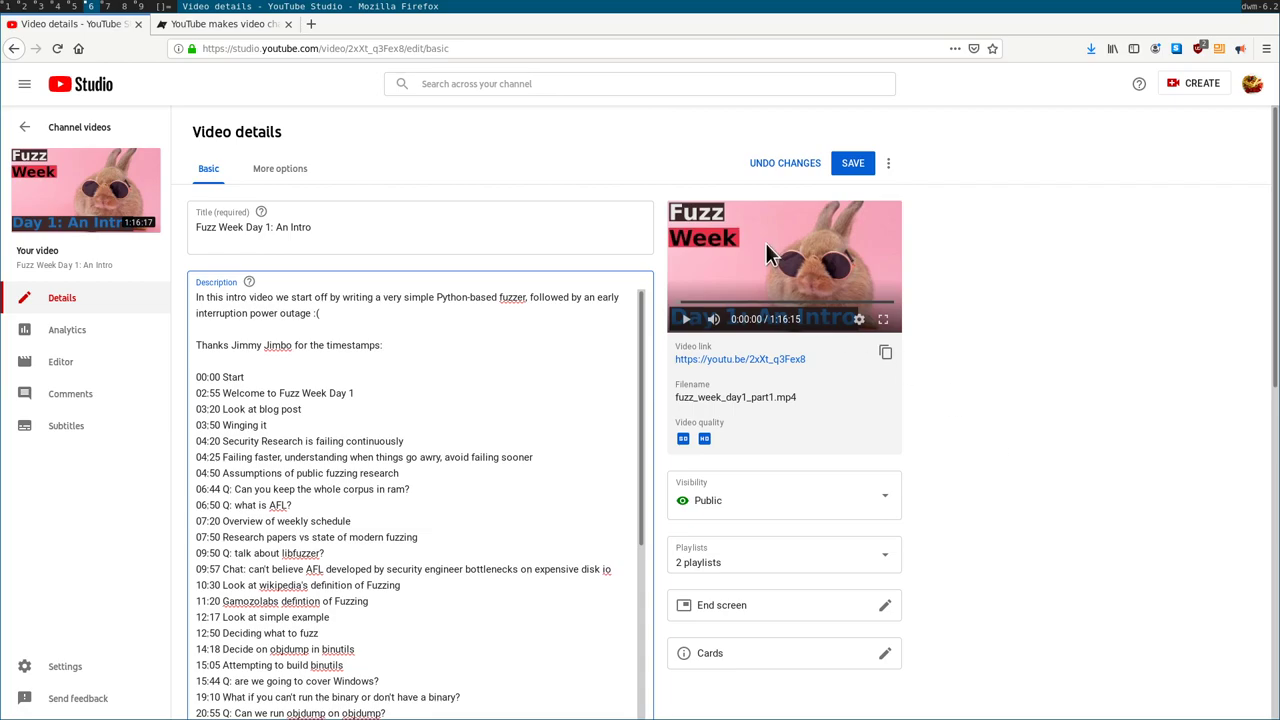
Save the updated video details and open the Fuzz Week Day 1 watch page from its video link, closing the Studio page
click(853, 163)
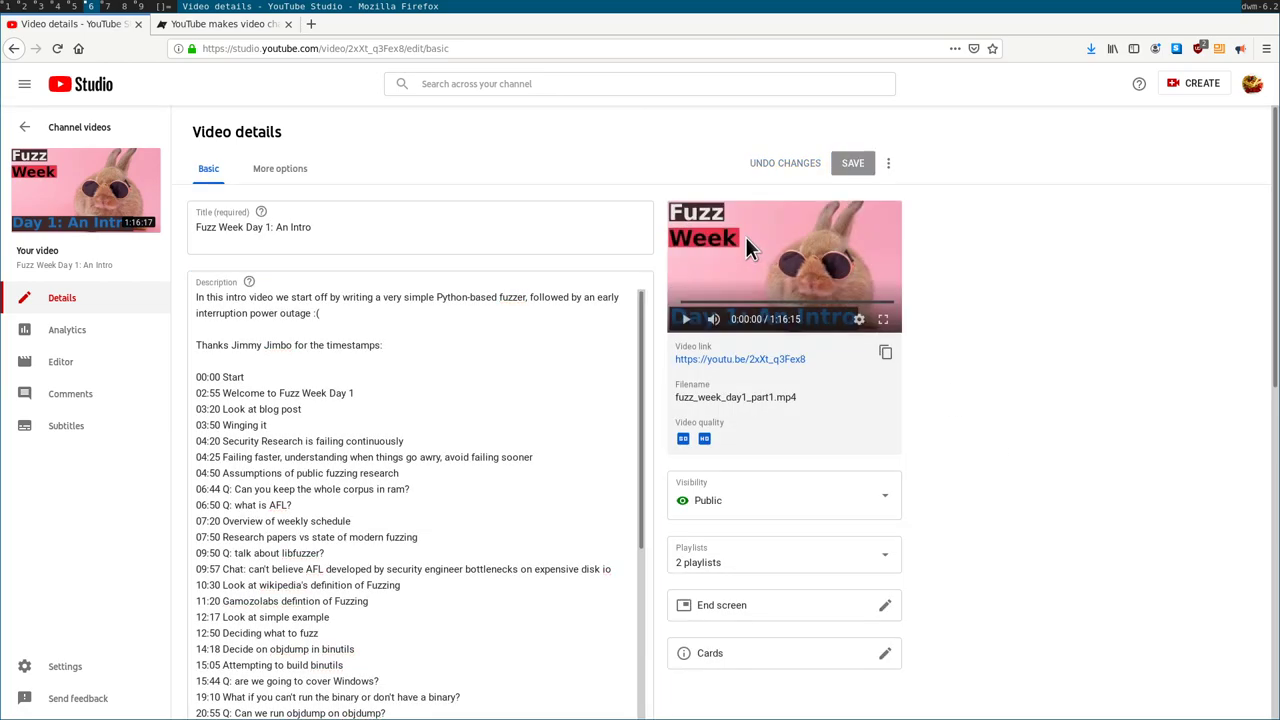
click(736, 364)
click(138, 23)
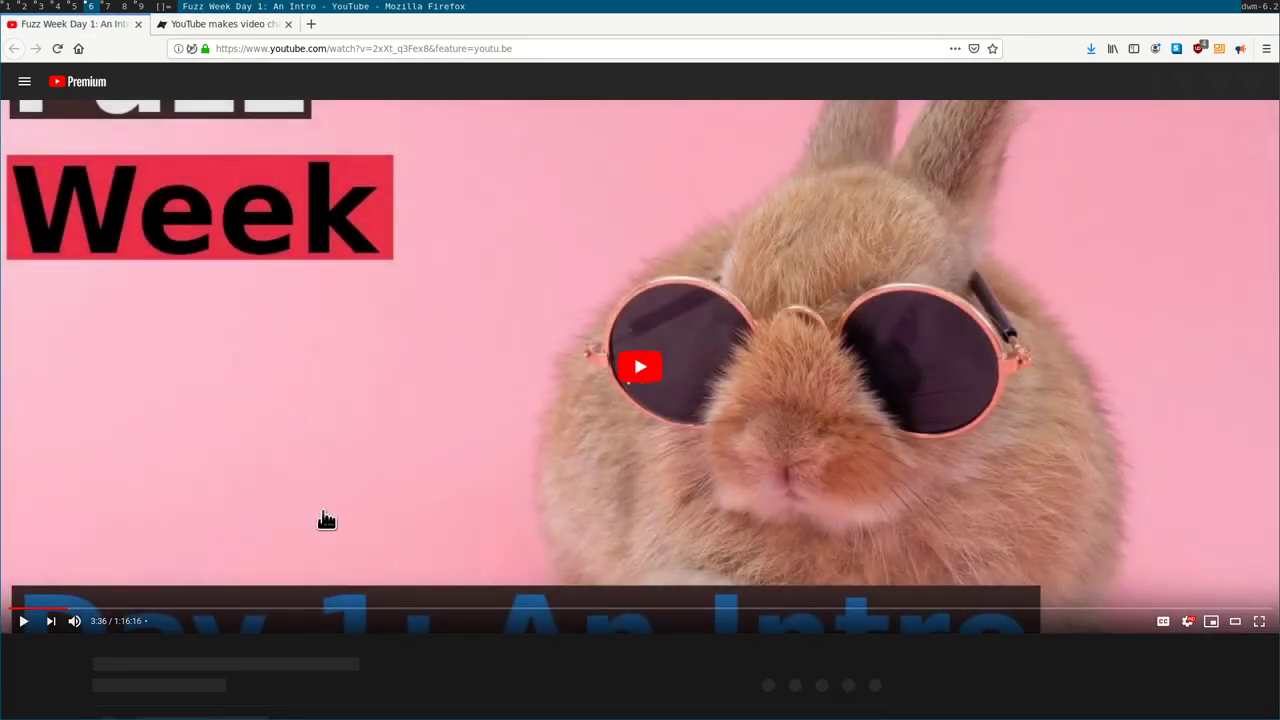
Expand the published description and test the 00:00 and 03:50 timestamp links
scroll(320, 554, down, 3)
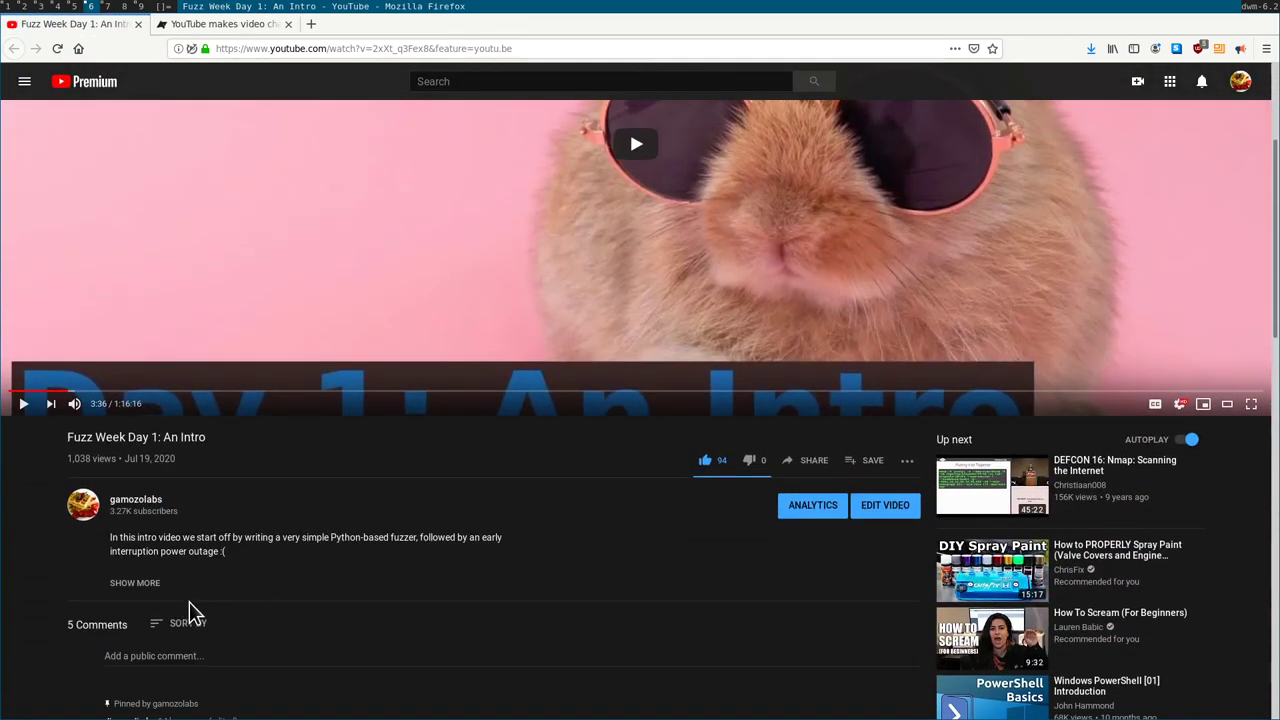
click(149, 585)
scroll(197, 565, down, 1)
click(130, 495)
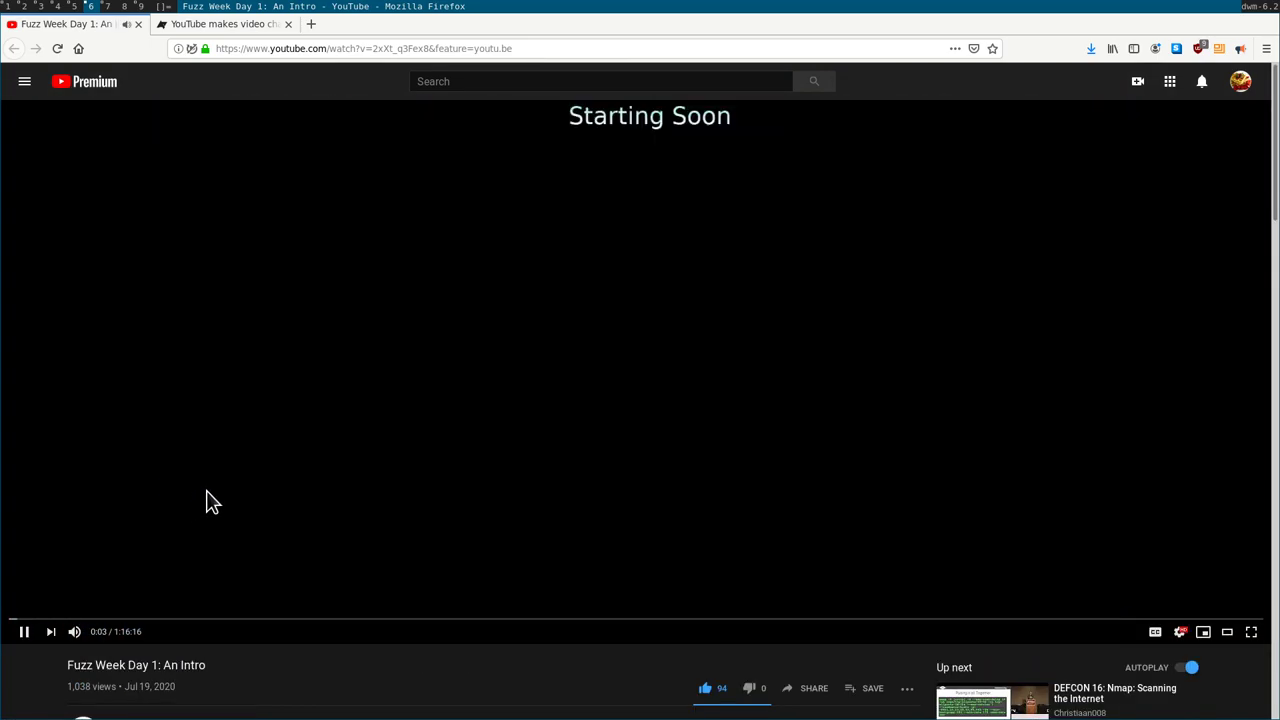
scroll(185, 672, down, 3)
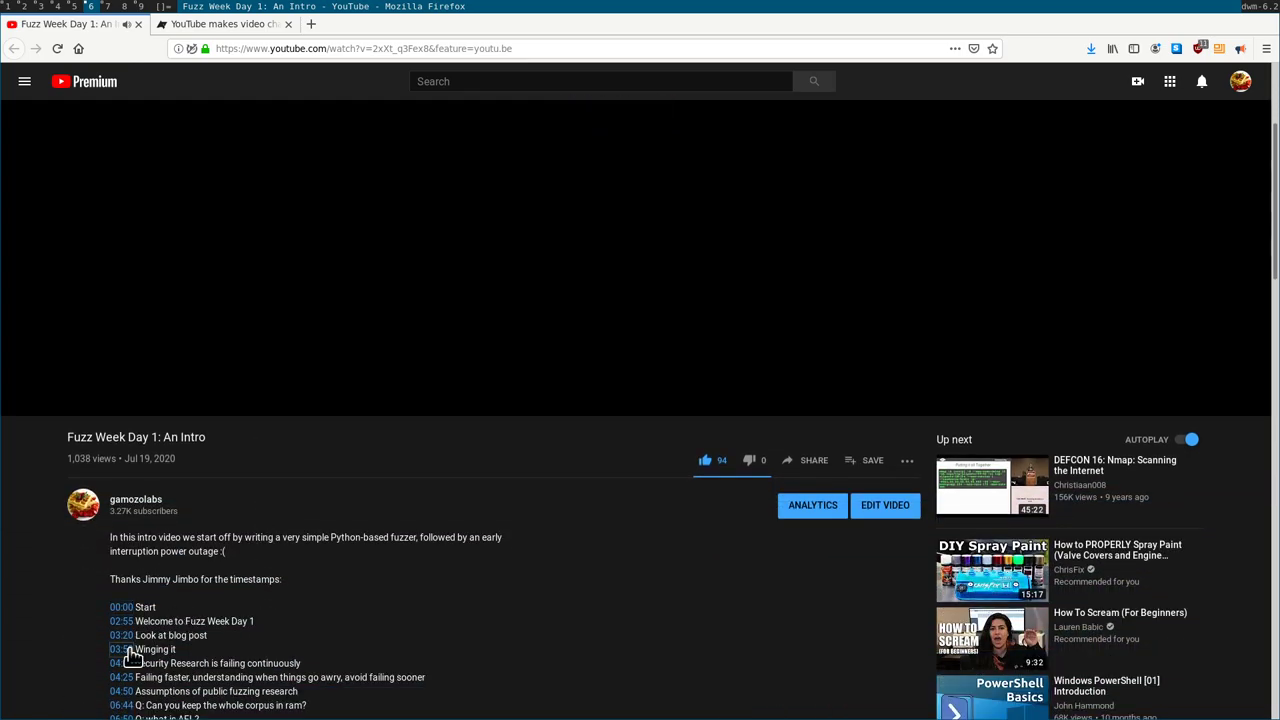
click(128, 650)
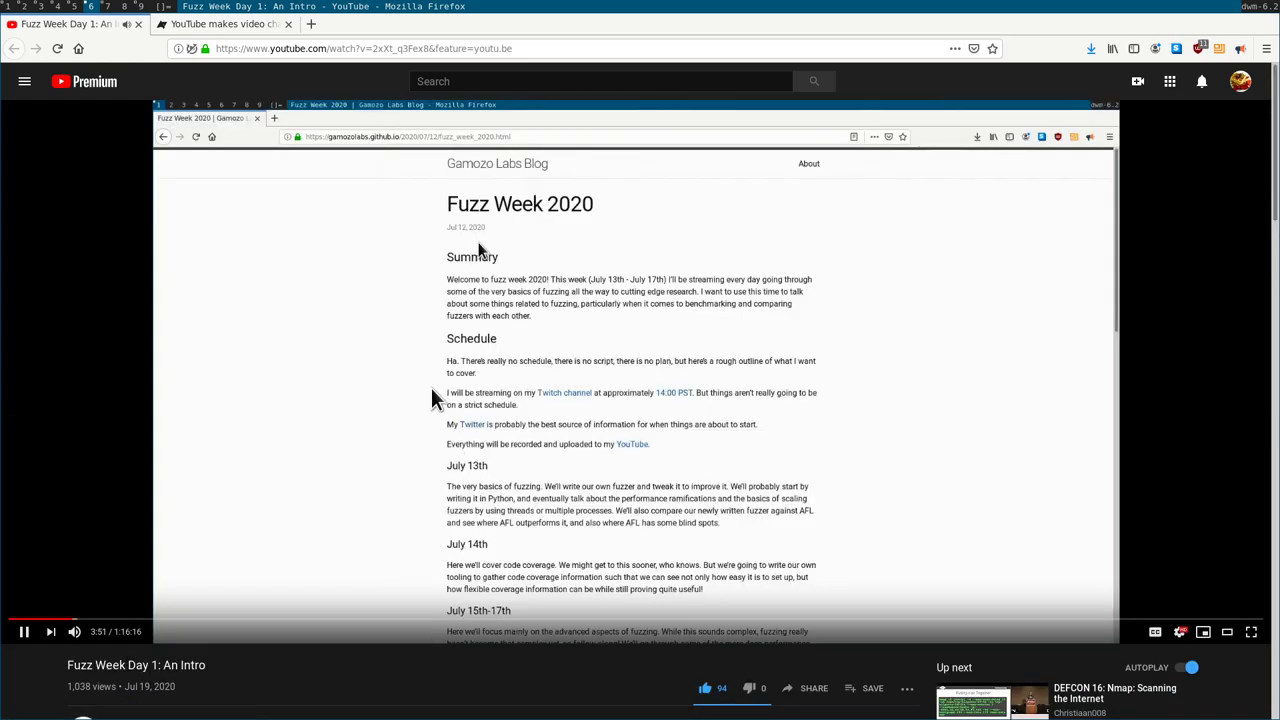
Review the published timestamp list through its last entry and the pinned comment beneath it
scroll(437, 420, down, 5)
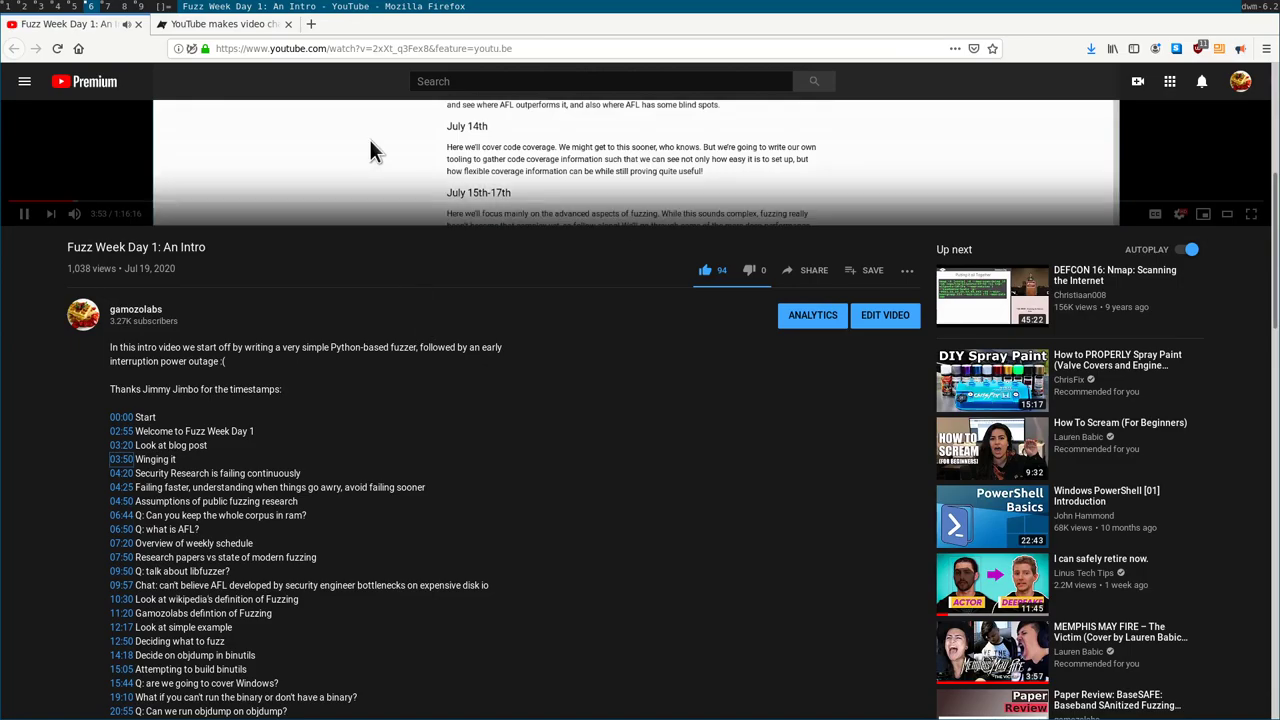
scroll(449, 486, down, 15)
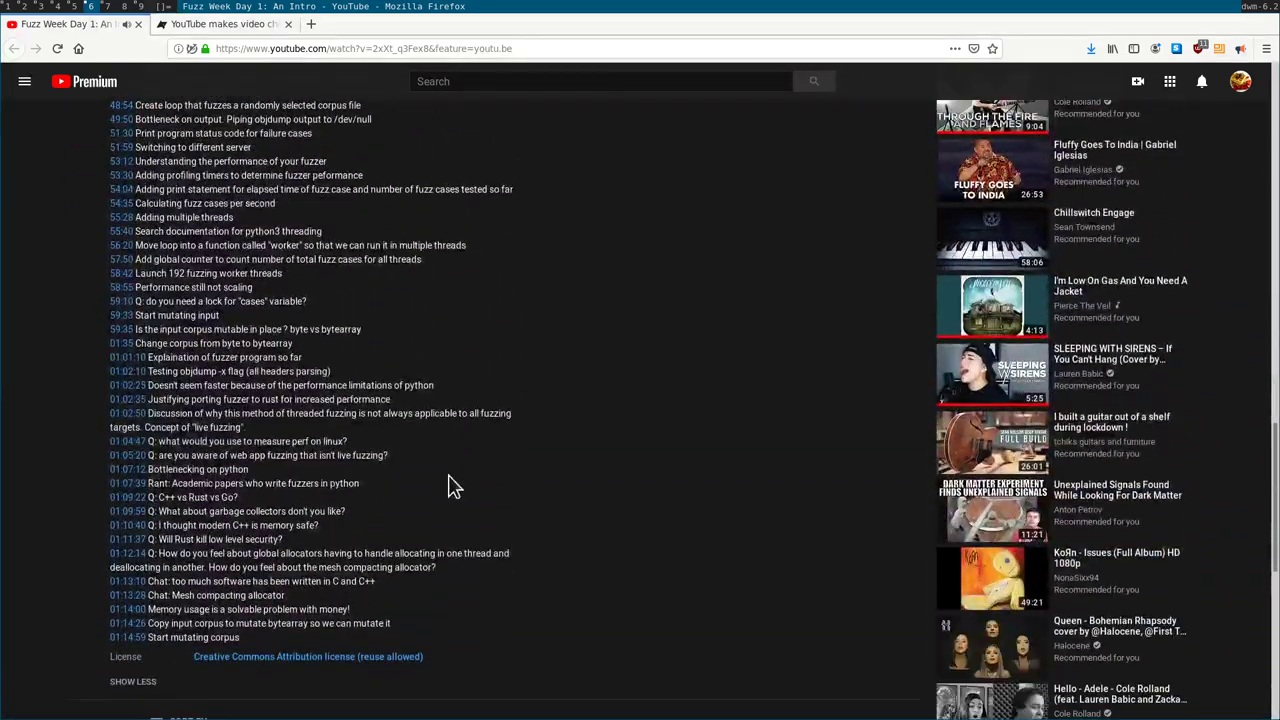
scroll(449, 486, down, 3)
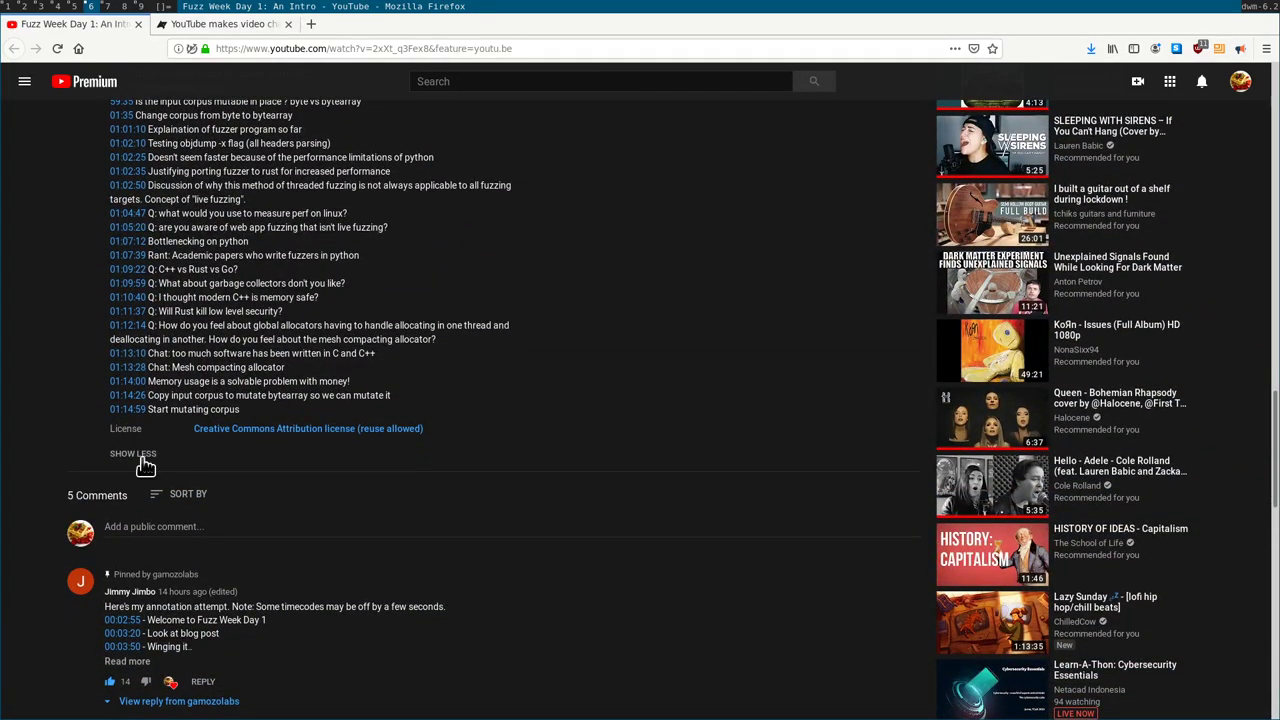
scroll(145, 465, down, 2)
scroll(400, 490, up, 20)
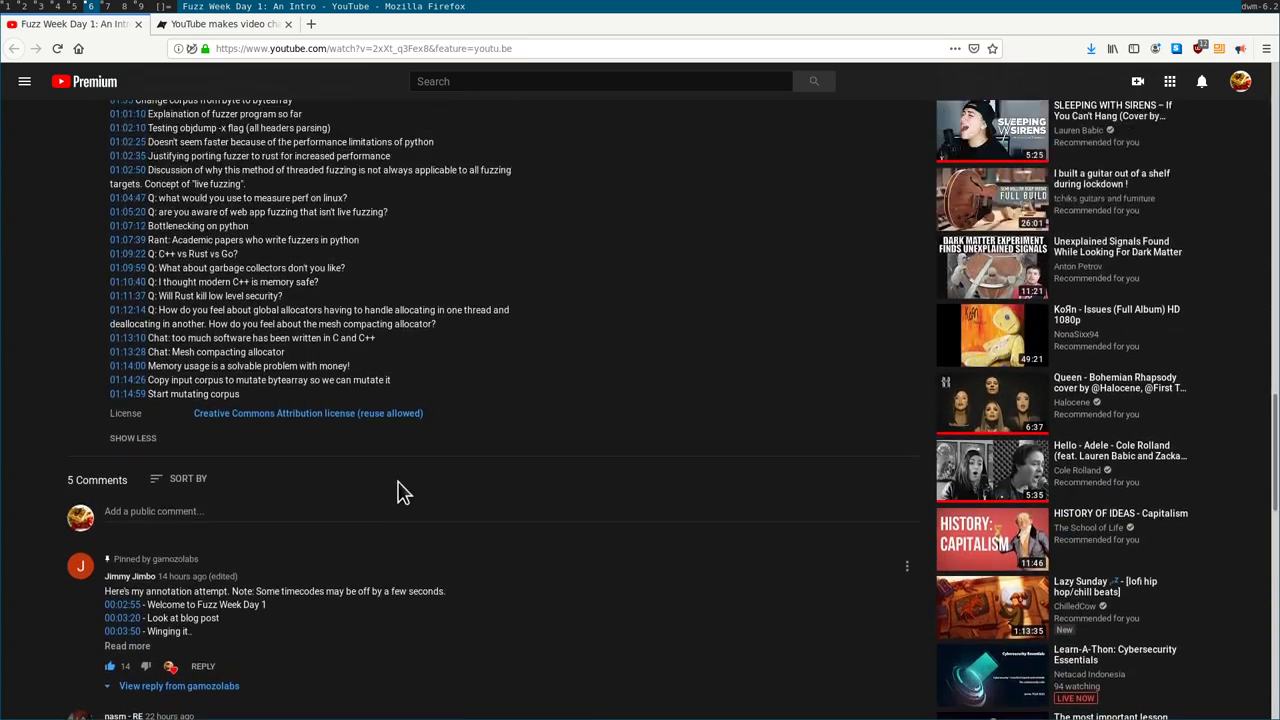
Reload the watch page and seek to about 51:23 to check the progress bar for chapters
scroll(400, 490, up, 5)
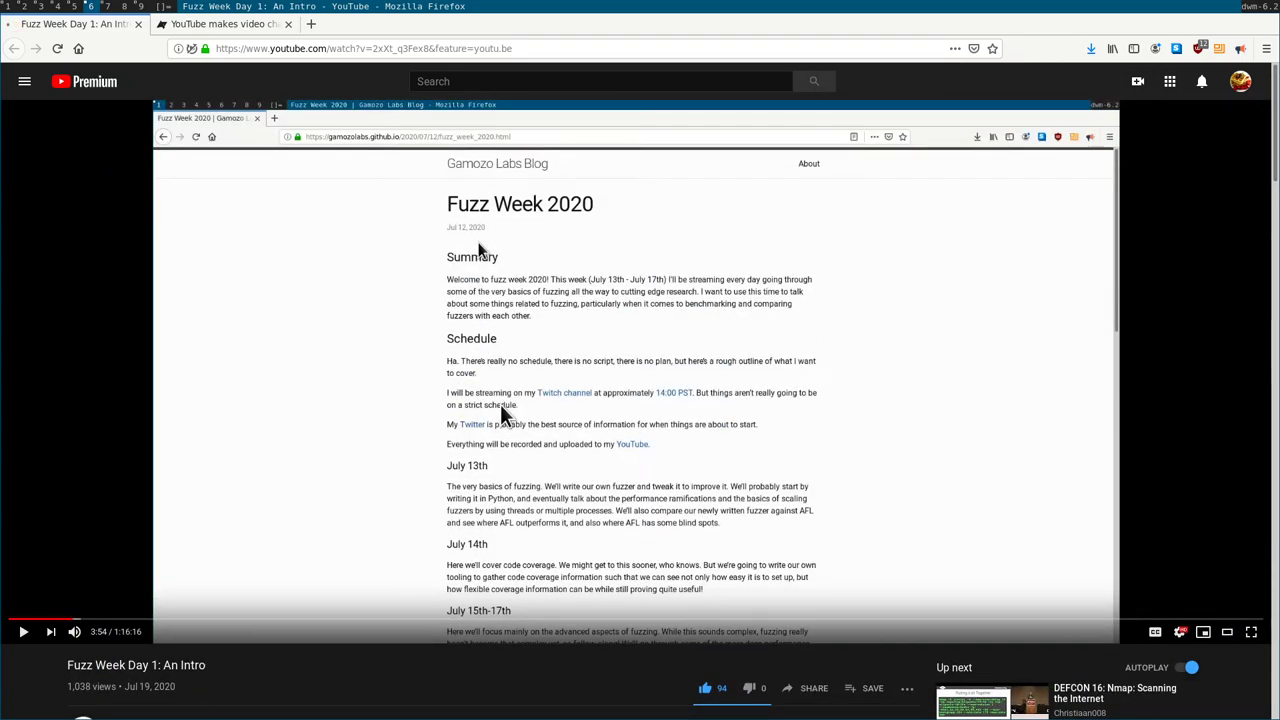
key(F5)
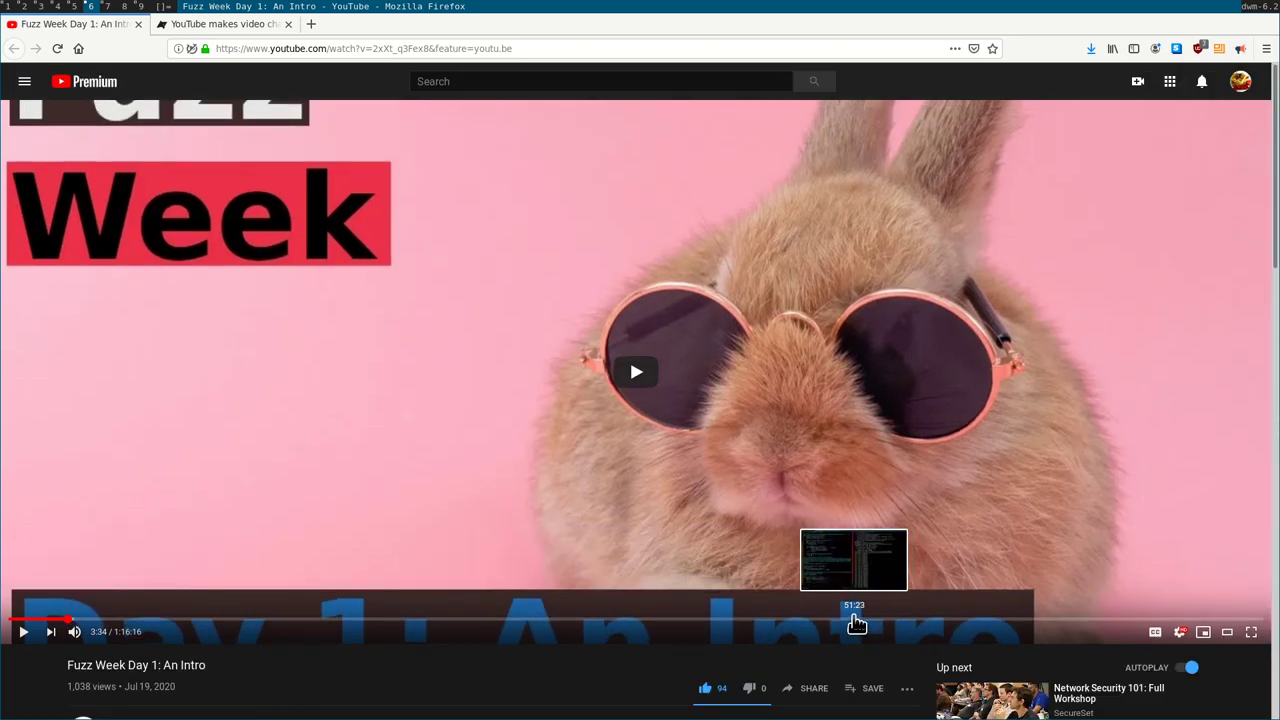
click(856, 622)
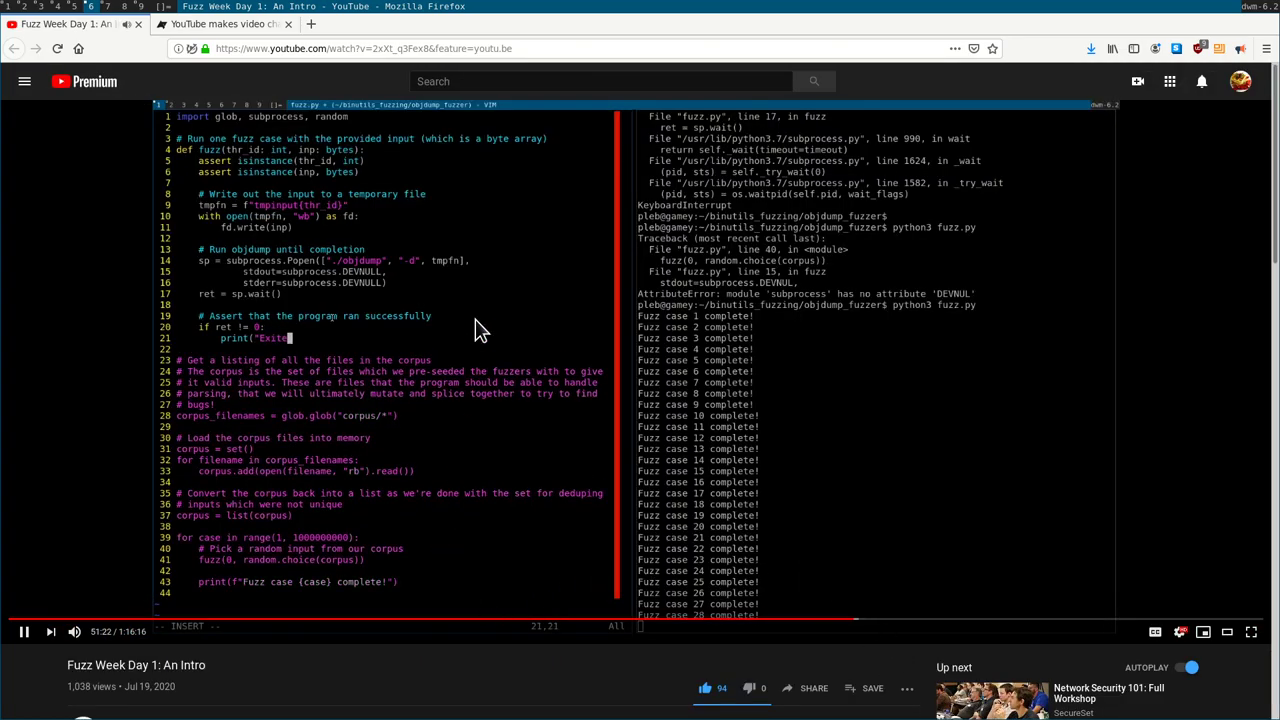
Compare the article's instructions on video chapters with the timestamp list in the published description
click(242, 24)
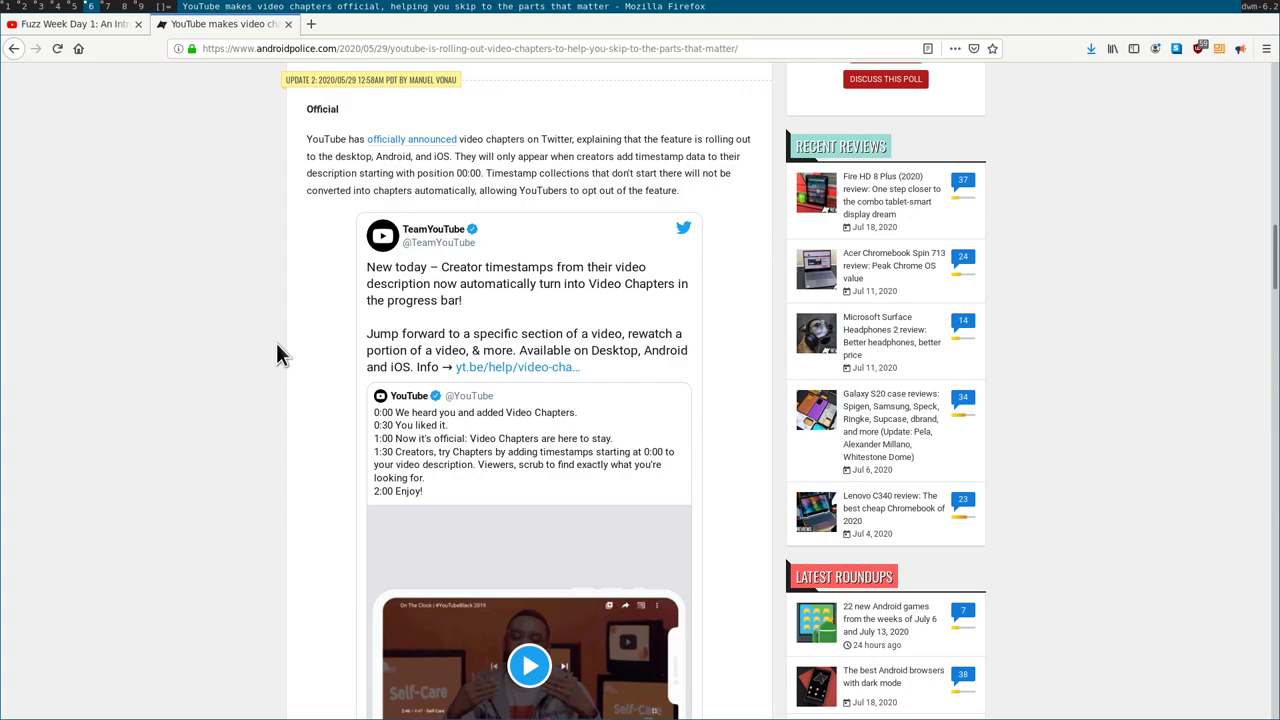
scroll(280, 355, down, 1)
click(78, 24)
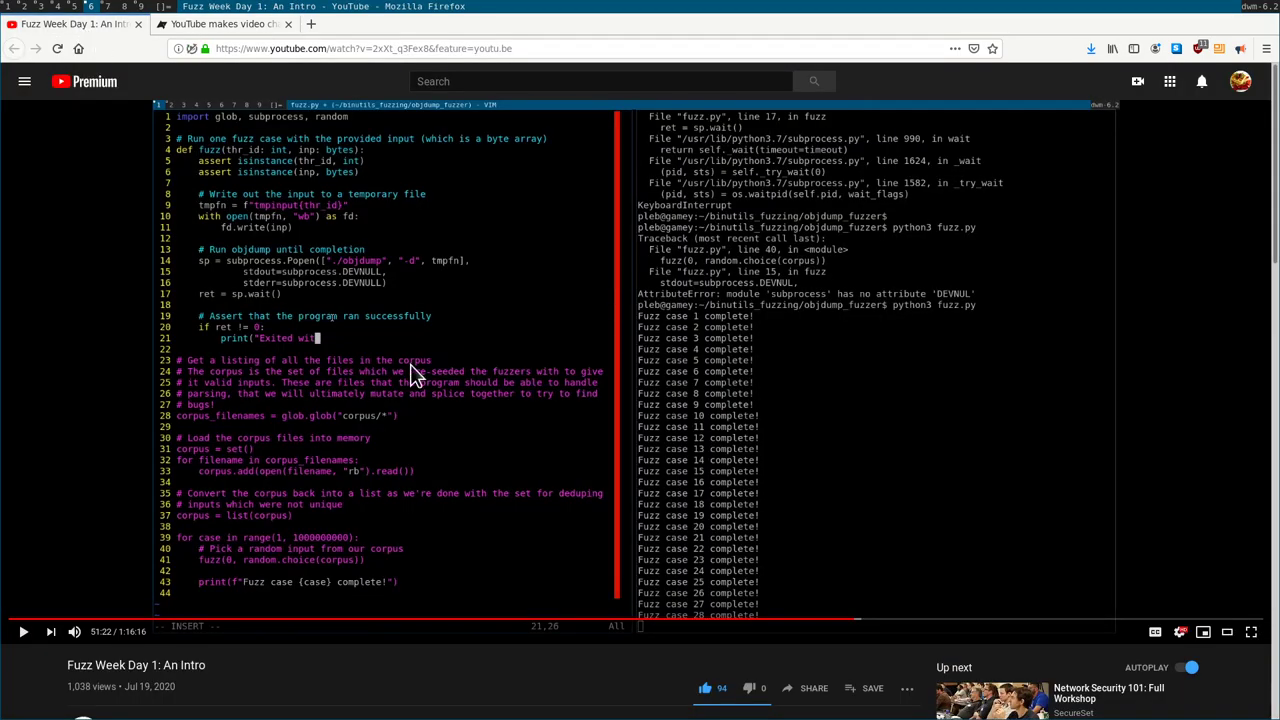
scroll(415, 375, down, 4)
click(128, 395)
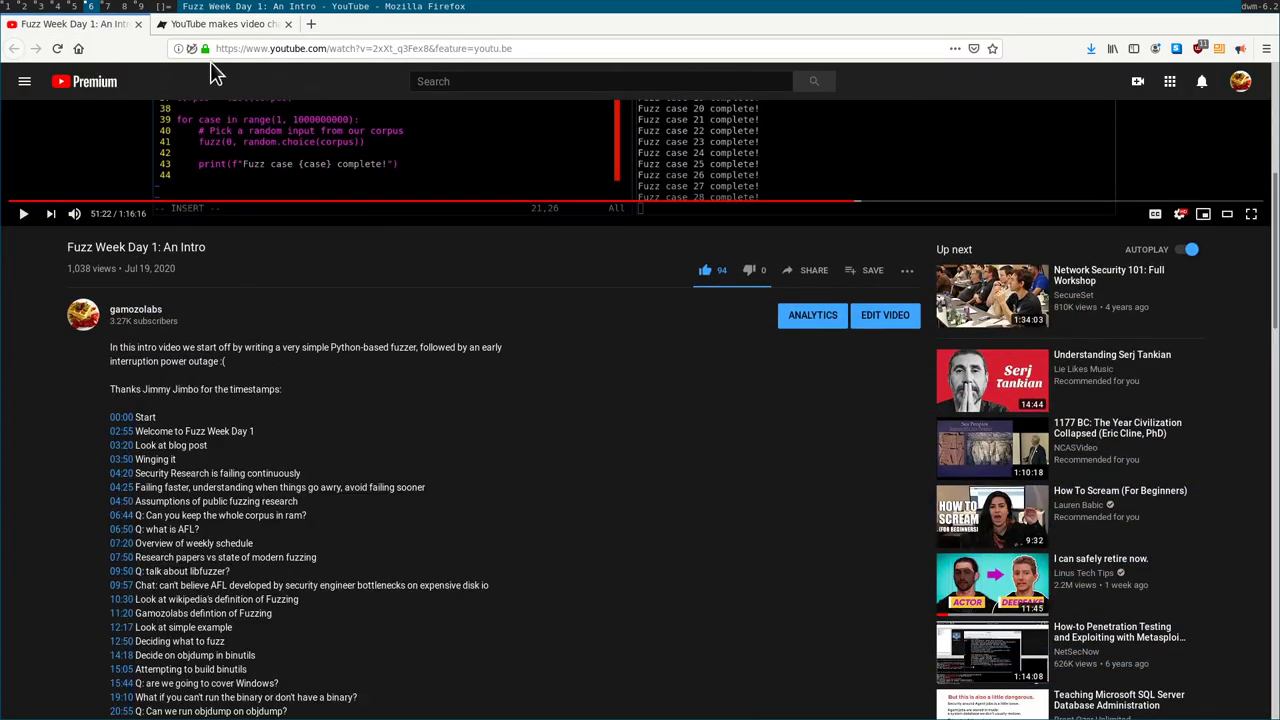
Open the quoted YouTube tweet about Video Chapters from the article, view it and close it
click(210, 24)
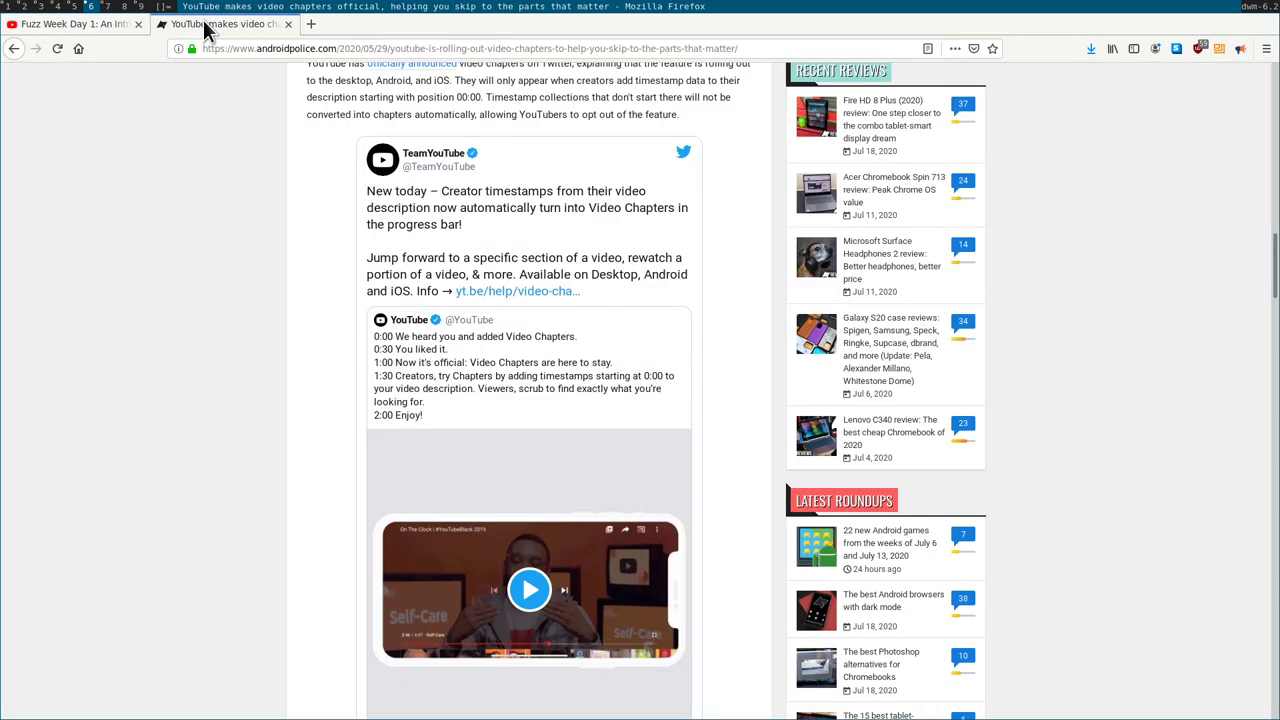
click(494, 362)
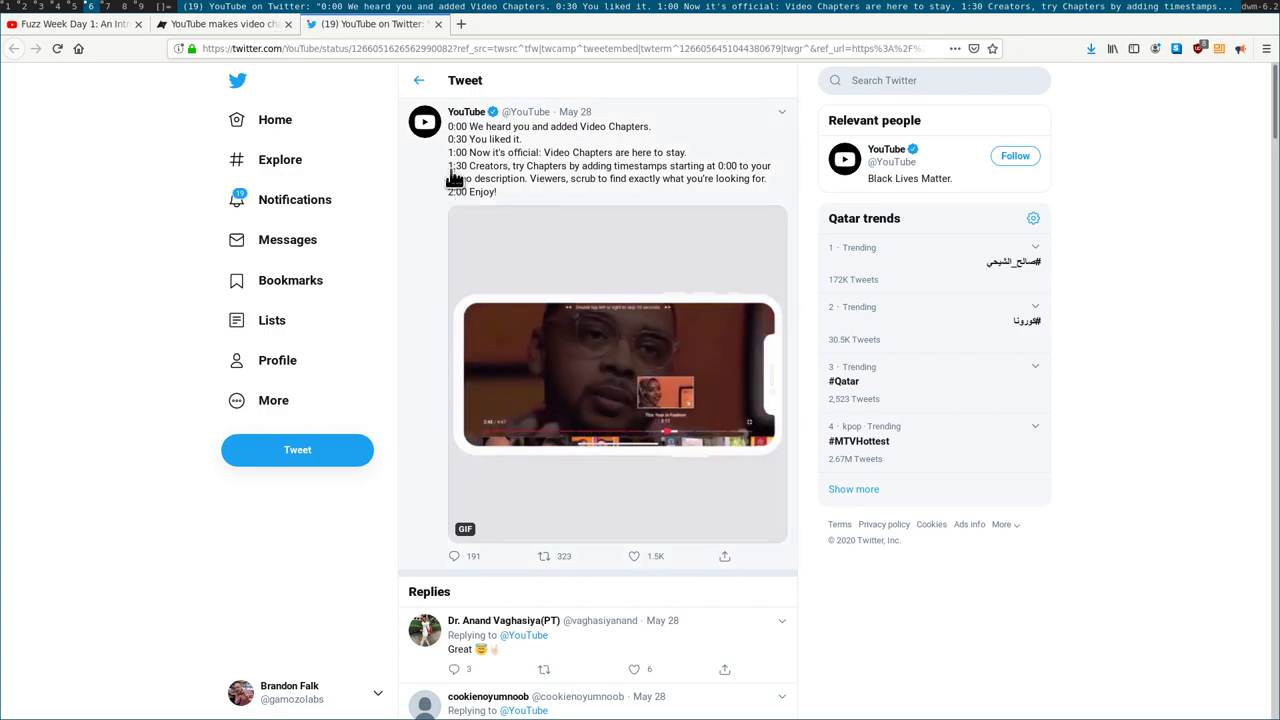
click(222, 23)
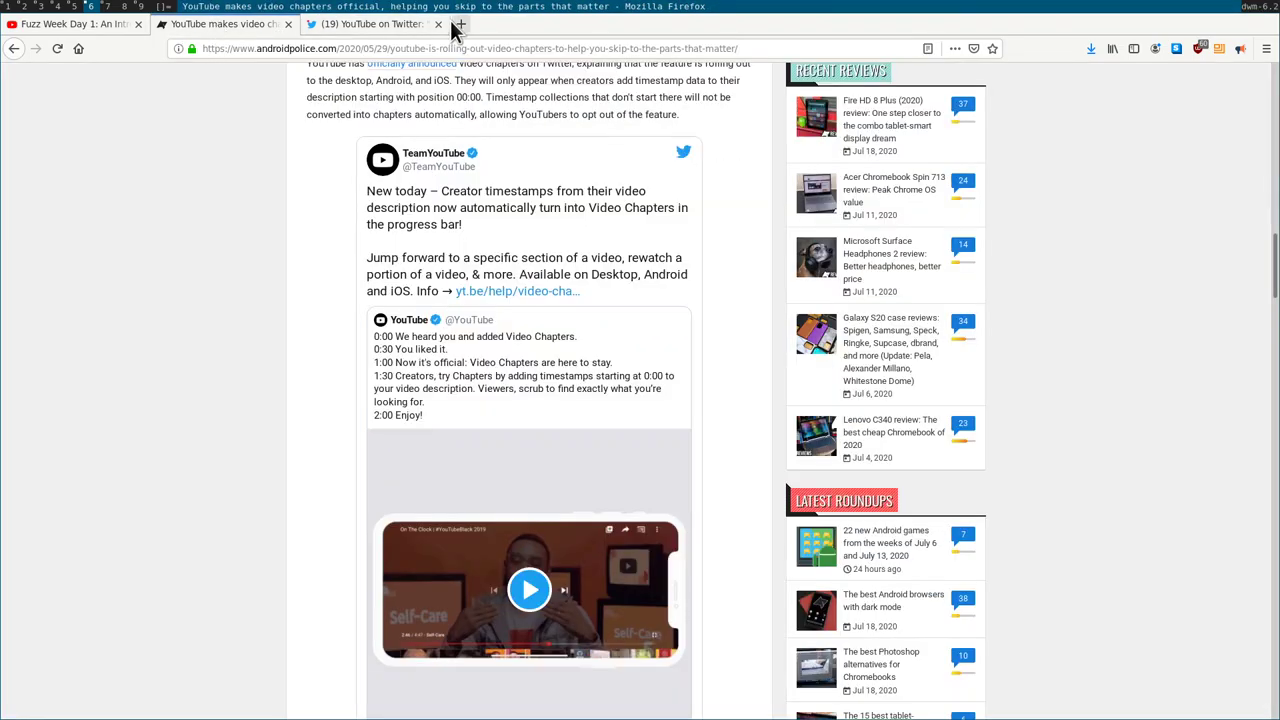
click(437, 23)
Open the help link in the TeamYouTube tweet and read the creator requirements for enabling video chapters
middle_click(470, 292)
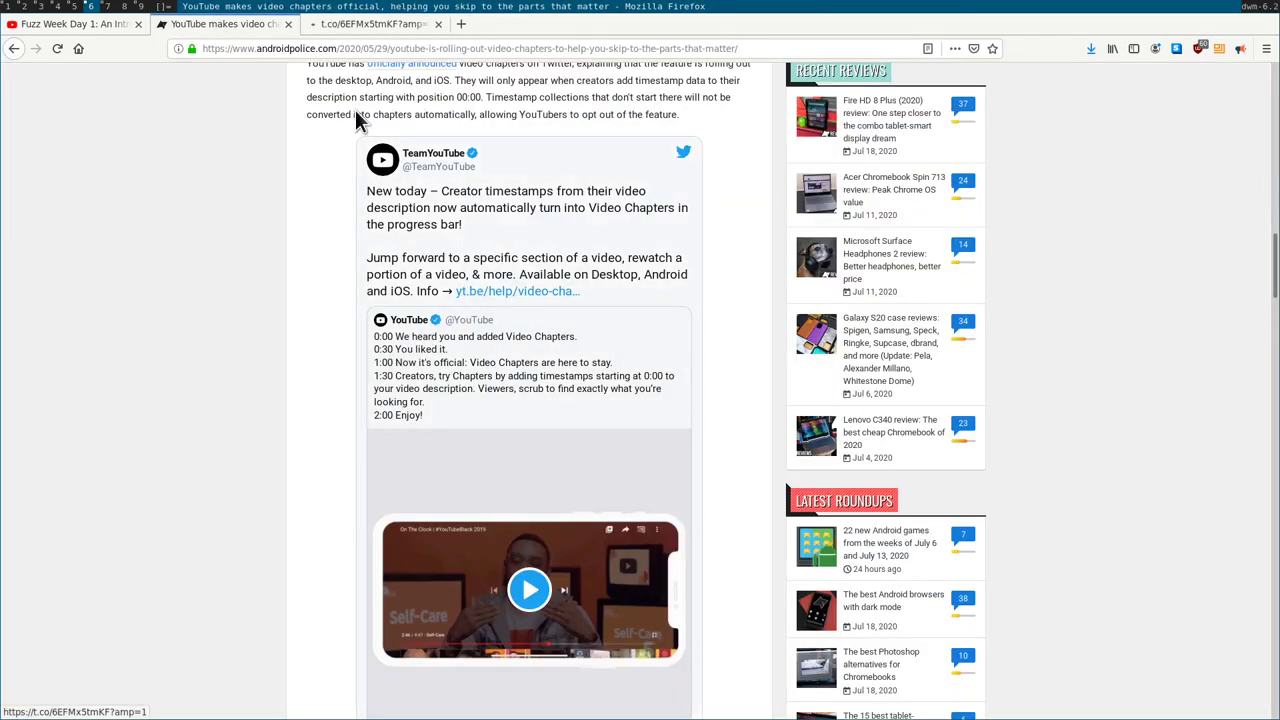
click(342, 24)
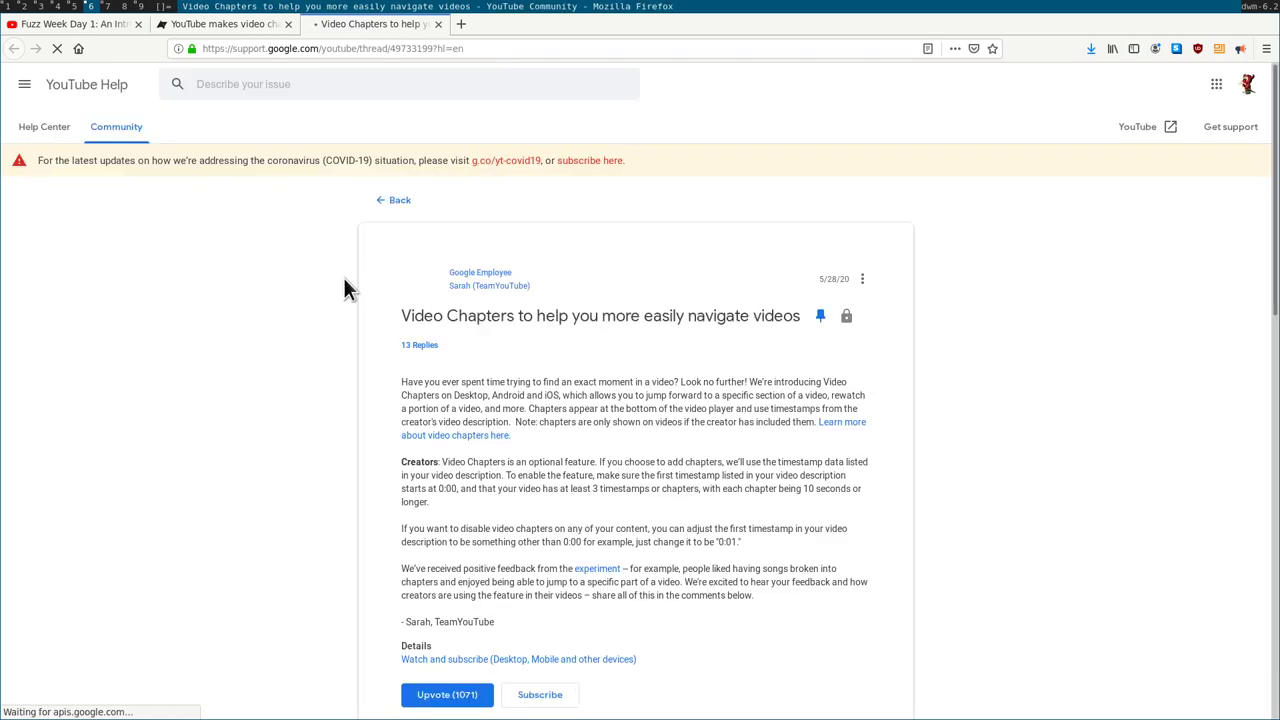
scroll(345, 290, down, 5)
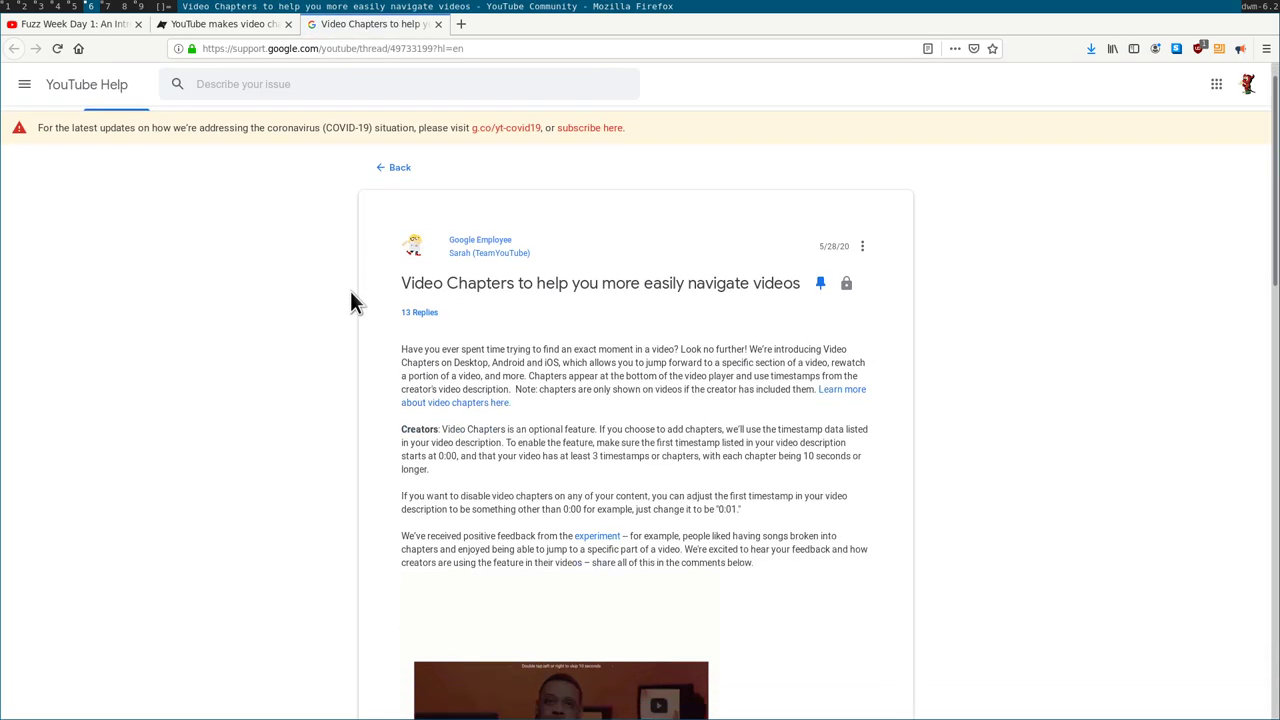
scroll(347, 290, up, 3)
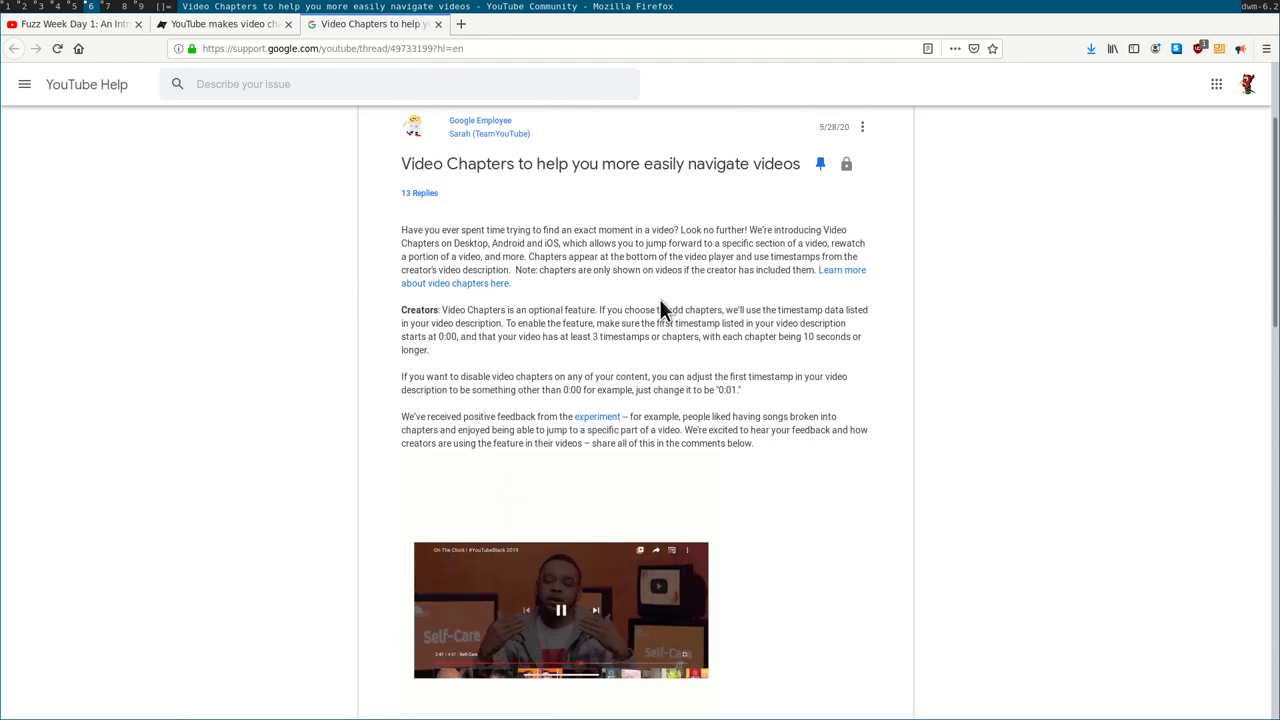
drag(557, 318, 632, 316)
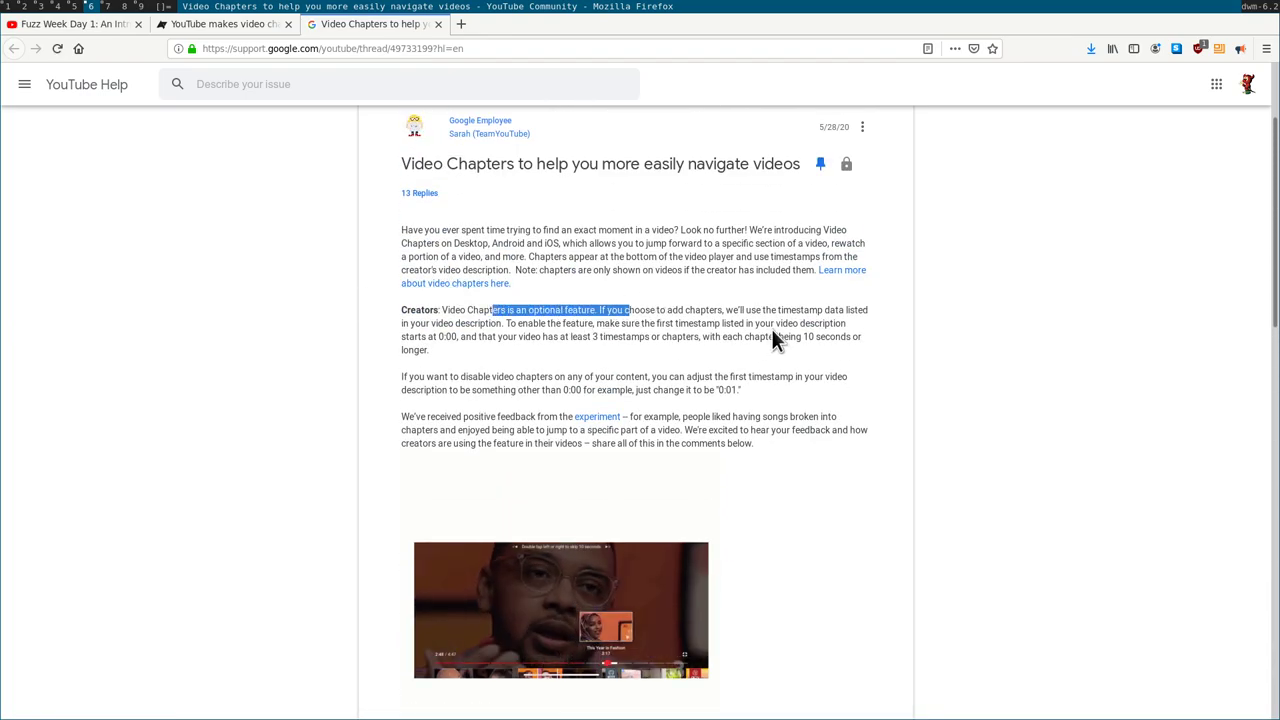
drag(783, 325, 531, 325)
drag(766, 336, 615, 336)
click(421, 340)
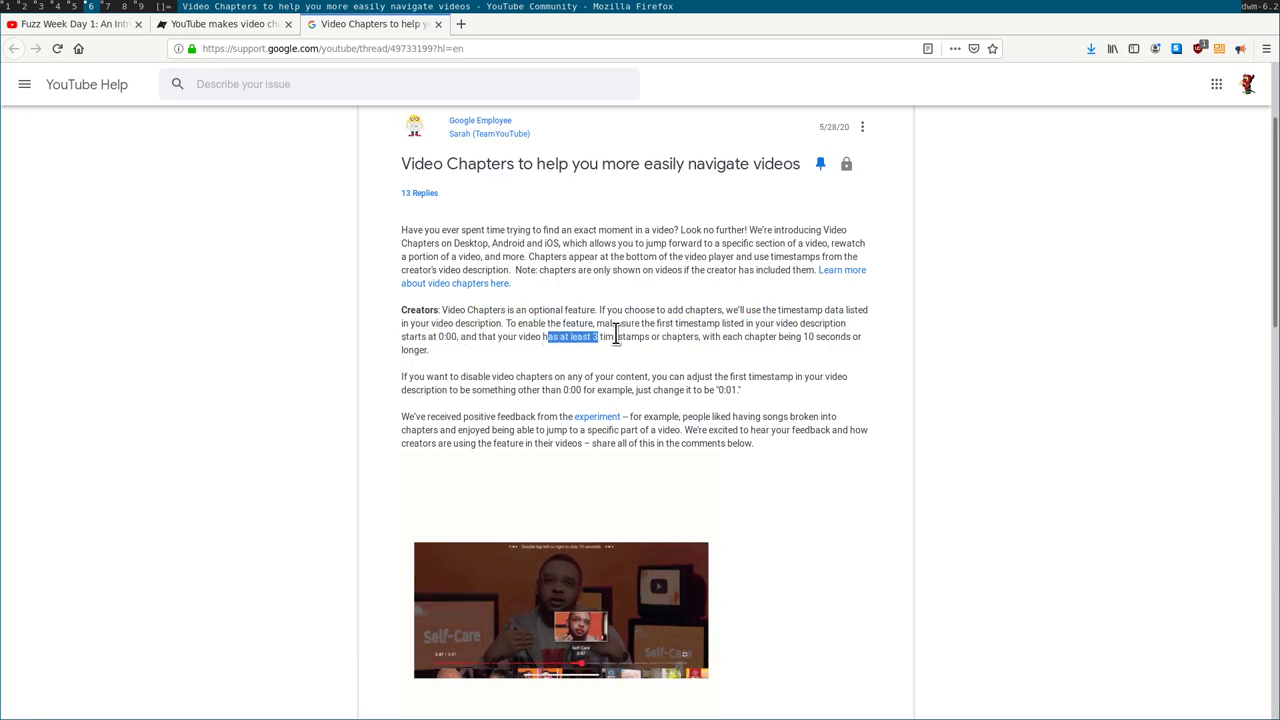
drag(712, 336, 591, 336)
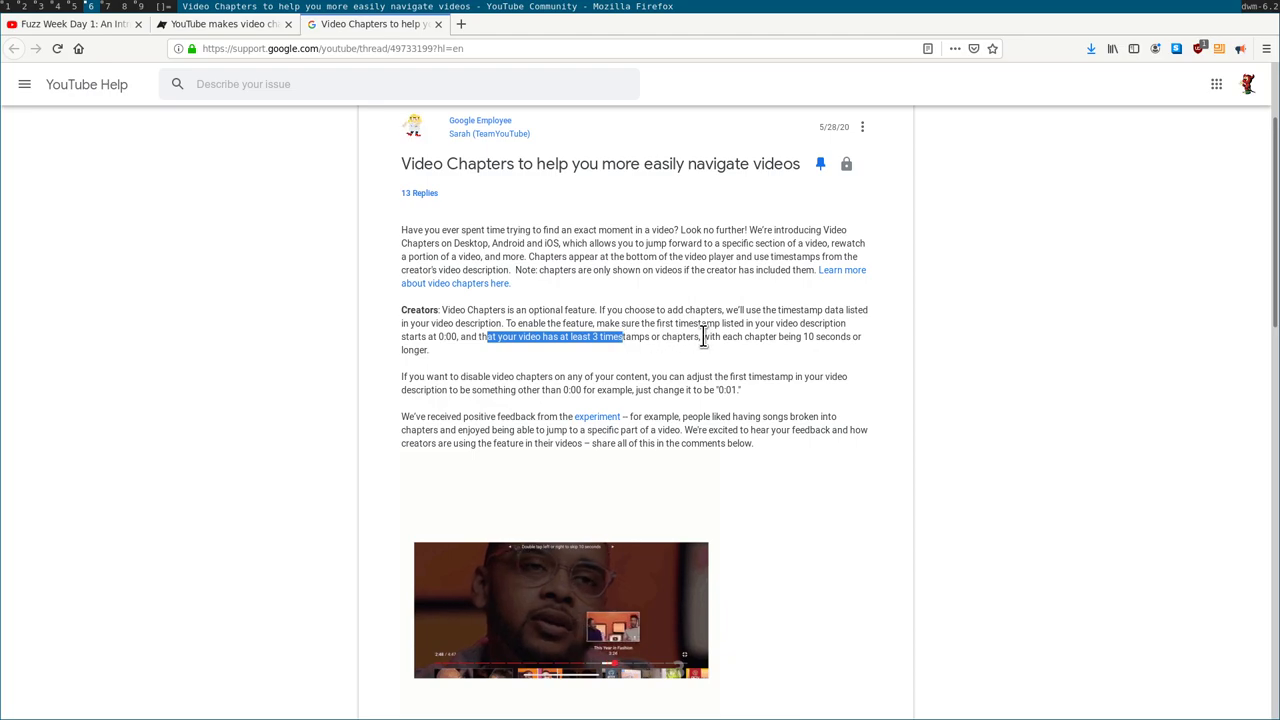
drag(754, 336, 634, 337)
drag(828, 336, 597, 340)
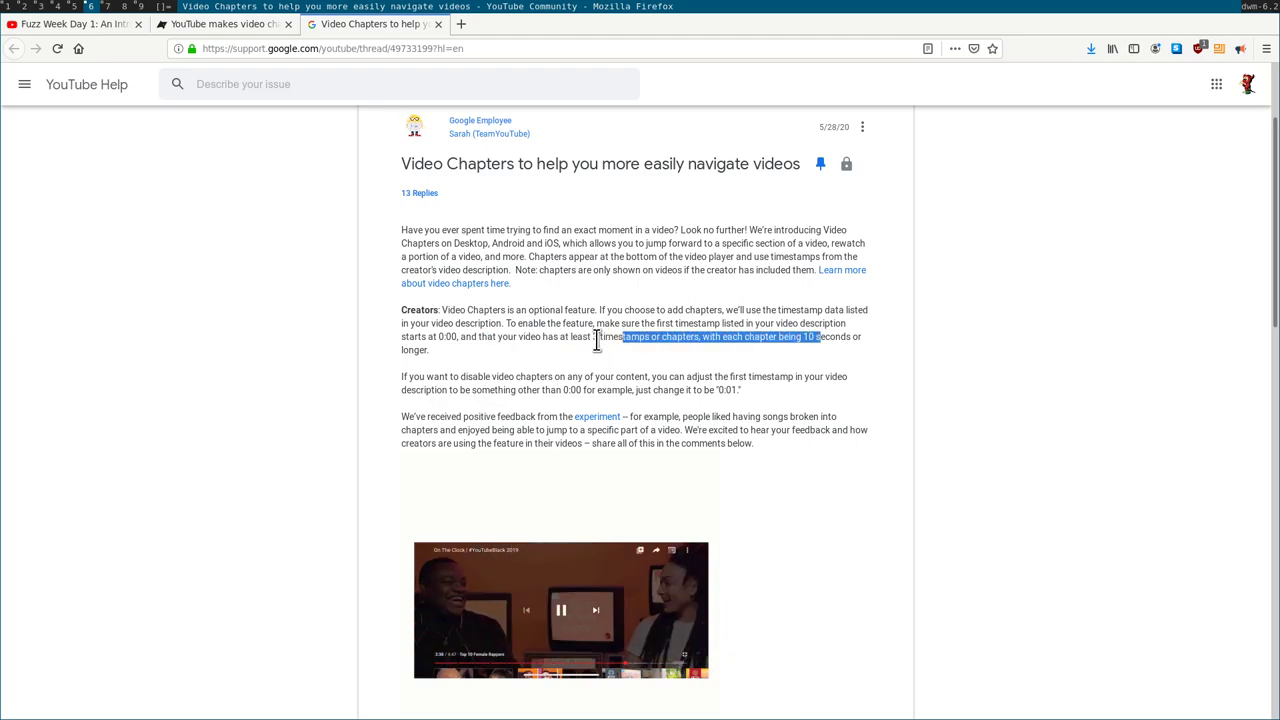
click(597, 340)
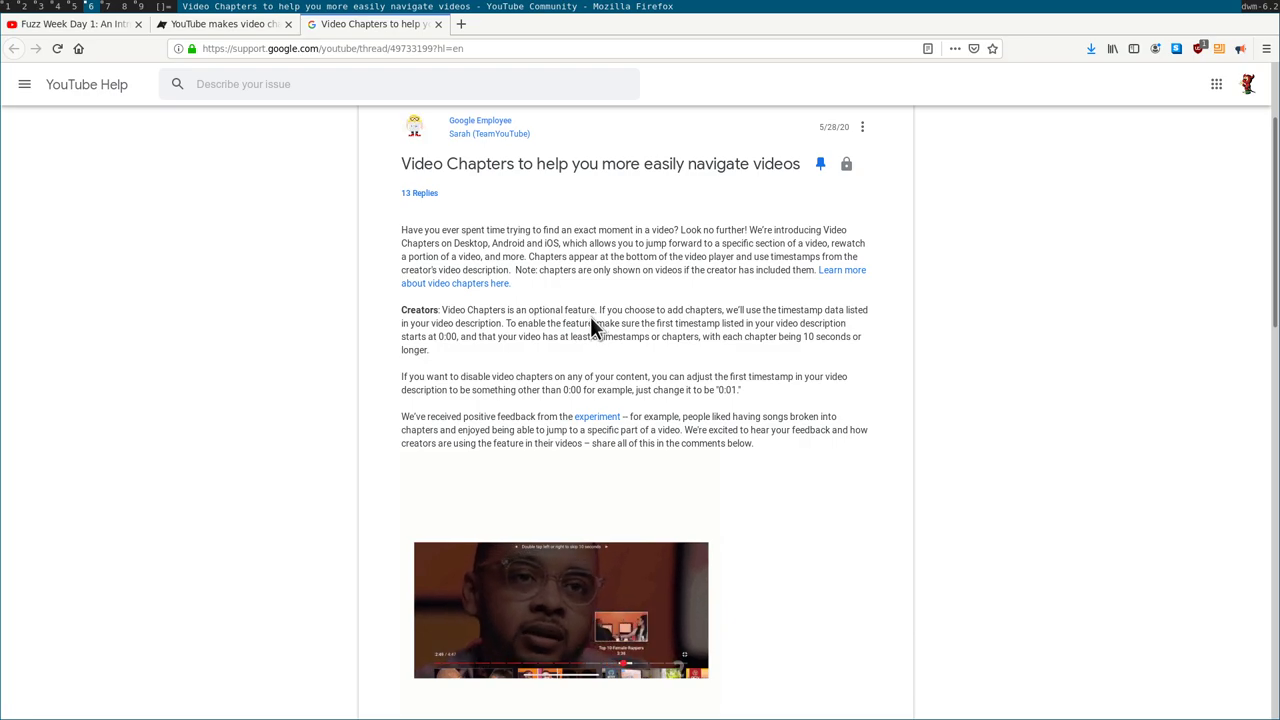
Return to the Fuzz Week Day 1 watch page and reload it to check again for chapters
click(84, 24)
key(F5)
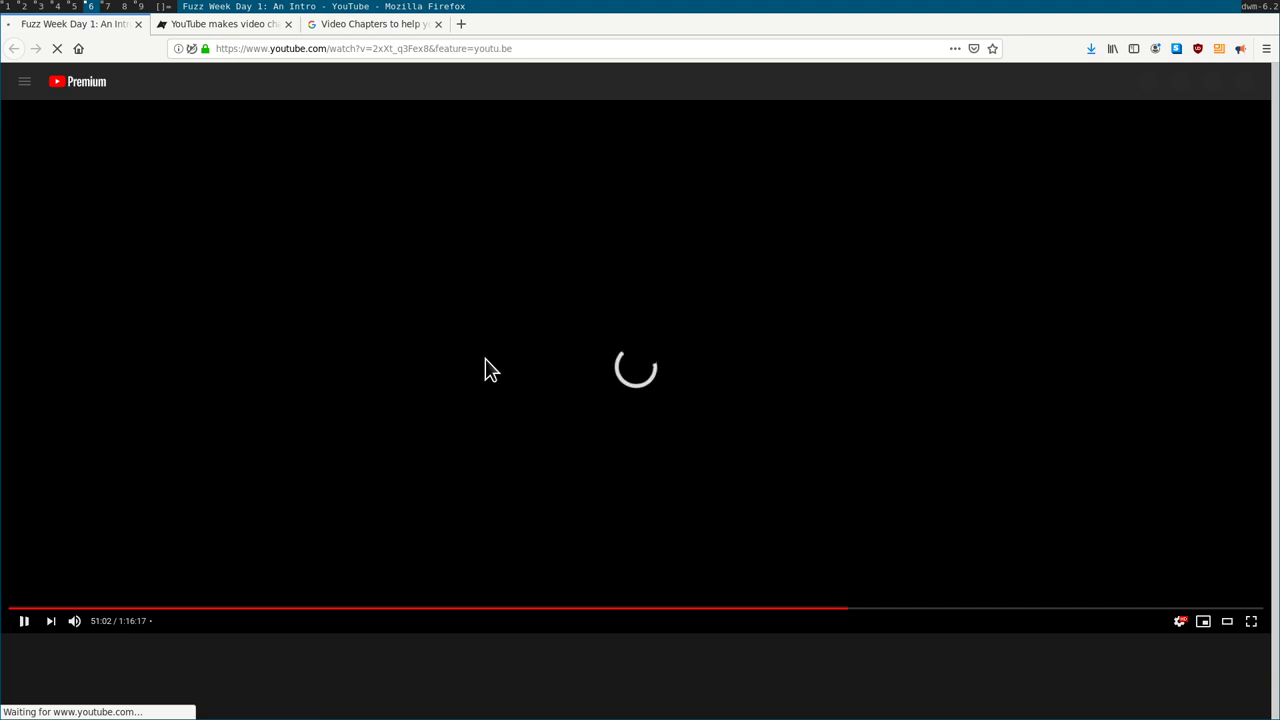